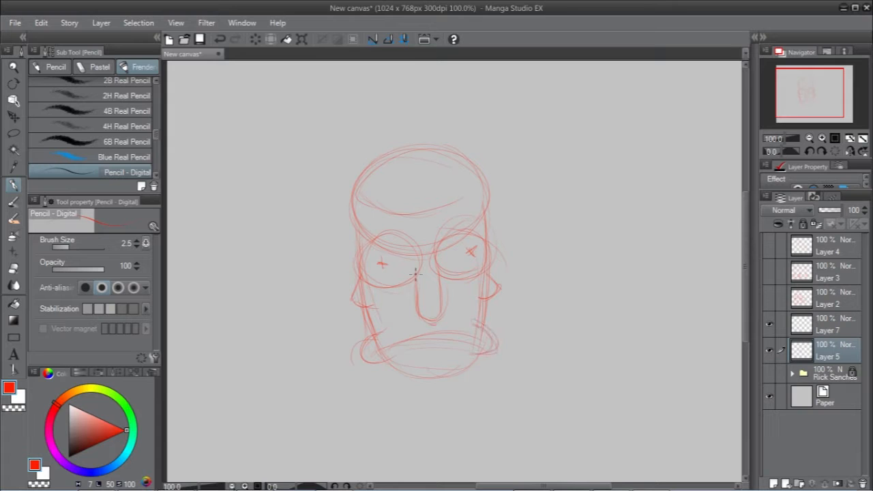
Sketch the chin below the mouth, then lasso the whole head sketch and tilt it slightly with a transform
left_click_drag(389, 366, 481, 355)
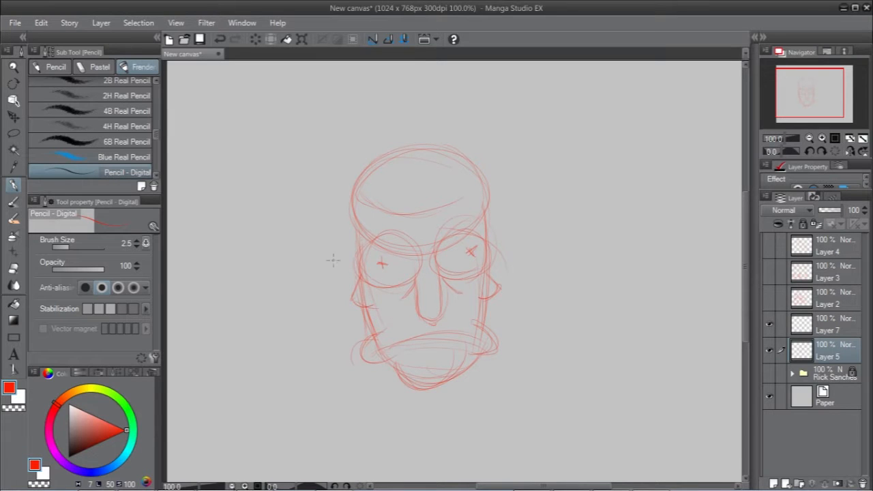
key("m")
mouse_move(508, 149)
left_mouse_down()
mouse_move(355, 133)
mouse_move(504, 141)
left_mouse_up()
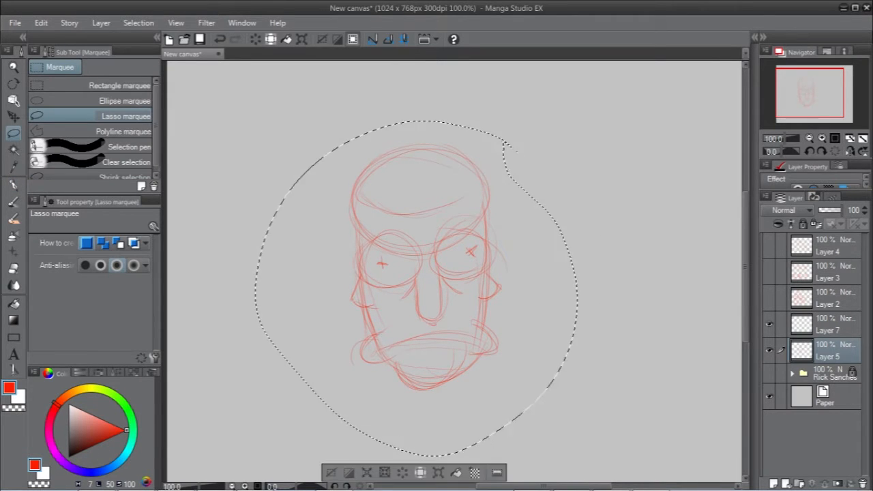
key("ctrl+t")
left_click_drag(595, 120, 606, 137)
key("Return")
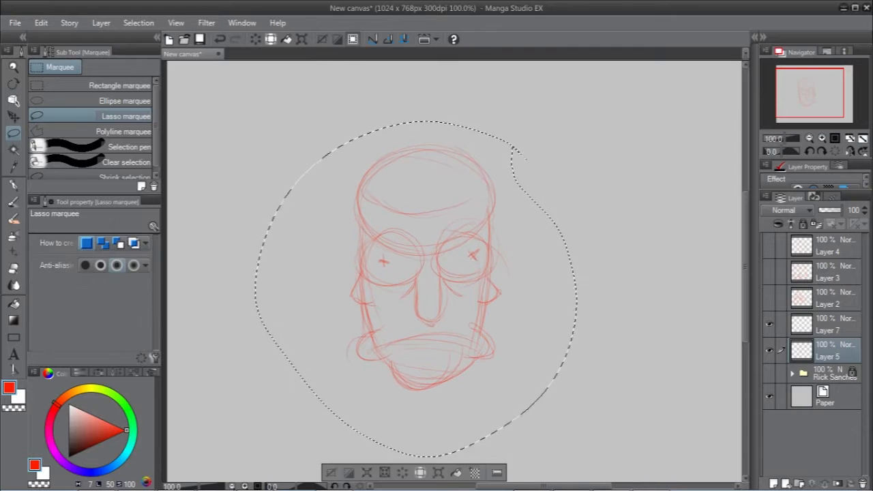
key("ctrl+d")
Reinforce the chin contour and sketch a thick curved unibrow across the forehead with the red Digital pencil
key("p")
left_click_drag(402, 390, 471, 346)
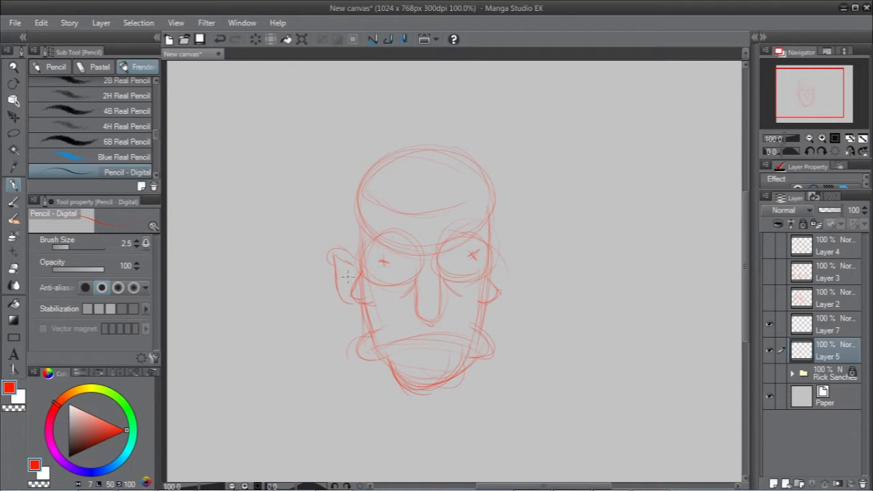
key("ctrl+z")
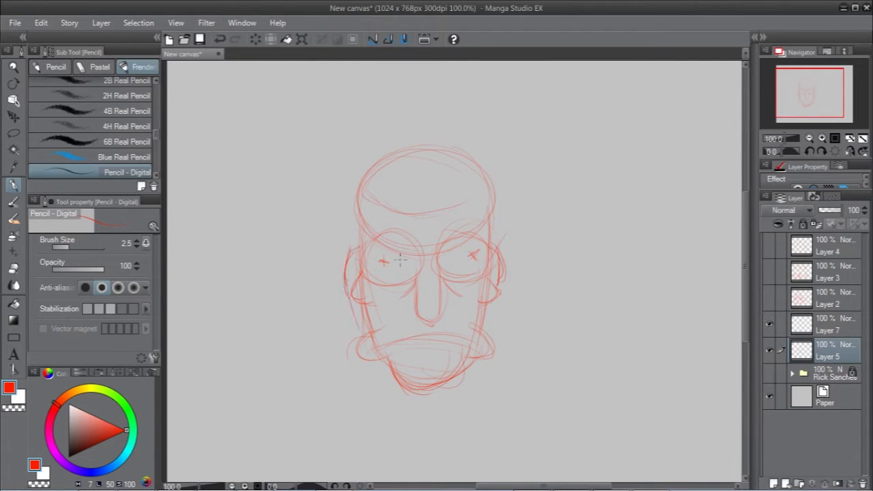
left_click_drag(365, 204, 495, 196)
left_click_drag(368, 222, 496, 198)
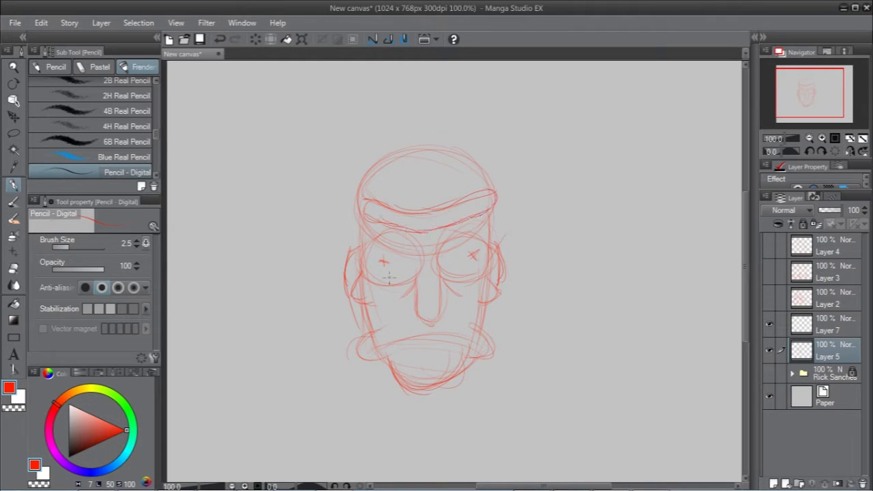
Undo the last rough strokes and sketch the ears and a crease line below the nose
key("ctrl+z")
key("ctrl+z")
key("ctrl+z")
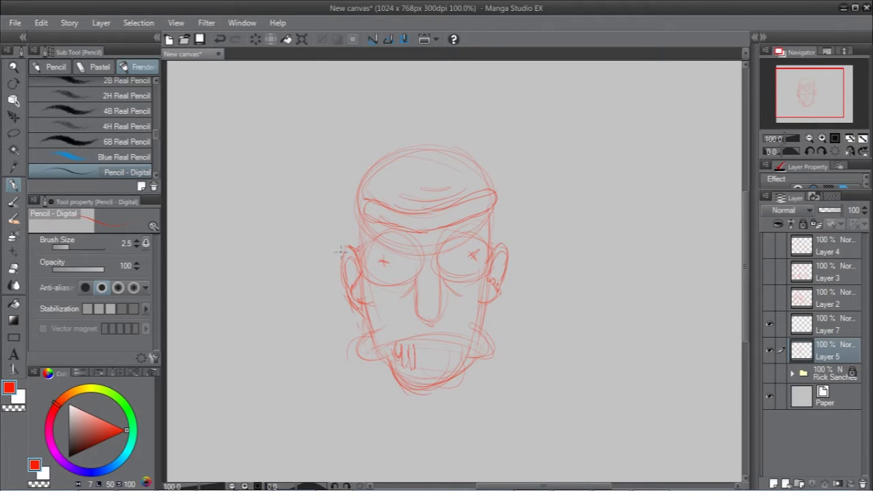
left_click_drag(487, 304, 495, 283)
left_click_drag(390, 322, 432, 322)
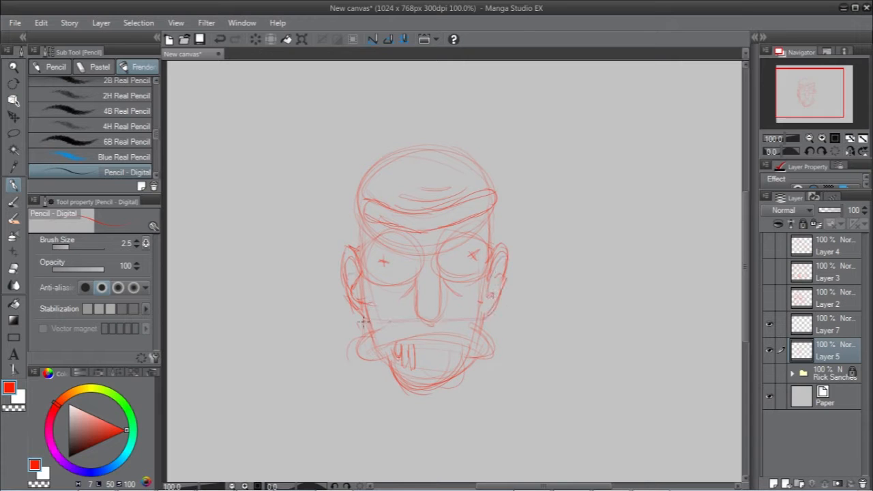
Sketch long upswept hair strands fanning out from both sides and above the head
left_click_drag(345, 307, 318, 173)
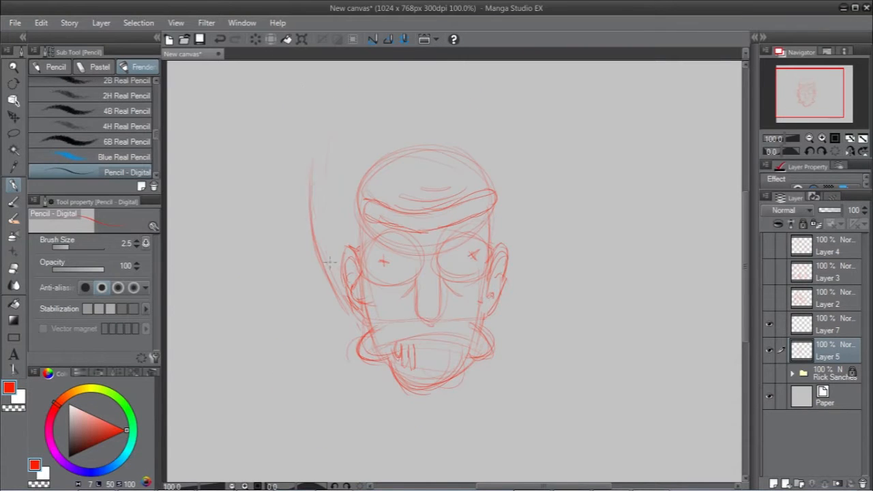
left_click_drag(334, 266, 344, 109)
left_click_drag(348, 239, 358, 92)
left_click_drag(372, 146, 393, 102)
left_click_drag(409, 136, 478, 65)
left_click_drag(505, 306, 584, 136)
left_click_drag(507, 165, 566, 99)
left_click_drag(515, 124, 561, 88)
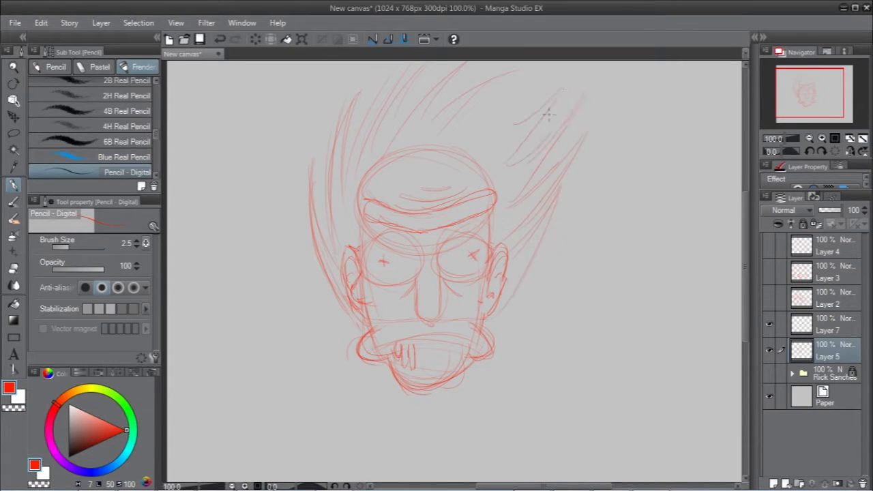
left_click_drag(452, 127, 513, 80)
left_click_drag(470, 140, 529, 84)
Sketch the curved hairline and the central hair tuft at the top of the forehead
left_click_drag(407, 160, 453, 162)
left_click_drag(401, 122, 420, 169)
left_click_drag(449, 166, 485, 94)
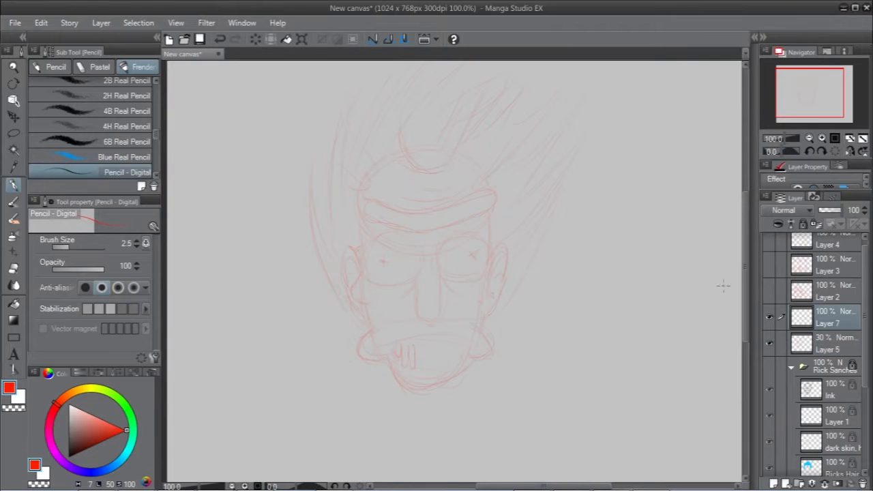
Fade sketch Layer 5 to 30% opacity, make Layer 7 active, and switch to a black inking pen
left_click(829, 344)
left_click(829, 318)
left_click(69, 457)
left_click(13, 202)
left_click(155, 176)
left_click(156, 175)
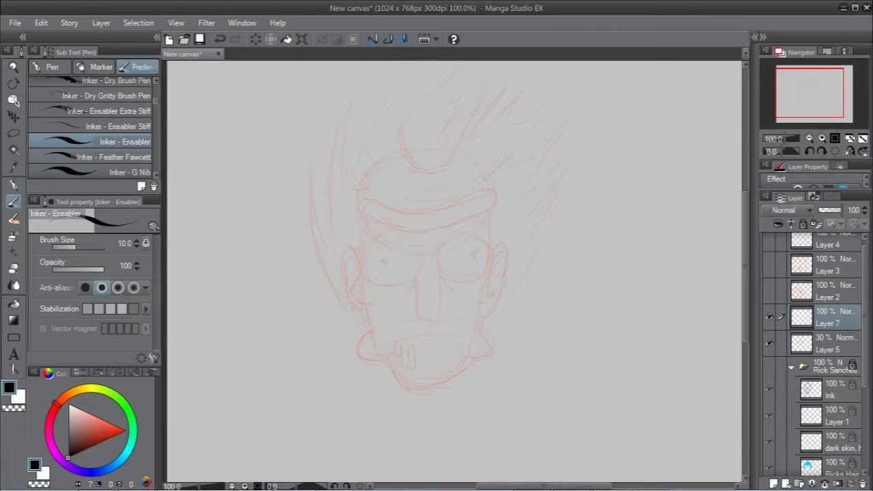
Choose the Inker - Feather Fawcett pen with brush size 12 and view the face at 200%
left_click(114, 157)
key("bracketleft")
key("bracketleft")
key("bracketleft")
key("bracketleft")
key("bracketleft")
scroll(396, 340, "up", 2)
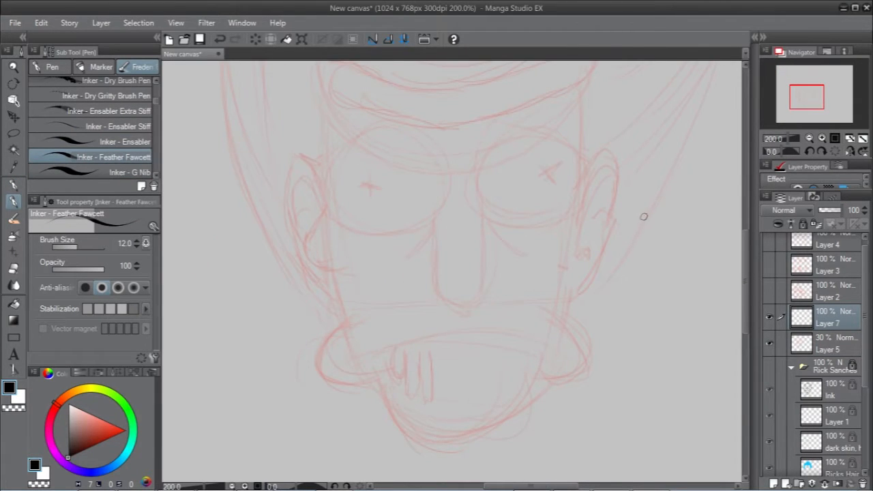
Set the brush size to 20 and ink the left cheekbone curve on Layer 7
left_click_drag(327, 196, 355, 275)
key("ctrl+z")
key("ctrl+z")
key("bracketright")
key("bracketright")
key("bracketright")
left_click_drag(327, 198, 356, 279)
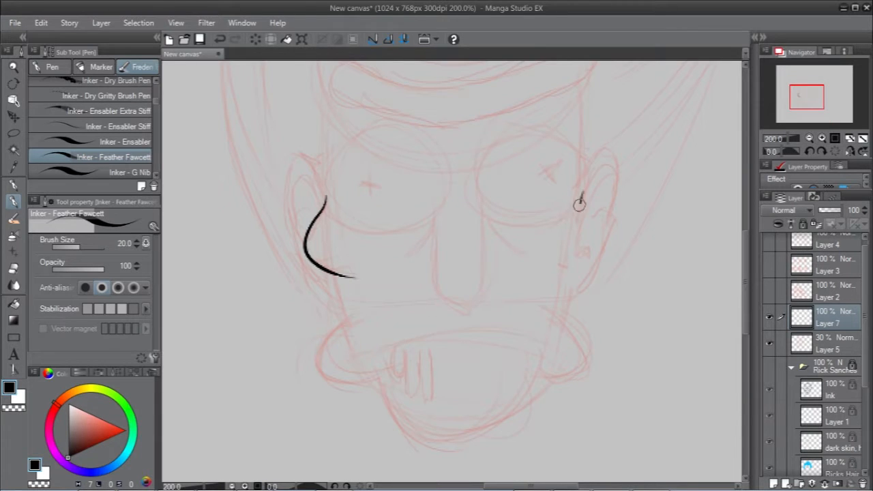
Try to ink the right cheekbone curve, then undo the cheekbone strokes
key("ctrl+z")
mouse_move(579, 205)
left_mouse_down()
mouse_move(552, 292)
mouse_move(556, 270)
left_mouse_up()
key("ctrl+z")
key("ctrl+z")
Raise Layer 5's opacity to 92% and sketch the right cheekbone bulge in red with the Digital pencil
left_click(829, 345)
left_click_drag(826, 210, 840, 210)
left_click(13, 185)
left_click(126, 430)
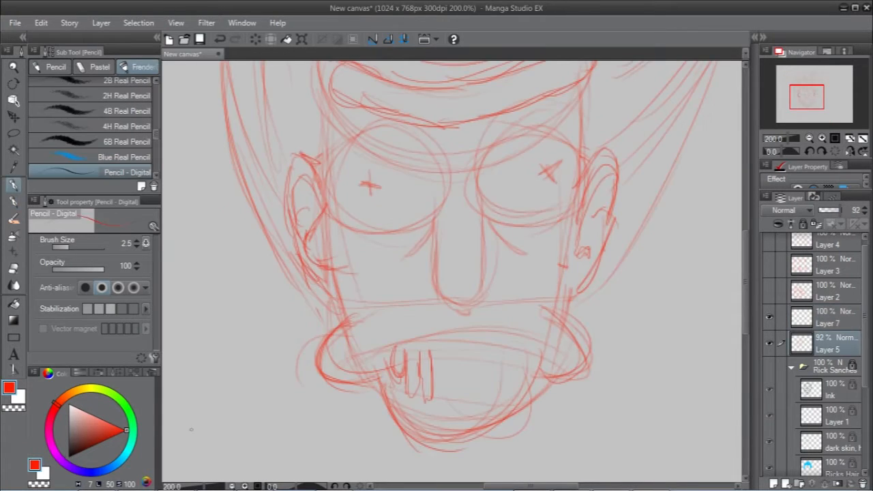
left_click_drag(593, 210, 576, 269)
Fade sketch Layer 5 back to 30% opacity
left_click(828, 318)
left_click(829, 345)
left_click_drag(839, 210, 826, 210)
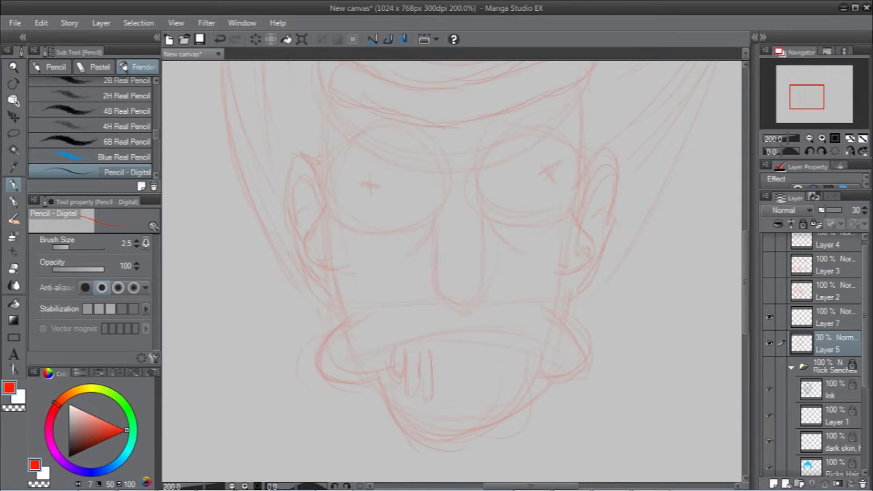
Ink both cheekbone curves in black on Layer 7 with the Feather Fawcett pen
left_click(828, 319)
left_click(69, 457)
left_click(14, 202)
left_click_drag(329, 200, 372, 267)
left_click_drag(567, 205, 561, 275)
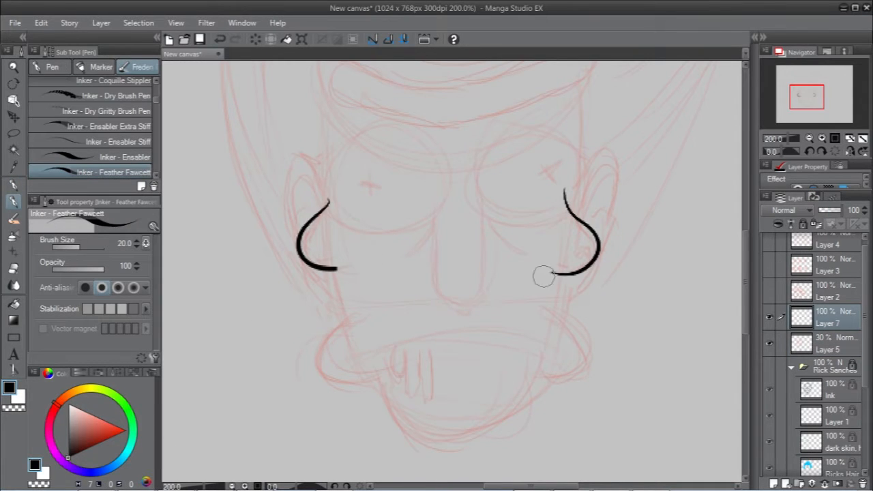
Ink thin crease lines running down from under both cheekbones toward the jowls
mouse_move(330, 271)
left_mouse_down()
mouse_move(354, 328)
mouse_move(333, 316)
mouse_move(357, 309)
left_mouse_up()
key("ctrl+z")
key("ctrl+z")
left_click_drag(326, 276, 348, 312)
left_click_drag(576, 275, 556, 300)
left_click_drag(576, 277, 556, 318)
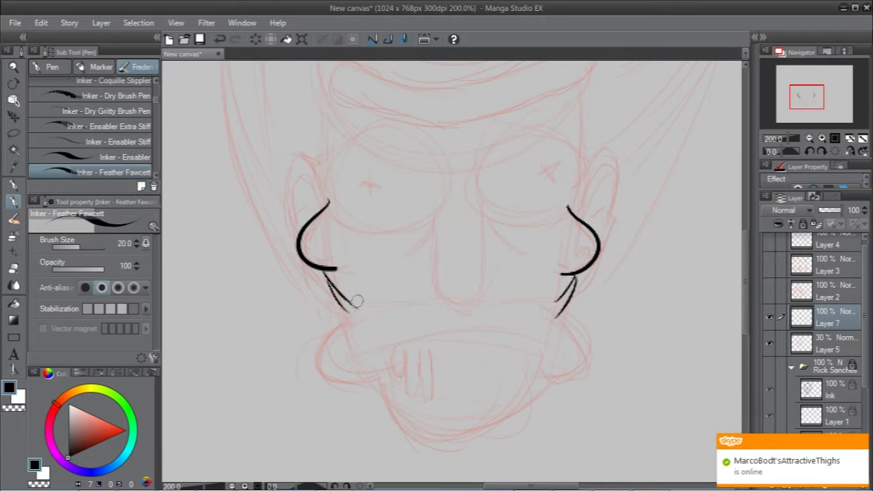
Ink short cheek wrinkles and the vertical sides of the head above both cheekbones
left_click_drag(342, 307, 358, 330)
key("ctrl+z")
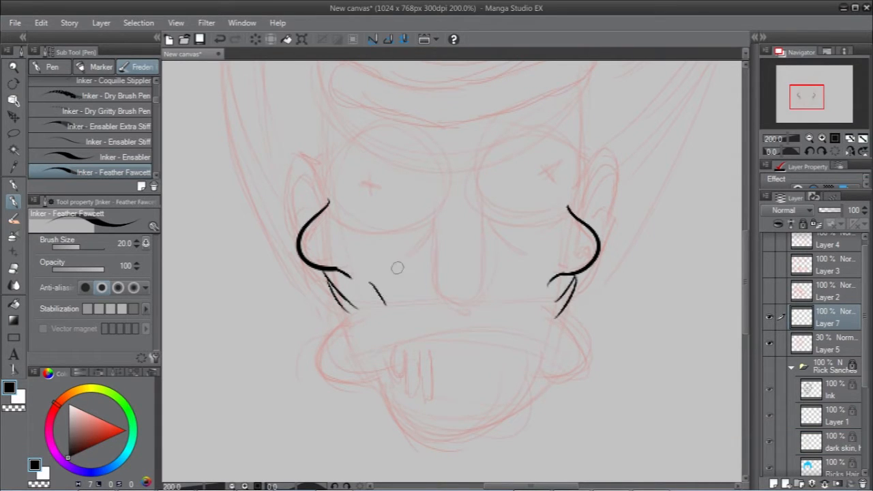
left_click_drag(305, 138, 328, 202)
left_click_drag(580, 131, 576, 211)
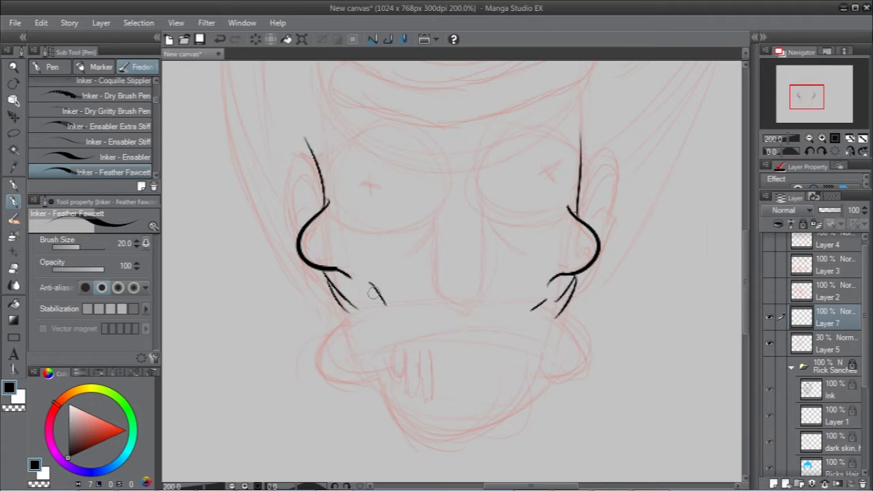
Ink the rounded jowl curves at both corners of the mouth
left_click_drag(355, 315, 399, 375)
key("ctrl+z")
mouse_move(356, 315)
left_mouse_down()
mouse_move(395, 370)
mouse_move(387, 369)
left_mouse_up()
key("ctrl+z")
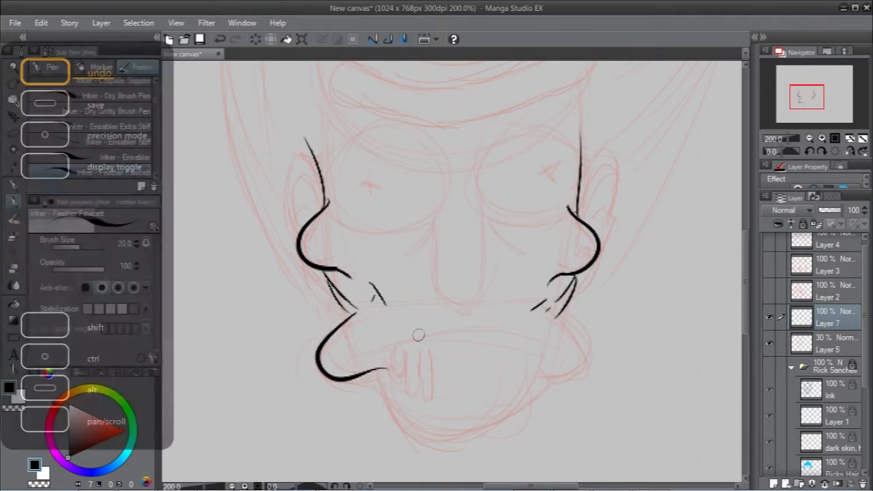
mouse_move(532, 314)
left_mouse_down()
mouse_move(541, 381)
mouse_move(531, 363)
left_mouse_up()
key("ctrl+z")
Ink the arched mouth line between the jowls and check the line art with Layer 5 briefly hidden
left_click_drag(360, 356, 571, 356)
key("ctrl+z")
left_click_drag(372, 347, 556, 347)
left_click(770, 343)
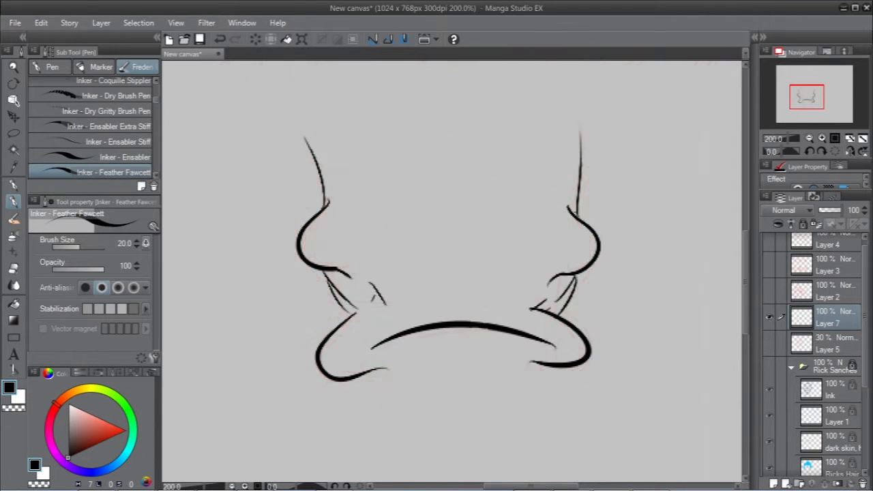
left_click(769, 344)
Ink additional wrinkle lines between the cheekbones and the jowls on both sides
left_click_drag(328, 279, 342, 330)
key("ctrl+z")
left_click_drag(333, 271, 349, 293)
left_click_drag(567, 276, 553, 299)
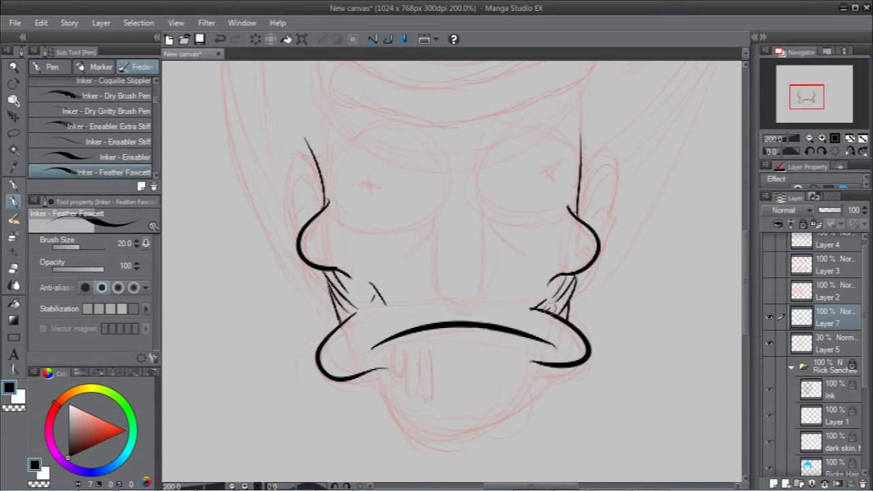
left_click_drag(339, 268, 368, 275)
Ink the creases under both mouth corners and the chin contour below them
left_click_drag(368, 371, 399, 393)
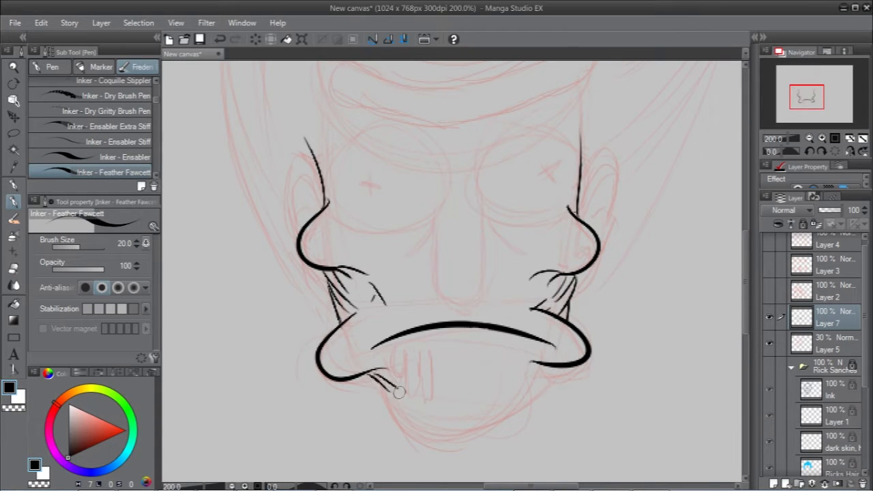
left_click_drag(546, 366, 529, 389)
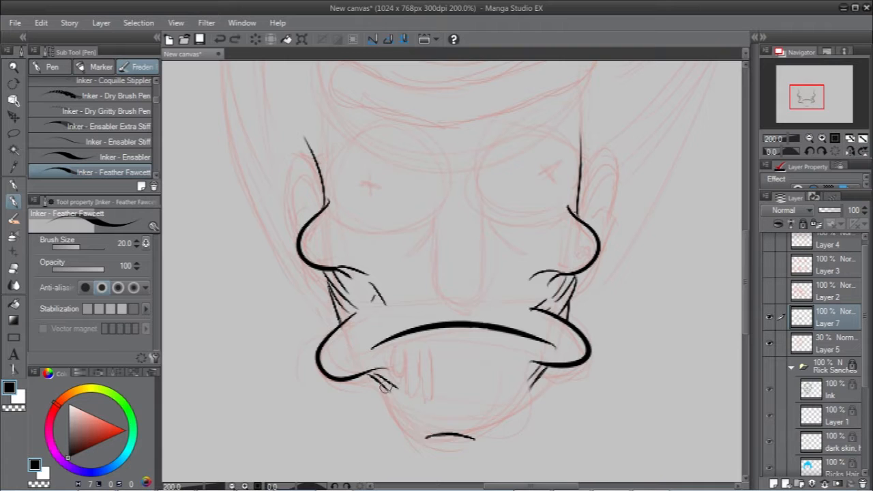
left_click_drag(388, 389, 423, 437)
left_click_drag(489, 436, 534, 375)
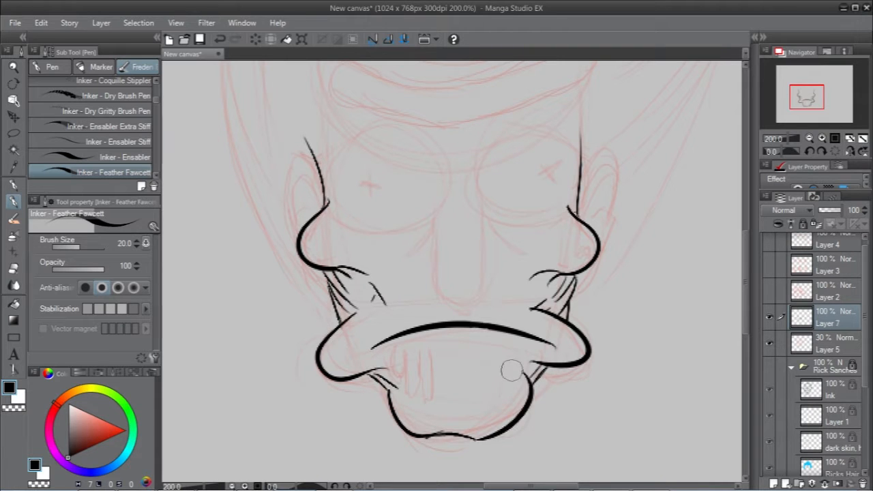
Ink the lower-lip arc, the vertical chin cleft line and the drool dripping from the mouth
left_click_drag(434, 350, 488, 350)
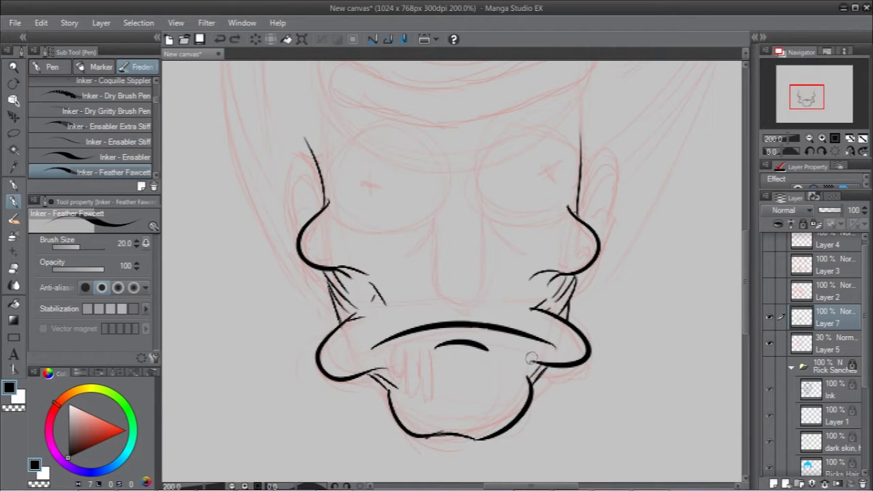
left_click_drag(470, 380, 469, 421)
left_click_drag(392, 350, 405, 349)
mouse_move(388, 343)
left_mouse_down()
mouse_move(419, 357)
mouse_move(421, 333)
left_mouse_up()
Undo a trial stroke for the left ear and touch up the upper ends of both cheekbone curves
mouse_move(304, 158)
left_mouse_down()
mouse_move(294, 212)
mouse_move(276, 234)
left_mouse_up()
key("ctrl+z")
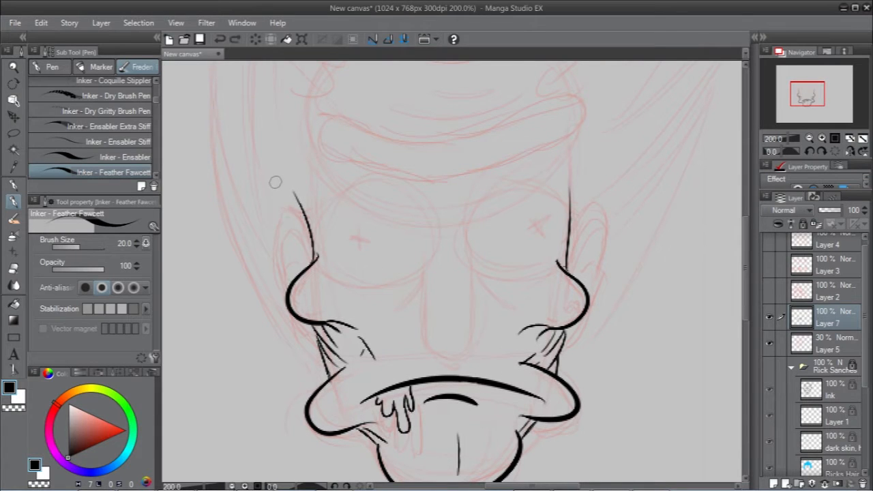
left_click_drag(320, 255, 323, 252)
left_click_drag(559, 265, 552, 261)
Ink the two large round eyes with small X-shaped pupils
mouse_move(355, 160)
left_mouse_down()
mouse_move(356, 292)
mouse_move(341, 184)
mouse_move(416, 254)
left_mouse_up()
key("ctrl+z")
key("ctrl+z")
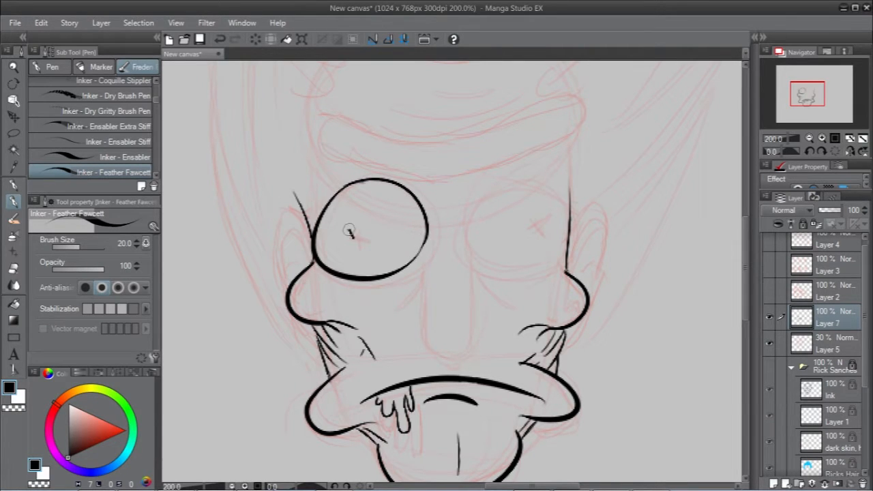
left_click_drag(511, 183, 506, 282)
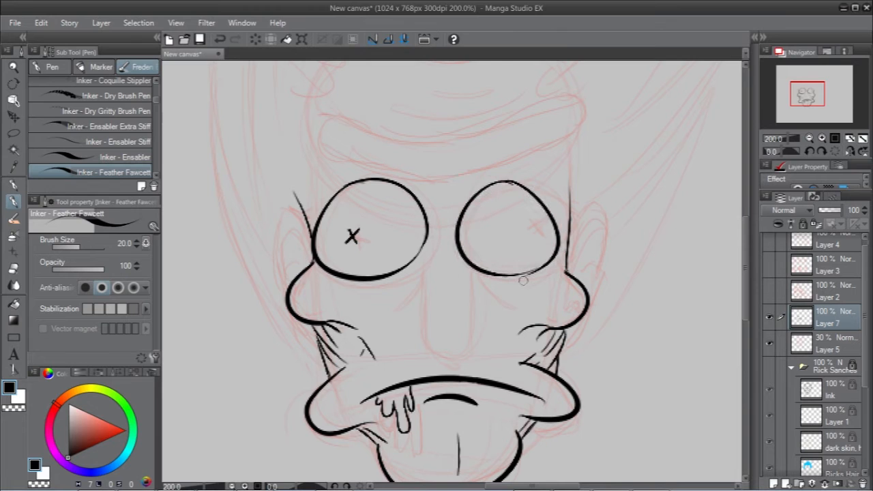
left_click_drag(532, 222, 543, 238)
left_click_drag(542, 223, 532, 238)
Ink the long U-shaped nose between the eyes, discarding the trial creases beside it
left_click_drag(420, 259, 393, 300)
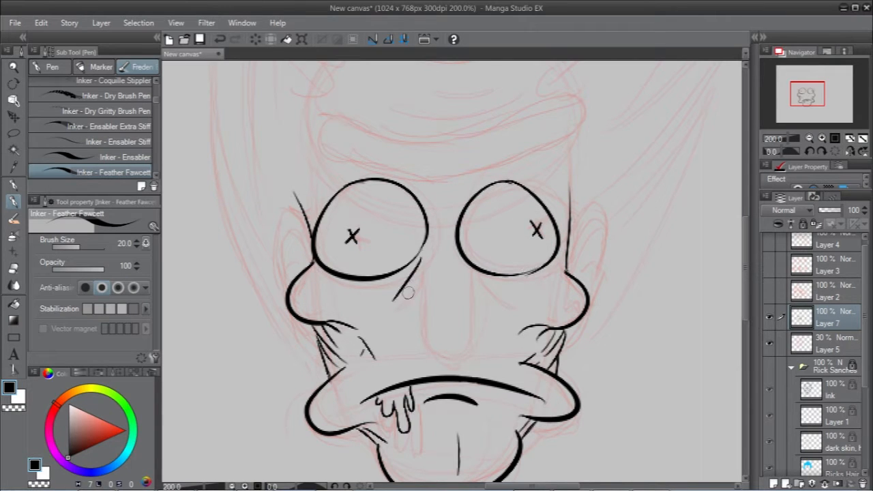
left_click_drag(458, 260, 488, 292)
left_click_drag(429, 259, 437, 368)
key("ctrl+z")
mouse_move(423, 270)
left_mouse_down()
mouse_move(471, 273)
mouse_move(399, 294)
left_mouse_up()
left_click_drag(457, 262, 494, 292)
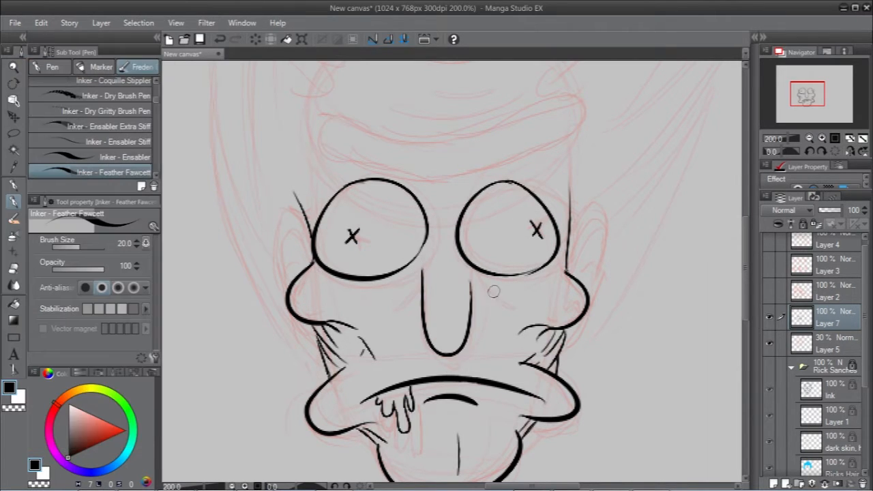
left_click_drag(316, 272, 343, 287)
left_click_drag(538, 270, 561, 278)
key("ctrl+z")
key("ctrl+z")
Ink short creases along the inner edges of both eyes
left_click_drag(418, 191, 431, 236)
left_click_drag(466, 197, 450, 245)
key("ctrl+z")
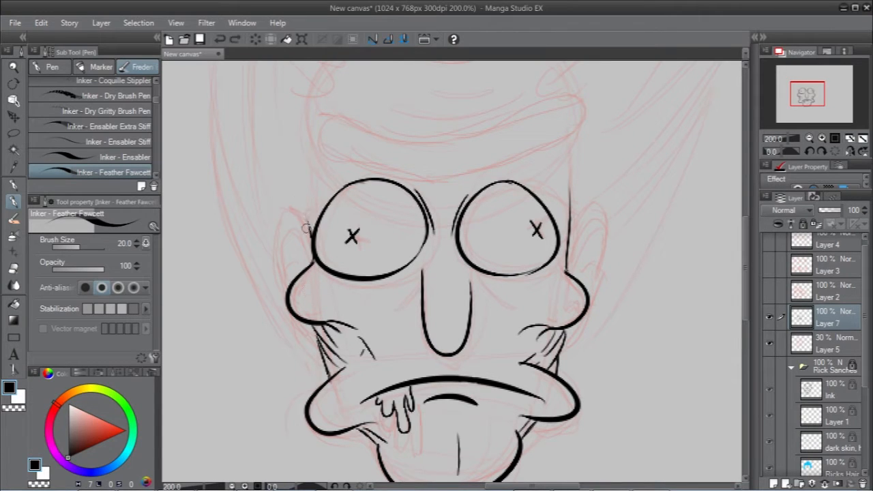
Ink wrinkles along the outer edge of the left eye and a curved bag line beneath it
left_click_drag(308, 234, 317, 205)
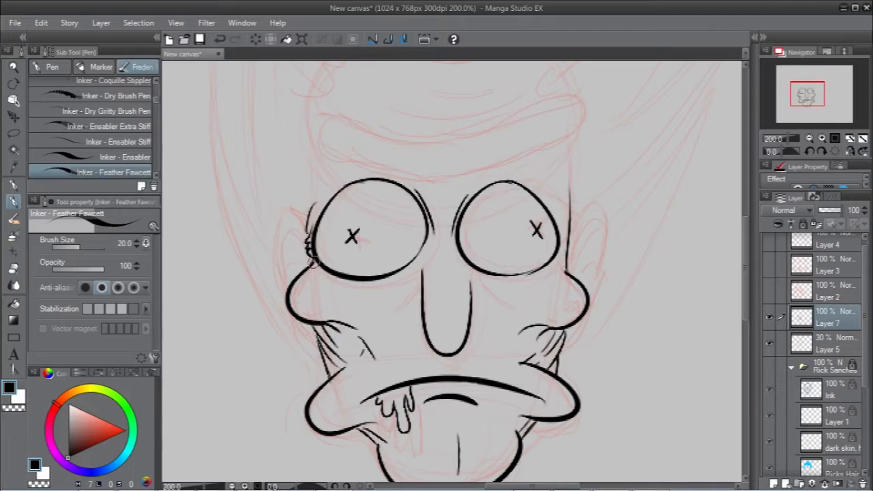
left_click_drag(314, 262, 337, 282)
left_click_drag(348, 288, 404, 280)
key("ctrl+z")
left_click_drag(349, 290, 406, 280)
key("ctrl+z")
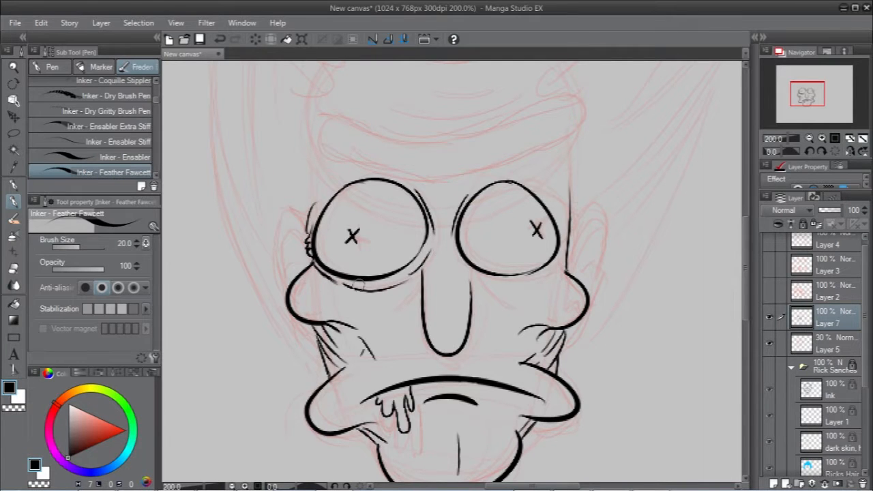
Ink curved bag lines beneath both eyes and short wrinkles along the outer edge of the right eye
left_click_drag(328, 277, 428, 251)
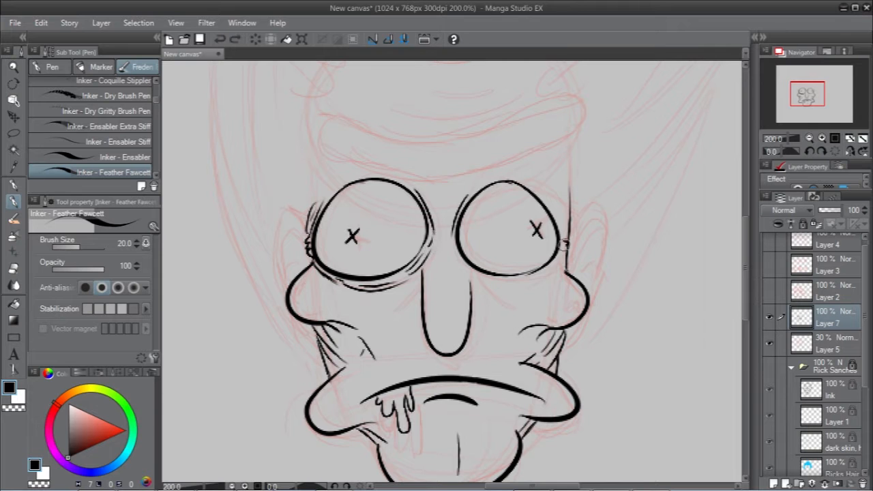
mouse_move(450, 244)
left_mouse_down()
mouse_move(501, 280)
mouse_move(539, 284)
left_mouse_up()
left_click_drag(481, 277, 561, 262)
left_click_drag(551, 203, 568, 236)
left_click_drag(567, 244, 555, 268)
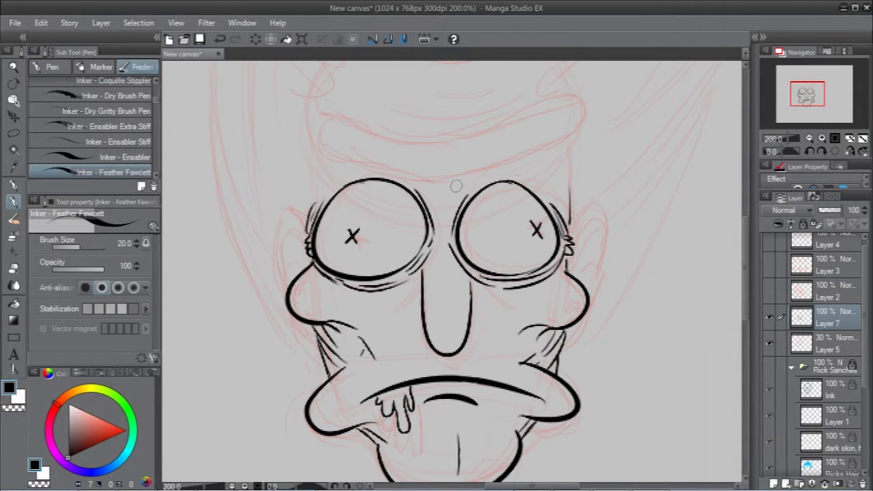
Ink a curved lid line arching over the top of the left eye, redoing it until it follows the eye's contour
left_click_drag(324, 190, 405, 183)
key("ctrl+z")
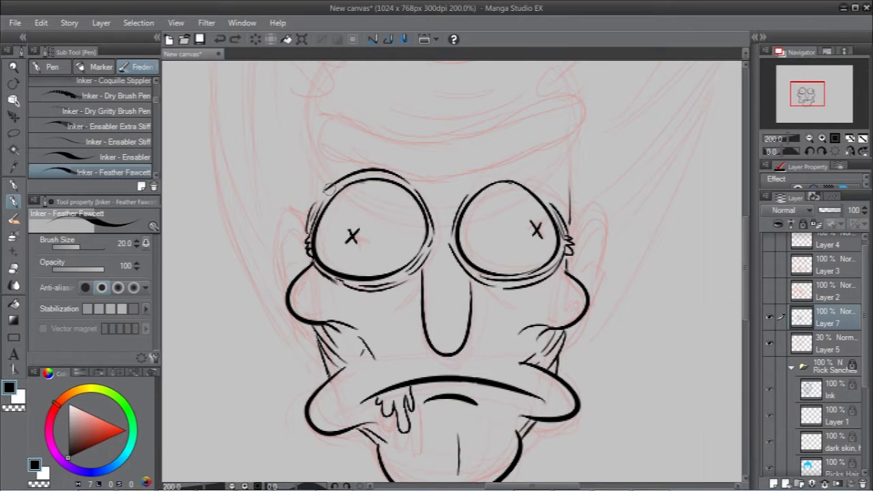
left_click_drag(328, 195, 386, 176)
key("ctrl+z")
left_click_drag(327, 196, 409, 189)
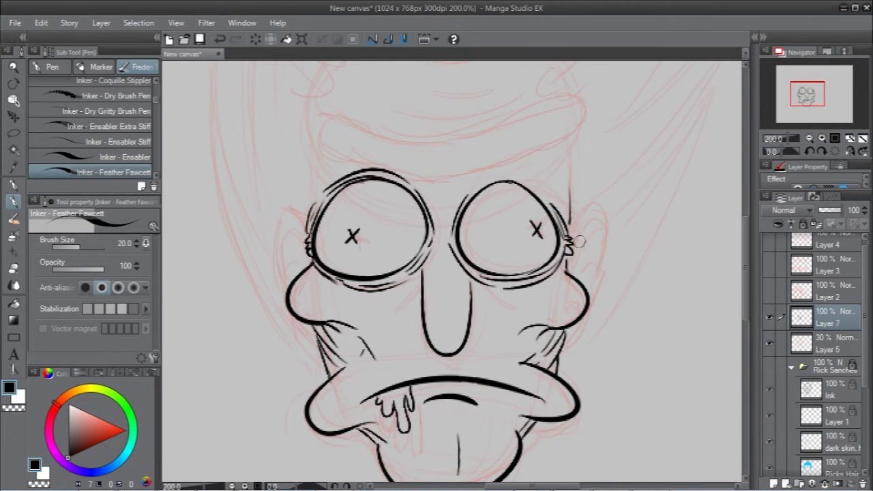
Ink short creases on both sides of the nose and a small curve beneath its tip
left_click(770, 343)
left_click(769, 343)
left_click_drag(421, 282, 410, 307)
mouse_move(473, 292)
left_mouse_down()
mouse_move(498, 314)
mouse_move(487, 320)
left_mouse_up()
left_click_drag(424, 283, 416, 323)
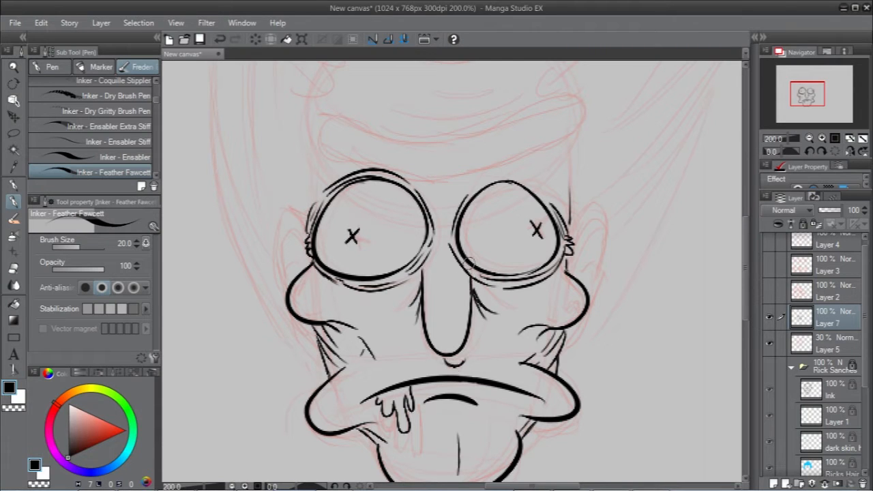
Ink long cheek creases on both sides of the nose and a curved lid line over the right eye
left_click_drag(359, 307, 391, 374)
mouse_move(521, 312)
left_mouse_down()
mouse_move(507, 379)
mouse_move(505, 361)
left_mouse_up()
key("ctrl+z")
left_click_drag(398, 316, 389, 352)
mouse_move(474, 186)
left_mouse_down()
mouse_move(549, 199)
mouse_move(553, 221)
left_mouse_up()
left_click_drag(457, 201, 451, 237)
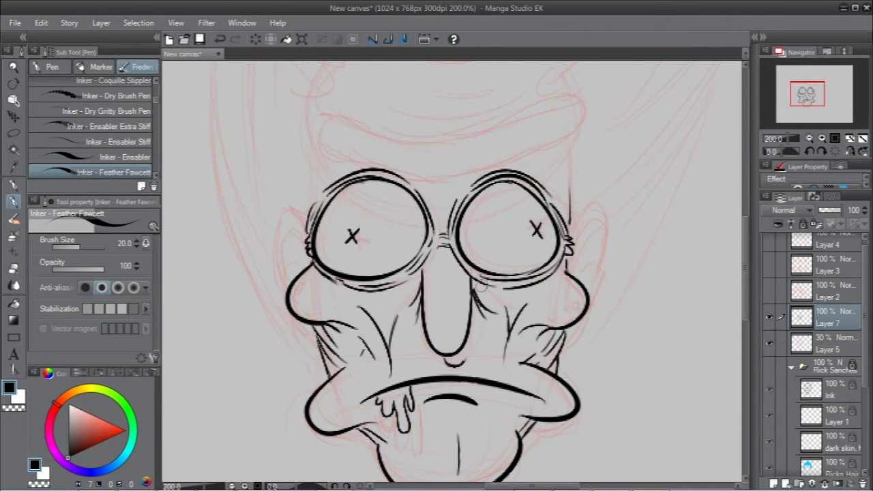
Add short crease lines around the corners of the lips at both sides of the chin
key("ctrl+plus")
key("ctrl+plus")
key("ctrl+minus")
left_click_drag(321, 454, 450, 257)
key("ctrl+z")
mouse_move(341, 293)
left_mouse_down()
mouse_move(414, 267)
mouse_move(401, 273)
left_mouse_up()
left_click_drag(407, 380, 453, 387)
left_click_drag(648, 382, 433, 382)
left_click_drag(527, 374, 486, 362)
left_click_drag(423, 382, 638, 361)
left_click_drag(398, 363, 426, 340)
left_click_drag(450, 354, 386, 289)
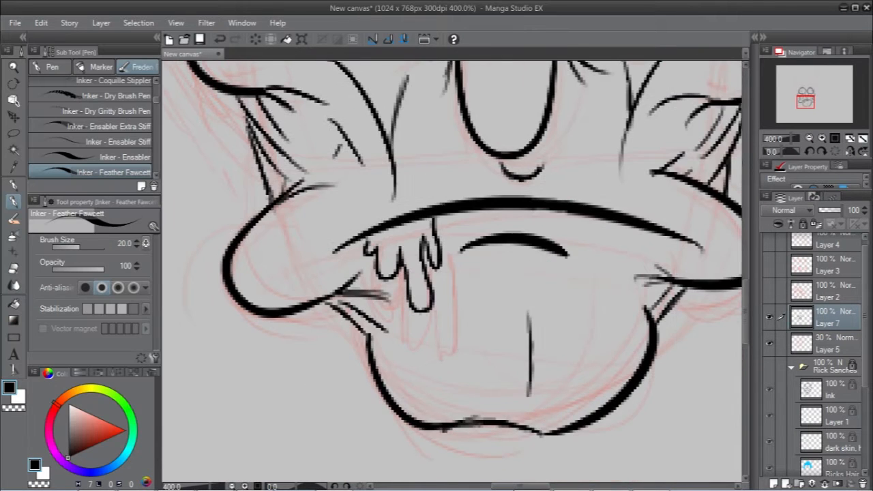
Extend the chin line into a Y-shaped cleft and add a thin line beneath the lower lip mark
left_click_drag(512, 296, 530, 333)
left_click_drag(545, 288, 530, 389)
left_click_drag(502, 249, 540, 253)
left_click_drag(443, 328, 683, 349)
key("ctrl+minus")
key("ctrl+minus")
key("ctrl+minus")
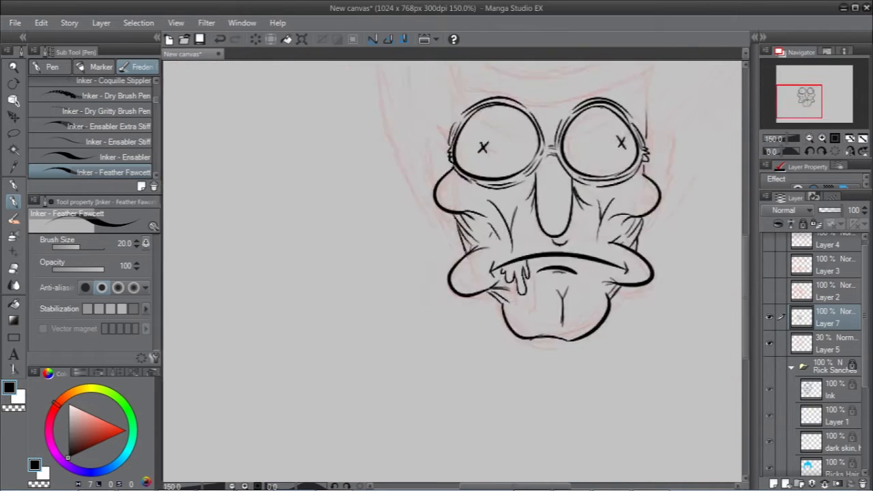
left_click_drag(561, 319, 495, 419)
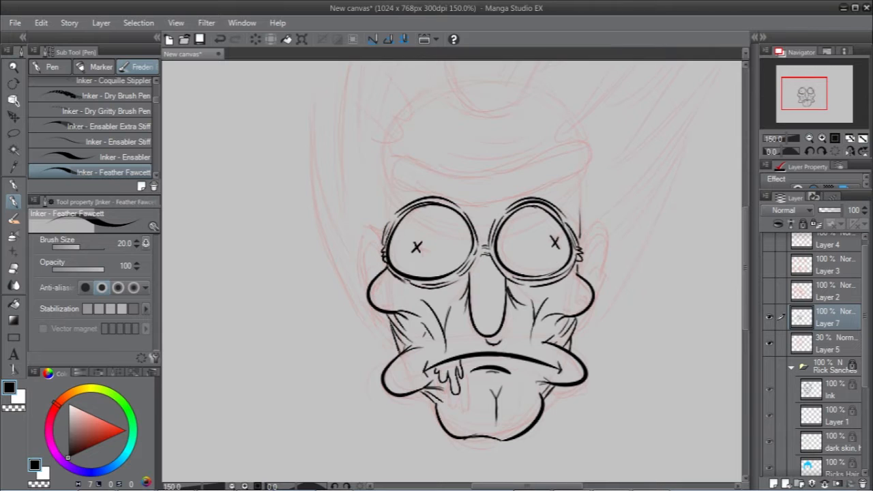
Ink the left side of the head above the eye as overlapping bulges, discarding the straight trial line
key("ctrl+plus")
key("ctrl+plus")
key("ctrl+plus")
left_click_drag(631, 155, 545, 177)
key("ctrl+minus")
key("ctrl+minus")
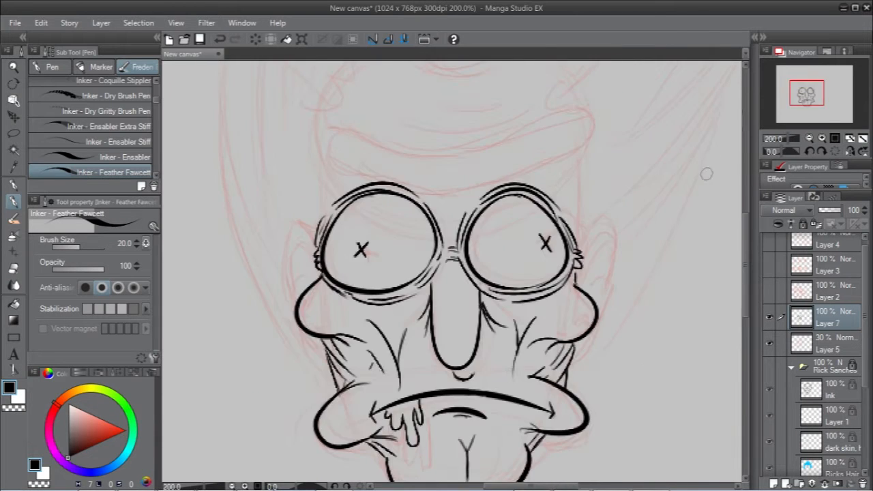
left_click_drag(323, 218, 311, 154)
key("ctrl+z")
key("ctrl+z")
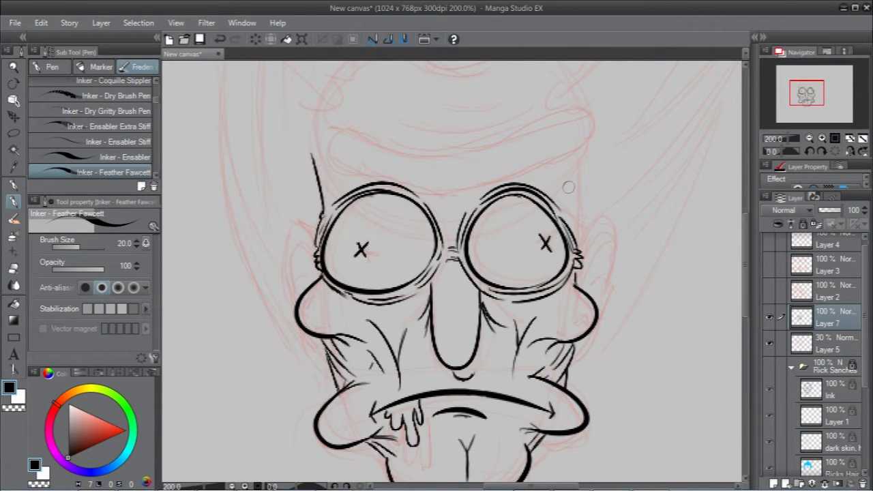
key("ctrl+z")
left_click_drag(320, 109, 333, 165)
left_click_drag(320, 158, 335, 206)
key("ctrl+z")
Ink the matching bulges on the right side of the head and a short furrow between the eyes
left_click_drag(580, 95, 567, 170)
left_click_drag(583, 157, 564, 211)
mouse_move(584, 198)
left_mouse_down()
mouse_move(585, 236)
mouse_move(573, 260)
left_mouse_up()
key("ctrl+z")
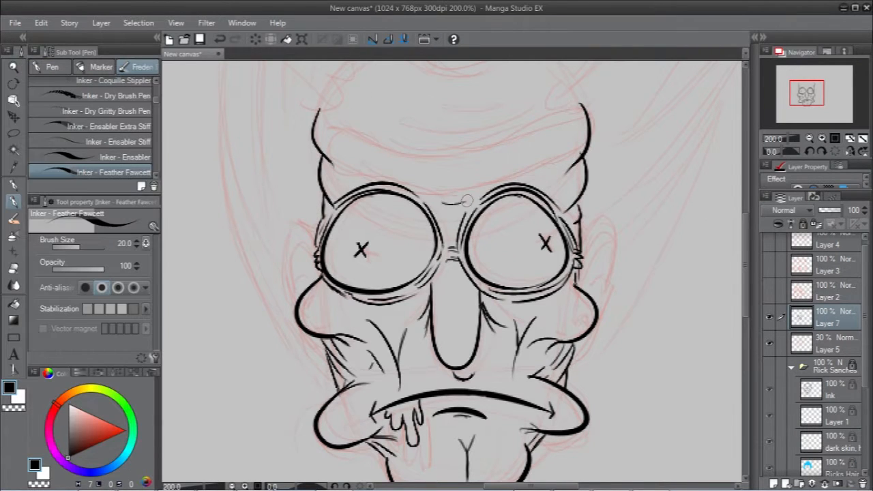
key("ctrl+z")
left_click_drag(446, 208, 463, 206)
key("ctrl+z")
Try to outline the long single eyebrow with short hatched hair strokes across the forehead
left_click_drag(321, 158, 333, 172)
left_click_drag(386, 150, 349, 135)
mouse_move(361, 139)
left_mouse_down()
mouse_move(328, 135)
mouse_move(346, 168)
left_mouse_up()
left_click_drag(341, 162, 385, 179)
left_click_drag(395, 172, 427, 190)
left_click_drag(440, 179, 445, 189)
left_click_drag(389, 145, 413, 159)
left_click_drag(444, 141, 473, 190)
left_click_drag(487, 137, 488, 150)
left_click_drag(546, 119, 549, 129)
left_click_drag(519, 161, 525, 171)
left_click_drag(561, 139, 558, 152)
mouse_move(570, 128)
left_mouse_down()
mouse_move(563, 141)
mouse_move(565, 132)
left_mouse_up()
left_click_drag(559, 113, 551, 127)
mouse_move(420, 116)
left_mouse_down()
mouse_move(409, 192)
mouse_move(532, 176)
left_mouse_up()
key("ctrl+z")
left_click_drag(369, 186, 529, 186)
key("ctrl+z")
left_click_drag(394, 168, 521, 162)
key("ctrl+z")
key("ctrl+z")
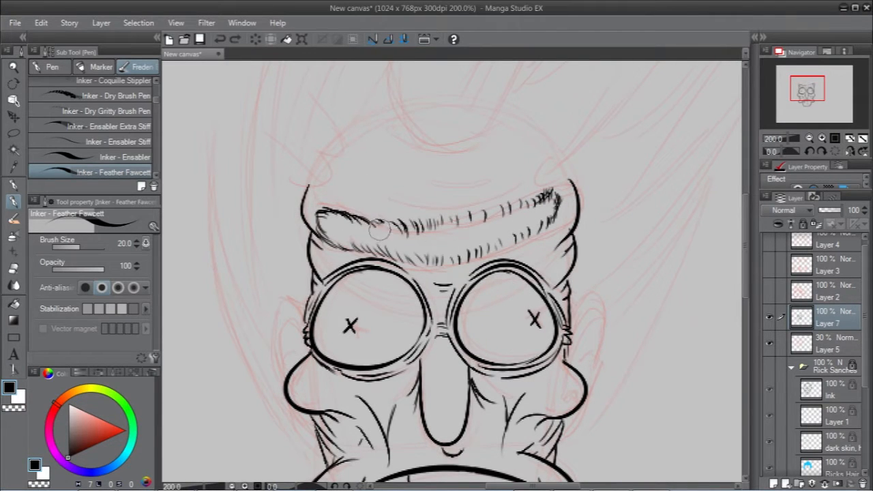
mouse_move(380, 230)
left_mouse_down()
mouse_move(443, 255)
mouse_move(415, 216)
left_mouse_up()
Ink the first small curls and tapering hair strands at the left temple
mouse_move(319, 159)
left_mouse_down()
mouse_move(310, 187)
mouse_move(330, 173)
mouse_move(285, 128)
mouse_move(302, 114)
left_mouse_up()
key("ctrl+z")
mouse_move(325, 154)
left_mouse_down()
mouse_move(272, 116)
mouse_move(322, 138)
left_mouse_up()
mouse_move(329, 153)
left_mouse_down()
mouse_move(317, 128)
mouse_move(346, 145)
left_mouse_up()
mouse_move(346, 144)
left_mouse_down()
mouse_move(348, 97)
mouse_move(331, 93)
left_mouse_up()
left_click_drag(341, 150, 303, 98)
key("ctrl+z")
left_click_drag(340, 154, 283, 95)
mouse_move(341, 153)
left_mouse_down()
mouse_move(307, 97)
mouse_move(328, 131)
mouse_move(427, 208)
left_mouse_up()
key("ctrl+z")
key("ctrl+z")
key("ctrl+z")
key("ctrl+z")
key("ctrl+z")
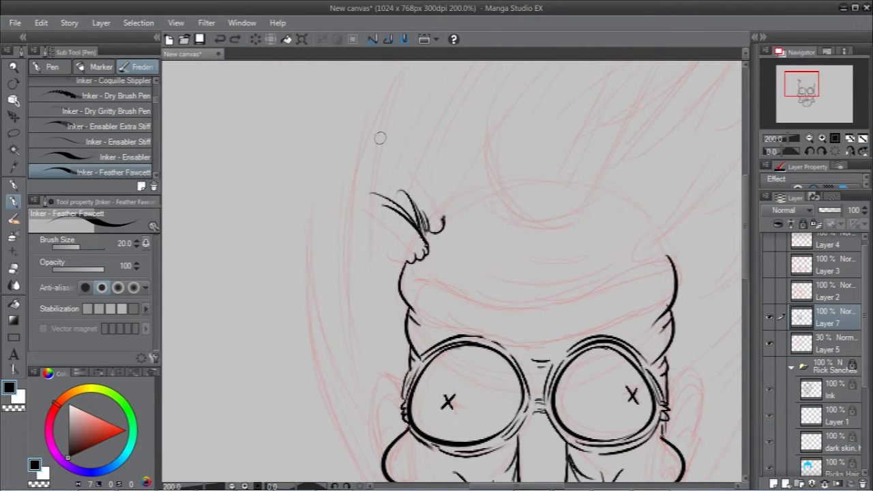
Ink longer hair strands rising from the left temple and reduce the brush size to 17
left_click_drag(401, 133, 444, 220)
left_click_drag(410, 144, 433, 217)
key("ctrl+z")
key("ctrl+z")
mouse_move(385, 124)
left_mouse_down()
mouse_move(440, 217)
mouse_move(384, 148)
left_mouse_up()
key("bracketleft")
left_click_drag(430, 212, 374, 157)
key("ctrl+z")
left_click_drag(199, 356, 211, 85)
left_click_drag(245, 365, 250, 198)
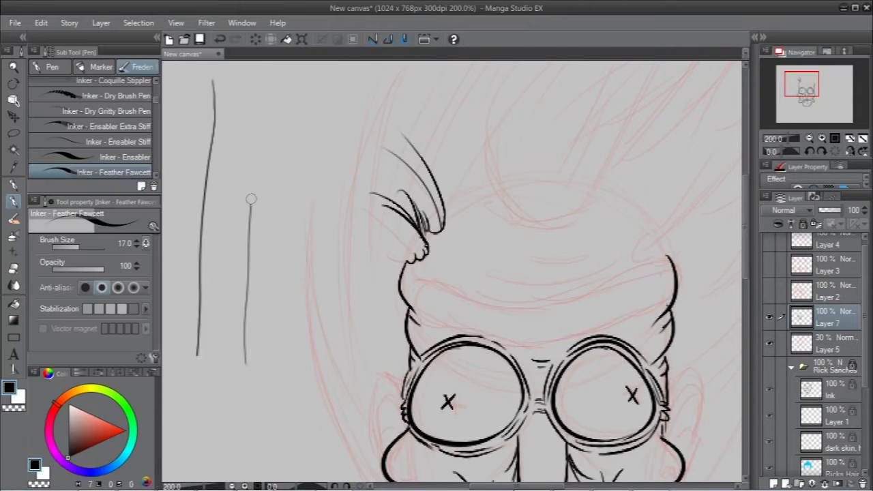
key("ctrl+z")
key("ctrl+z")
left_click_drag(213, 337, 203, 81)
left_click_drag(262, 340, 272, 78)
key("ctrl+z")
key("ctrl+z")
Fill the left temple tuft with thin strands and ink the start of the skull curve beside it
left_click_drag(437, 229, 407, 176)
key("ctrl+z")
left_click_drag(444, 214, 512, 180)
key("ctrl+z")
key("ctrl+z")
left_click_drag(435, 233, 375, 170)
key("ctrl+z")
key("ctrl+z")
left_click_drag(429, 228, 377, 172)
key("ctrl+z")
mouse_move(425, 254)
left_mouse_down()
mouse_move(377, 210)
mouse_move(375, 243)
left_mouse_up()
key("ctrl+z")
Try additional long hair strands on the left side of the head
scroll(473, 162, "down", 2)
mouse_move(446, 351)
left_mouse_down()
mouse_move(379, 172)
mouse_move(390, 306)
left_mouse_up()
key("ctrl+z")
key("ctrl+z")
mouse_move(413, 305)
left_mouse_down()
mouse_move(393, 282)
mouse_move(380, 213)
left_mouse_up()
left_click_drag(412, 268, 420, 127)
left_click_drag(403, 228, 453, 106)
key("ctrl+z")
key("ctrl+z")
key("ctrl+z")
key("ctrl+z")
key("ctrl+z")
key("ctrl+z")
key("ctrl+z")
key("ctrl+z")
Ink the pointed outer contour of the left ear beside the eye
key("ctrl+plus")
key("ctrl+plus")
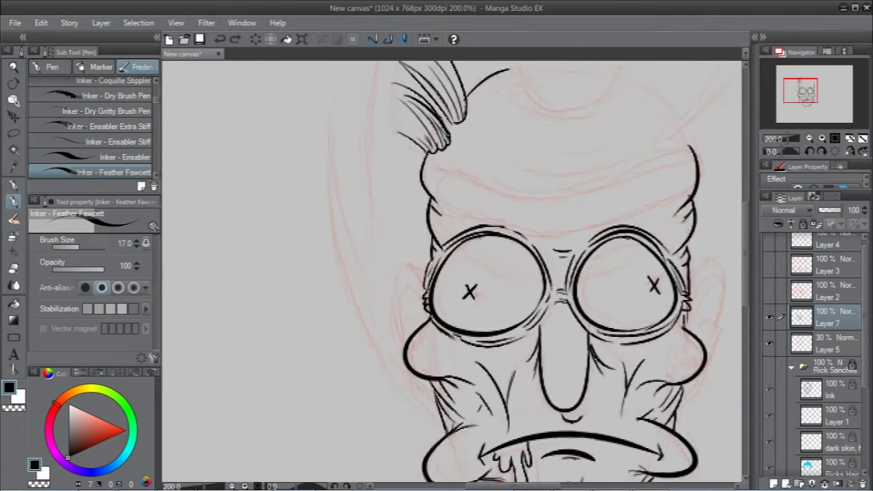
left_click_drag(400, 354, 354, 276)
left_click_drag(311, 318, 318, 293)
key("ctrl+at")
mouse_move(353, 253)
left_mouse_down()
mouse_move(326, 372)
mouse_move(353, 440)
mouse_move(396, 292)
left_mouse_up()
left_click_drag(353, 253, 402, 273)
Ink the curved inner folds of the left ear
left_click_drag(388, 374, 349, 356)
left_click_drag(350, 356, 346, 427)
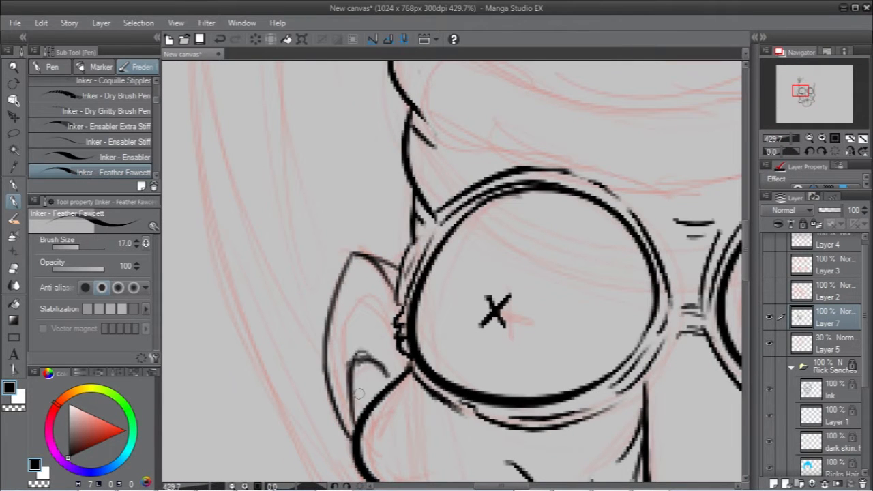
left_click_drag(346, 392, 395, 303)
key("ctrl+minus")
key("ctrl+minus")
key("ctrl+minus")
key("ctrl+minus")
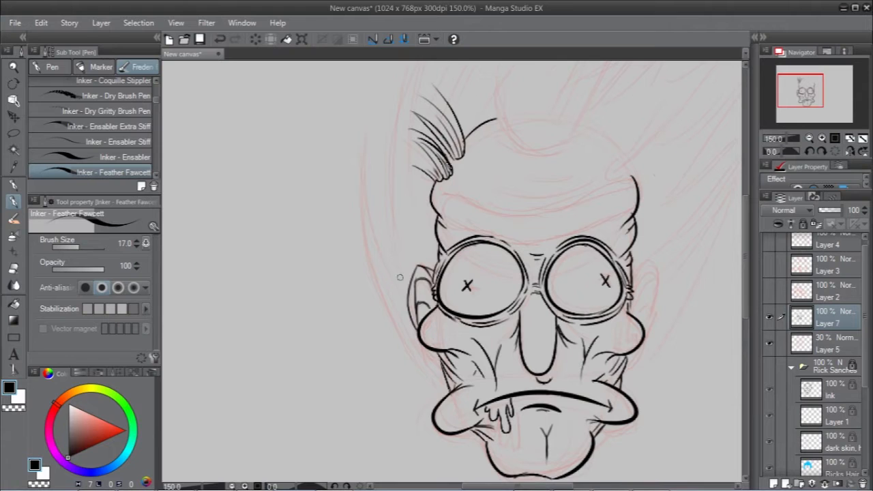
Undo the pointed left ear and re-ink it as a rounded ear with an inner fold and a hanging lobe
key("ctrl+z")
key("ctrl+z")
key("ctrl+plus")
key("ctrl+plus")
key("ctrl+plus")
key("ctrl+plus")
key("ctrl+minus")
key("ctrl+minus")
key("ctrl+minus")
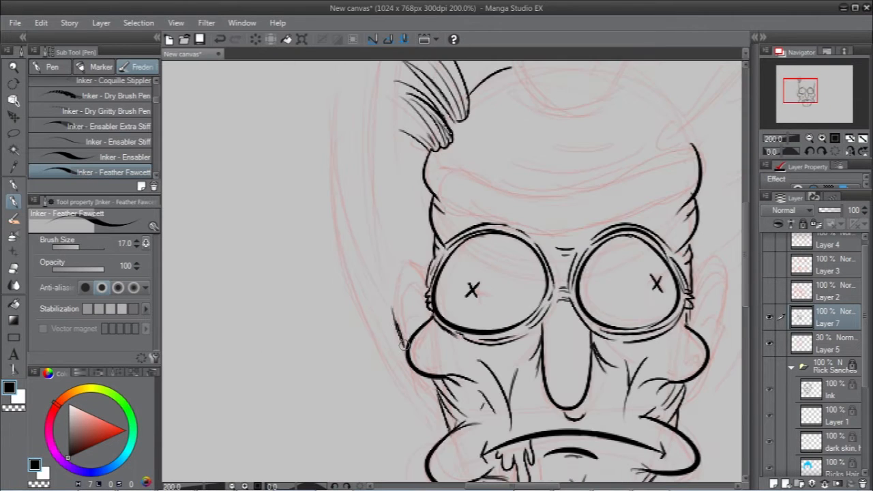
left_click_drag(389, 304, 435, 295)
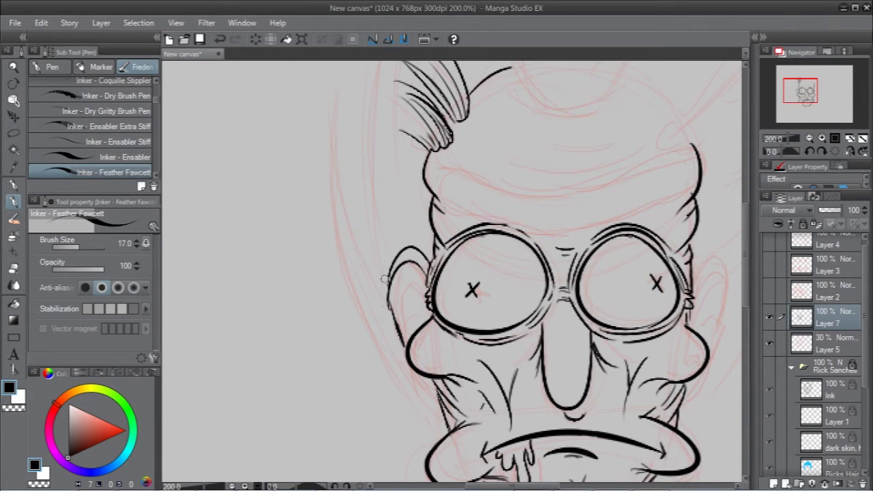
left_click_drag(404, 333, 418, 279)
left_click_drag(416, 373, 423, 398)
left_click_drag(420, 399, 429, 397)
Ink the right ear's rounded outer contour, inner folds and hanging lobe following the red sketch
left_click_drag(513, 486, 538, 486)
mouse_move(549, 282)
left_mouse_down()
mouse_move(566, 347)
mouse_move(556, 365)
left_mouse_up()
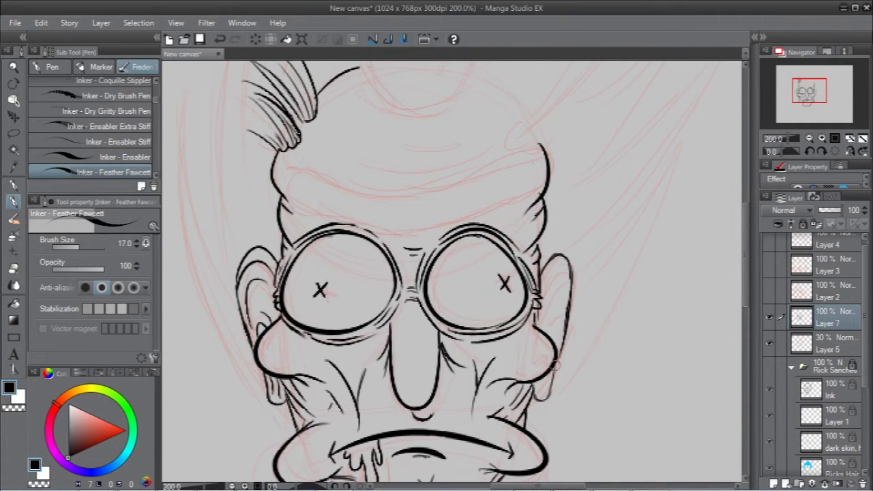
left_click_drag(559, 263, 553, 347)
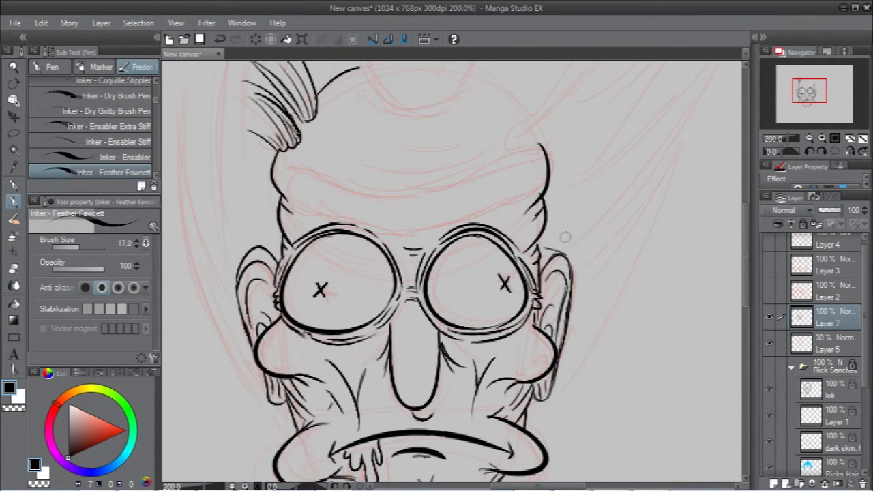
left_click_drag(540, 242, 571, 301)
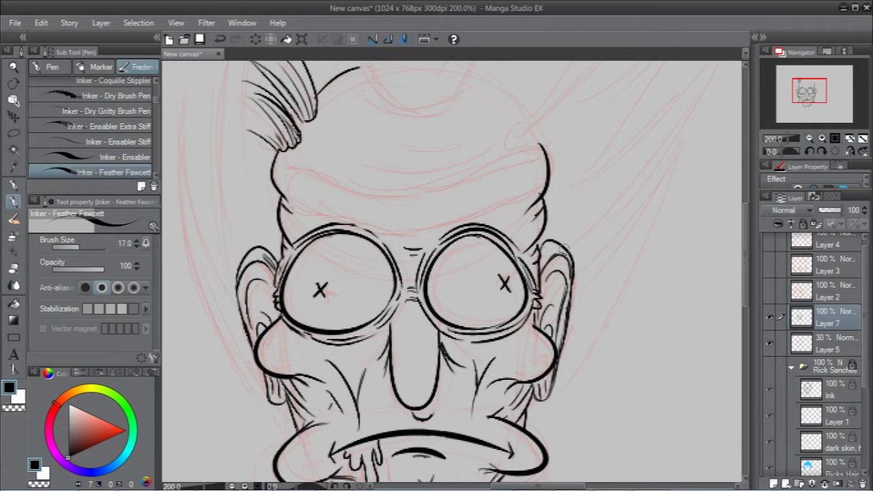
Ink the scalloped hairline and skull curve across the top of the head and clear the left temple strands
left_click_drag(430, 123, 560, 253)
left_click_drag(490, 199, 515, 229)
left_click_drag(513, 230, 548, 234)
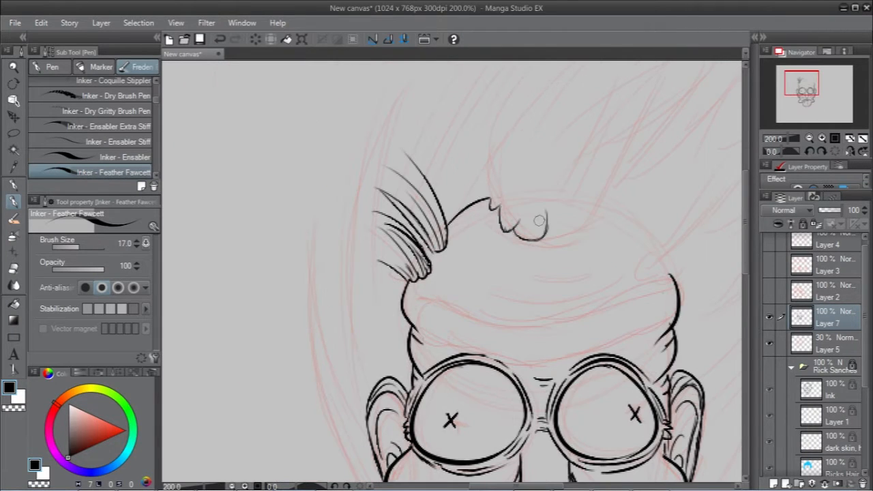
left_click_drag(557, 199, 543, 242)
mouse_move(589, 193)
left_mouse_down()
mouse_move(565, 236)
mouse_move(646, 251)
mouse_move(643, 268)
left_mouse_up()
key("ctrl+z")
left_click_drag(653, 266, 676, 286)
left_click_drag(671, 276, 674, 268)
mouse_move(413, 164)
left_mouse_down()
mouse_move(384, 220)
mouse_move(419, 268)
mouse_move(439, 217)
left_mouse_up()
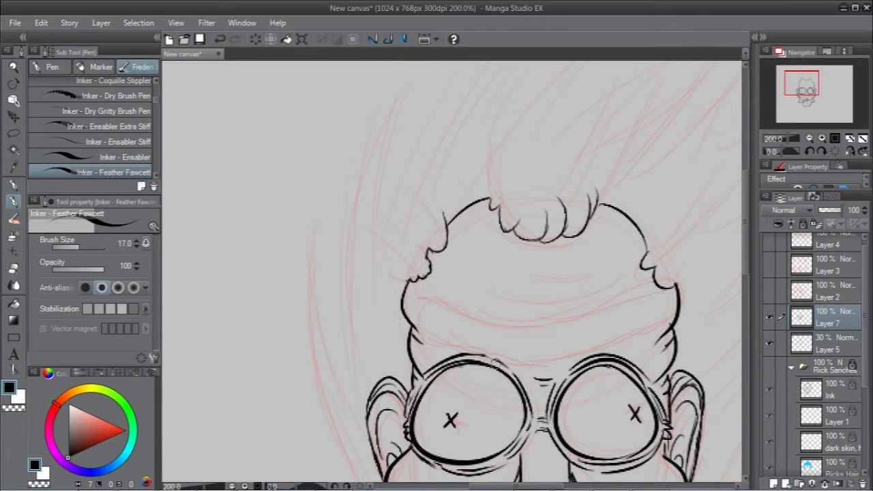
Check the inked face on its own by hiding the red sketch on Layer 5 and showing it again
left_click_drag(496, 363, 431, 168)
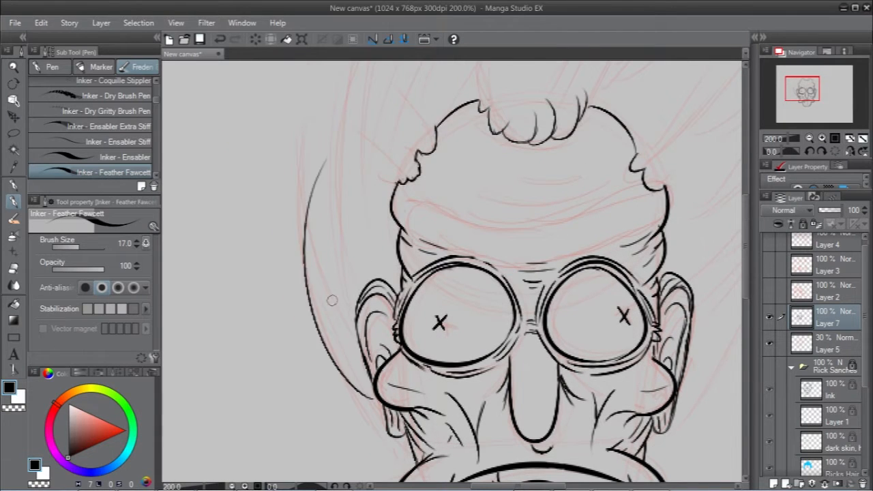
key("ctrl+minus")
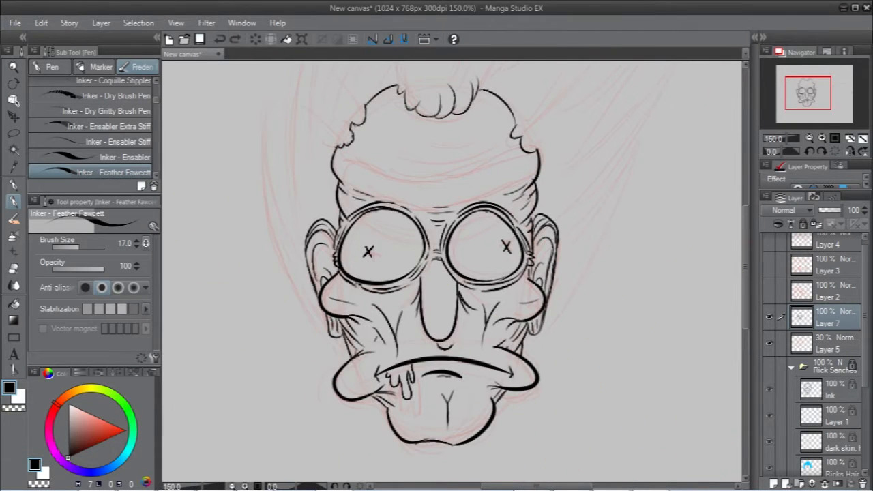
left_click(770, 343)
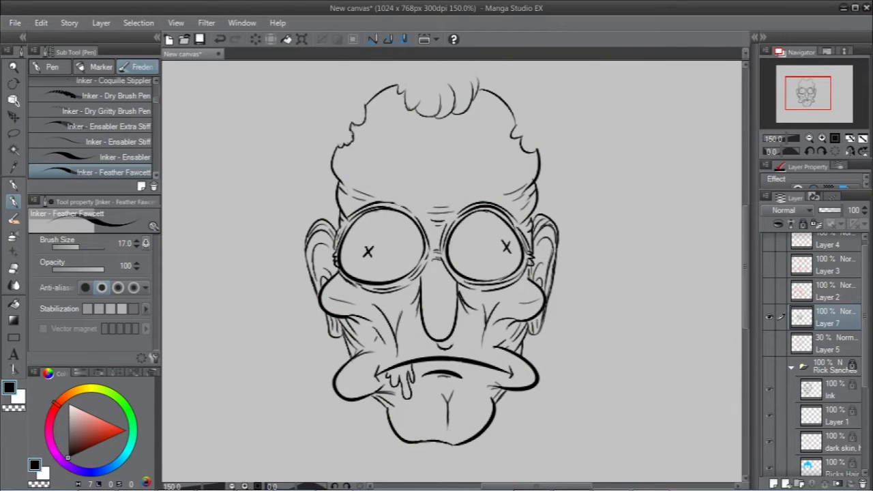
scroll(90, 127, "down", 1)
left_click(769, 343)
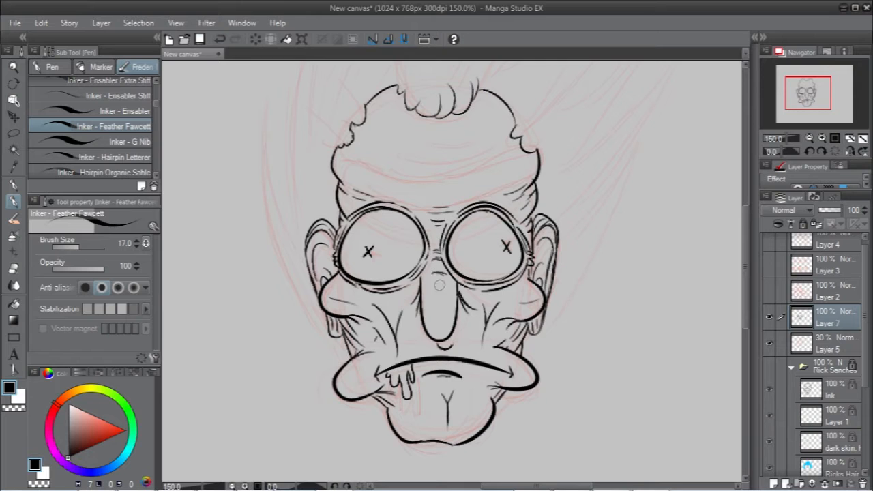
mouse_move(344, 355)
left_mouse_down()
mouse_move(279, 329)
mouse_move(324, 323)
left_mouse_up()
left_click_drag(324, 323, 273, 300)
key("ctrl+z")
key("ctrl+z")
key("ctrl+z")
mouse_move(302, 263)
left_mouse_down()
mouse_move(271, 134)
mouse_move(244, 204)
mouse_move(266, 127)
mouse_move(253, 121)
left_mouse_up()
key("ctrl+z")
key("ctrl+z")
key("ctrl+z")
Ink long, upswept pointed hair strands along the left side of the head from the ear to the crown
left_click_drag(294, 210, 256, 136)
left_click_drag(286, 164, 328, 263)
left_click_drag(349, 266, 350, 124)
left_click_drag(359, 221, 398, 78)
left_click_drag(385, 197, 471, 62)
left_click_drag(461, 59, 404, 216)
left_click_drag(389, 262, 383, 207)
mouse_move(374, 273)
left_mouse_down()
mouse_move(354, 255)
mouse_move(344, 274)
left_mouse_up()
left_click_drag(358, 358, 332, 319)
Fill the upper left hair with extra strands and ink a tall pointed lock above the middle of the hairline
scroll(321, 410, "down", 2)
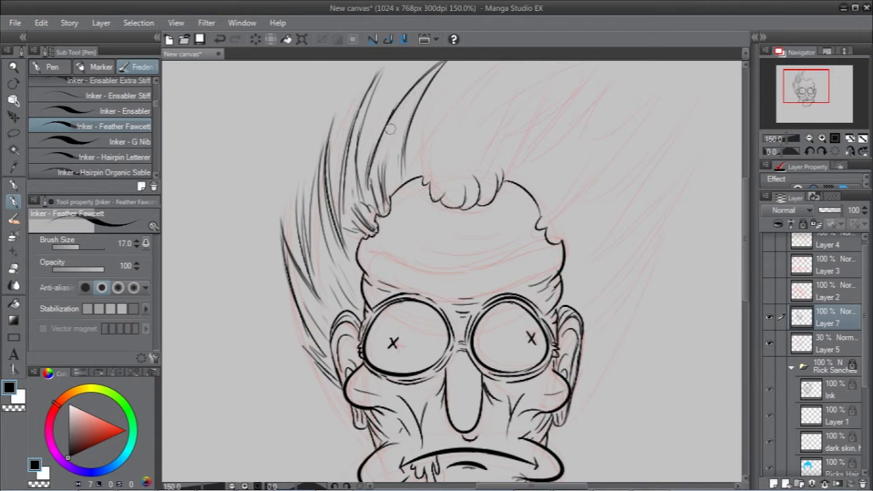
left_click_drag(372, 176, 395, 75)
left_click_drag(393, 140, 437, 63)
mouse_move(290, 292)
left_mouse_down()
mouse_move(265, 283)
mouse_move(281, 324)
left_mouse_up()
mouse_move(409, 177)
left_mouse_down()
mouse_move(487, 93)
mouse_move(467, 171)
left_mouse_up()
left_click_drag(483, 114, 443, 197)
left_click_drag(474, 118, 400, 198)
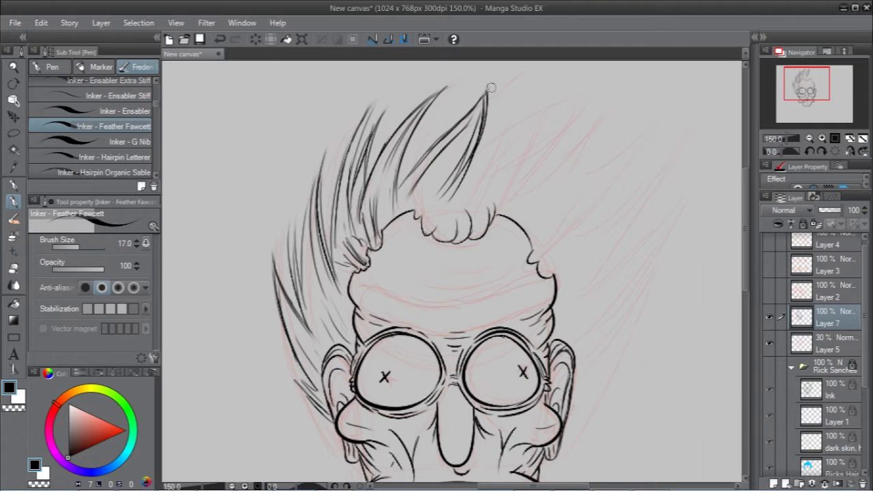
Ink a shorter curved lock with several strands beside the tall lock above the forehead
mouse_move(477, 273)
left_mouse_down()
mouse_move(487, 207)
mouse_move(479, 248)
left_mouse_up()
key("ctrl+plus")
left_click_drag(481, 136, 359, 171)
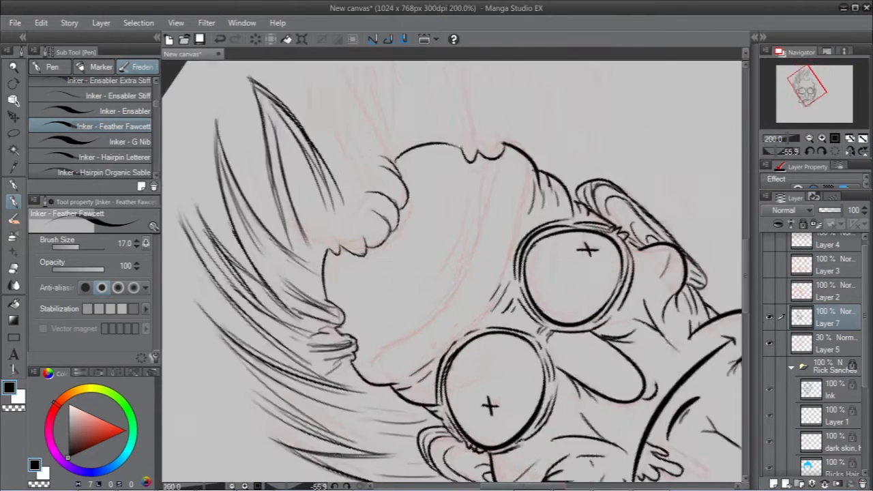
left_click_drag(359, 137, 359, 348)
left_click_drag(287, 245, 300, 332)
left_click_drag(305, 271, 369, 381)
left_click_drag(308, 297, 353, 385)
mouse_move(355, 369)
left_mouse_down()
mouse_move(394, 397)
mouse_move(471, 134)
left_mouse_up()
left_click_drag(268, 237, 319, 300)
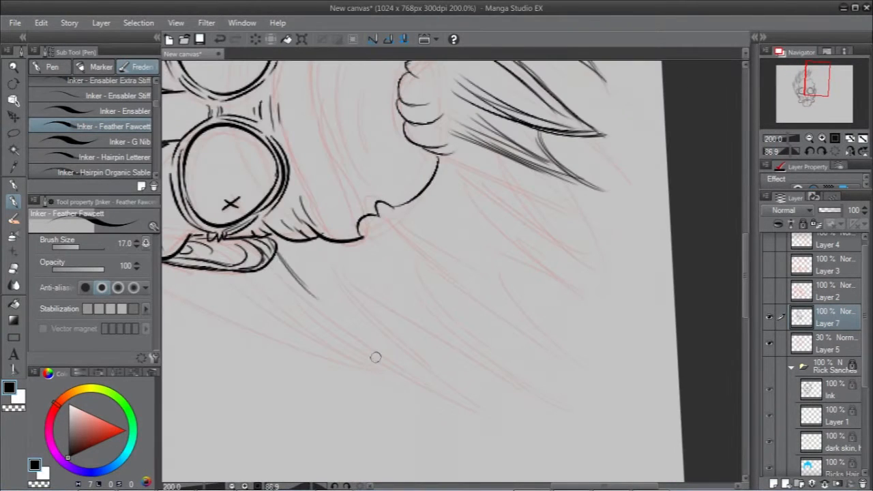
key("ctrl+z")
left_click_drag(229, 273, 321, 345)
key("ctrl+z")
Ink the lowest pointed lock of hair sweeping up and outward from the right ear
left_click_drag(271, 296, 344, 359)
left_click_drag(277, 322, 347, 359)
mouse_move(269, 291)
left_mouse_down()
mouse_move(396, 361)
mouse_move(475, 344)
left_mouse_up()
key("ctrl+z")
key("ctrl+at")
Ink a pointed lock over the skull's right curve and a tall pointed lock on the head's right side
left_click_drag(341, 217, 431, 158)
left_click_drag(350, 273, 429, 162)
left_click_drag(437, 374, 508, 234)
left_click_drag(446, 358, 517, 191)
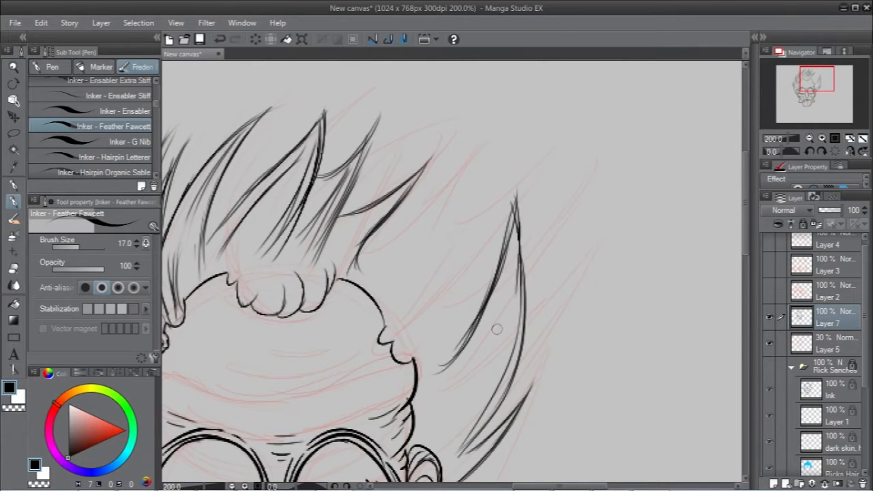
left_click_drag(471, 327, 518, 214)
left_click_drag(471, 370, 504, 174)
left_click_drag(477, 231, 535, 160)
mouse_move(462, 219)
left_mouse_down()
mouse_move(495, 182)
mouse_move(620, 289)
left_mouse_up()
key("ctrl+z")
key("ctrl+z")
Ink further upswept locks above the right temple, filling them with long tapered strands
left_click_drag(576, 334, 646, 130)
left_click_drag(522, 230, 576, 154)
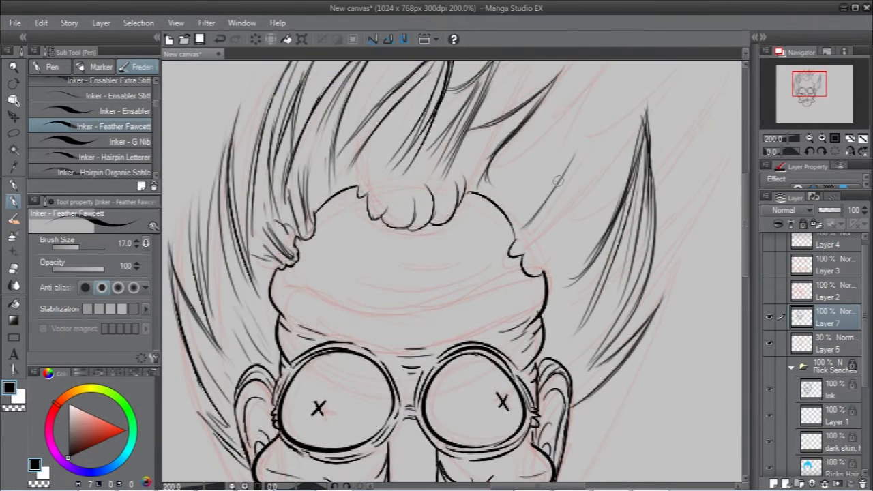
left_click_drag(543, 215, 613, 114)
left_click_drag(536, 257, 581, 148)
left_click_drag(563, 232, 597, 173)
mouse_move(552, 273)
left_mouse_down()
mouse_move(597, 183)
mouse_move(598, 254)
left_mouse_up()
mouse_move(580, 191)
left_mouse_down()
mouse_move(634, 419)
mouse_move(514, 187)
left_mouse_up()
left_click_drag(580, 327, 583, 224)
Add strands to the right-side locks and ink a narrow dark-tipped lock in the gap toward the crown
mouse_move(447, 102)
left_mouse_down()
mouse_move(521, 221)
mouse_move(624, 280)
left_mouse_up()
left_click_drag(573, 116, 612, 211)
left_click_drag(660, 291, 629, 194)
left_click_drag(617, 266, 592, 145)
left_click_drag(599, 259, 588, 164)
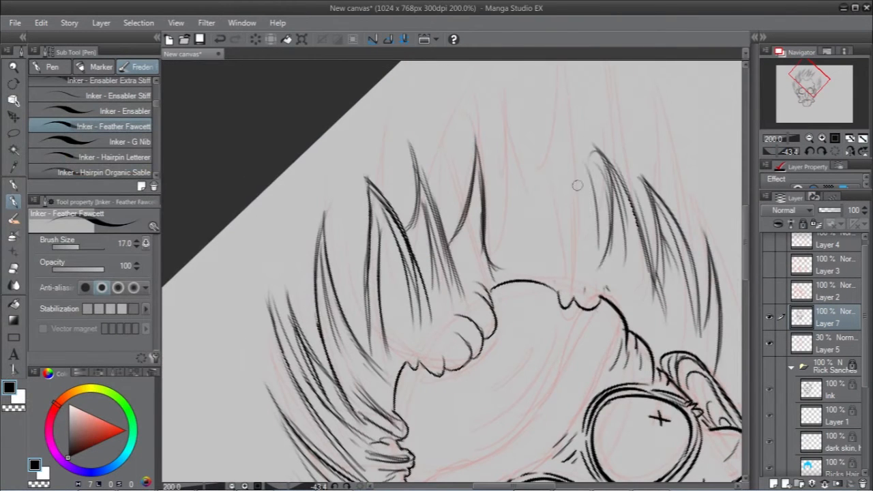
left_click_drag(539, 252, 548, 126)
left_click_drag(561, 259, 553, 133)
left_click_drag(560, 174, 554, 256)
left_click_drag(580, 163, 566, 242)
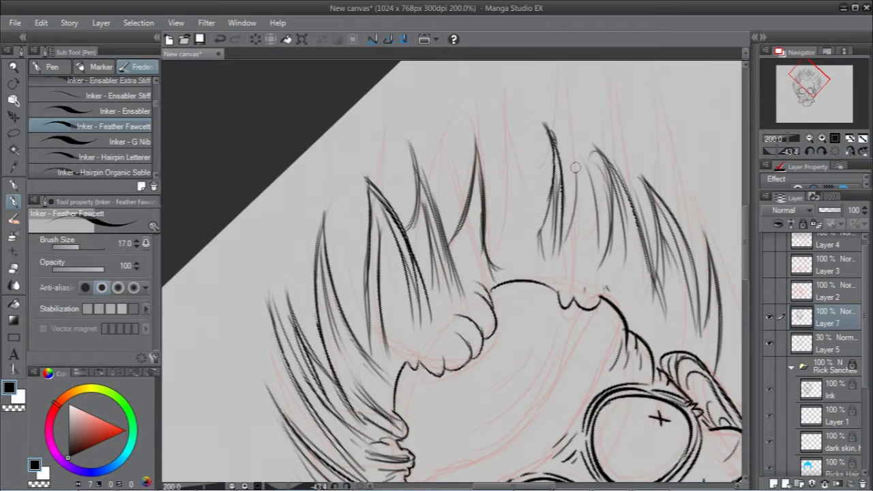
Fill the space between the narrow lock and the right temple locks with long dark strands
left_click_drag(580, 133, 586, 287)
left_click_drag(591, 222, 595, 270)
left_click_drag(581, 187, 576, 267)
left_click_drag(641, 184, 621, 249)
Close the remaining gap beside the crown with a curved lock that joins the narrow dark-tipped one
left_click_drag(509, 179, 497, 259)
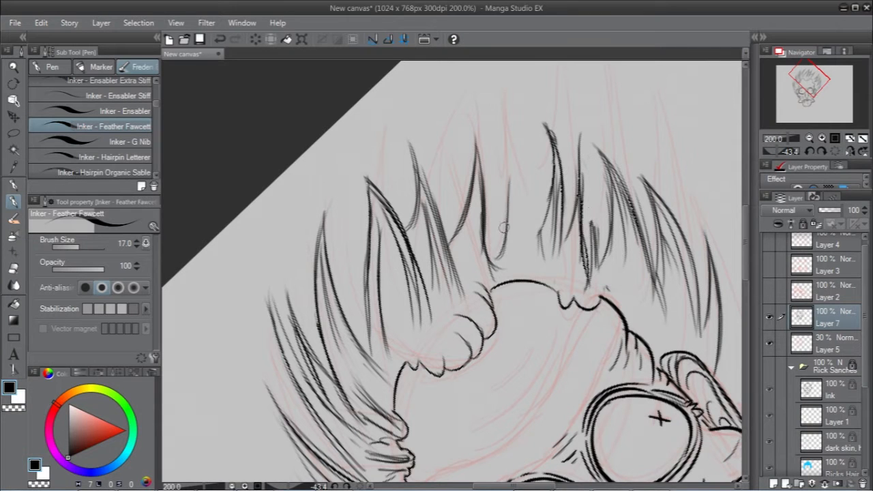
left_click_drag(536, 133, 505, 235)
mouse_move(543, 131)
left_mouse_down()
mouse_move(522, 276)
mouse_move(513, 277)
left_mouse_up()
left_click_drag(573, 191, 567, 273)
mouse_move(472, 285)
left_mouse_down()
mouse_move(469, 188)
mouse_move(453, 265)
left_mouse_up()
key("ctrl+z")
key("ctrl+z")
key("ctrl+z")
left_click_drag(522, 165, 540, 272)
left_click_drag(532, 166, 515, 272)
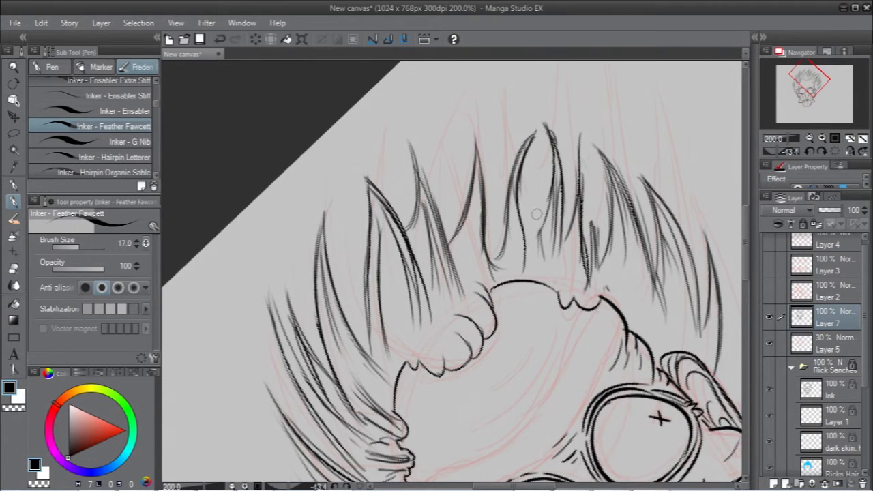
left_click_drag(554, 195, 530, 258)
Reset the canvas rotation, ink small stray hair tufts behind the ears and hide the red sketch layer
left_click(835, 152)
left_click_drag(810, 78, 809, 94)
left_click_drag(588, 277, 606, 302)
left_click_drag(590, 270, 611, 259)
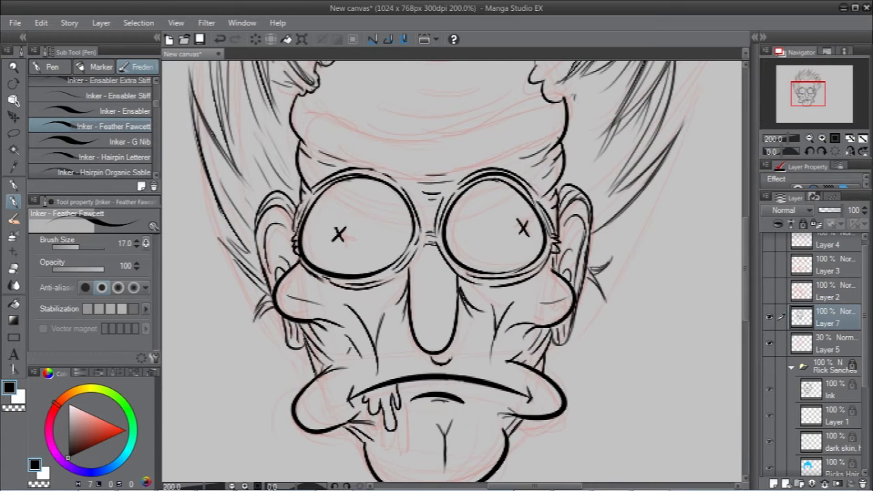
key("ctrl+minus")
key("ctrl+minus")
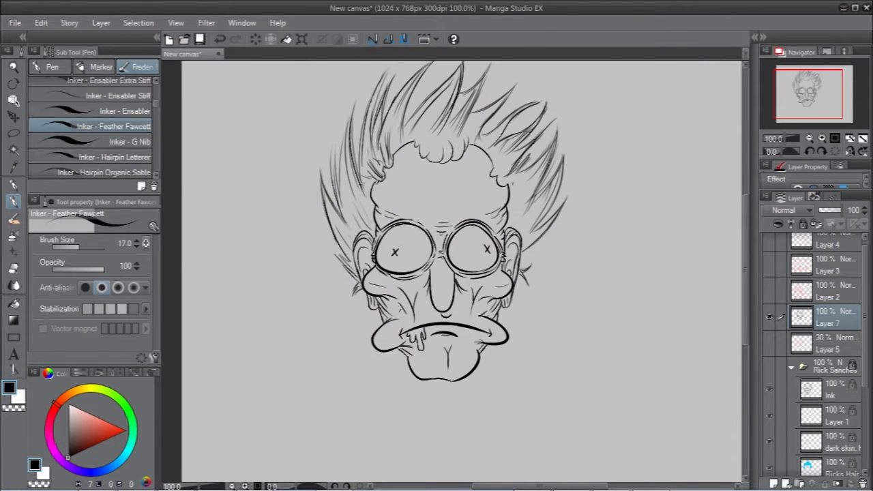
Hatch short, dense hairs along the hairline from the left temple to the central peak
scroll(430, 185, "up", 2)
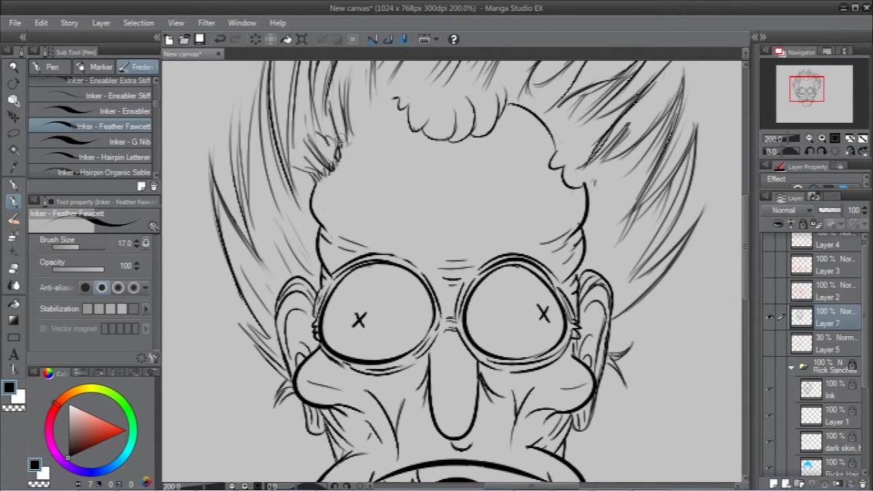
left_click_drag(338, 142, 423, 79)
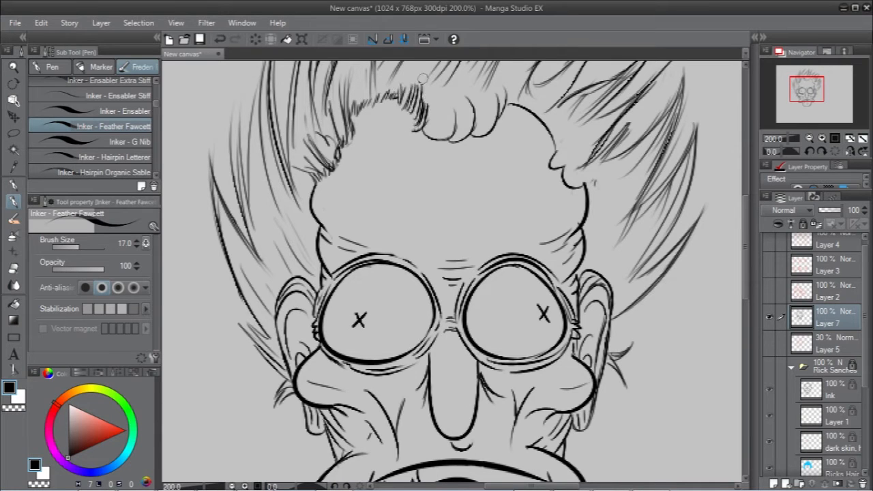
left_click_drag(441, 139, 508, 97)
left_click_drag(425, 128, 457, 92)
mouse_move(447, 124)
left_mouse_down()
mouse_move(490, 90)
mouse_move(512, 94)
left_mouse_up()
Continue the short hair hatching over the central peak and along the hairline to the right temple
mouse_move(453, 131)
left_mouse_down()
mouse_move(476, 92)
mouse_move(468, 232)
left_mouse_up()
left_click_drag(392, 240, 403, 164)
left_click_drag(430, 243, 440, 193)
mouse_move(477, 240)
left_mouse_down()
mouse_move(491, 239)
mouse_move(554, 313)
left_mouse_up()
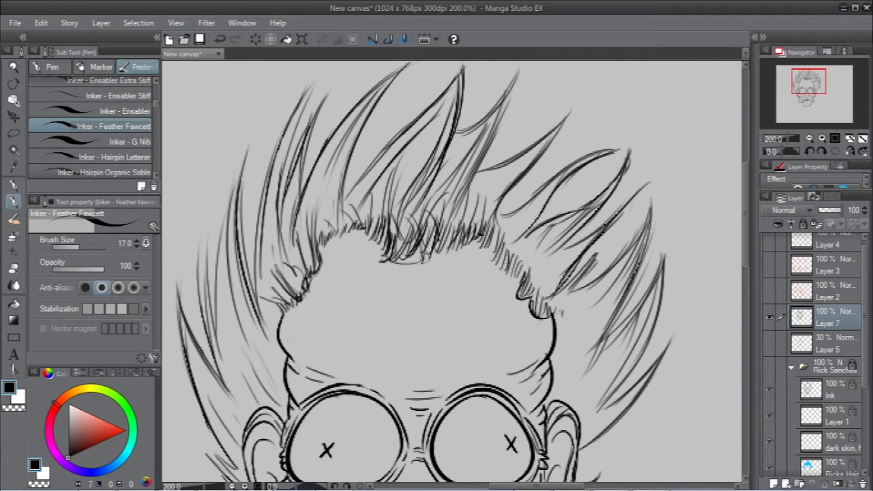
mouse_move(423, 256)
left_mouse_down()
mouse_move(358, 226)
mouse_move(498, 225)
left_mouse_up()
Ink curved wrinkles below the central hairline and a small bump at each temple
mouse_move(372, 272)
left_mouse_down()
mouse_move(393, 287)
mouse_move(457, 278)
left_mouse_up()
left_click_drag(399, 292, 447, 295)
left_click_drag(287, 321, 340, 202)
left_click_drag(658, 271, 724, 271)
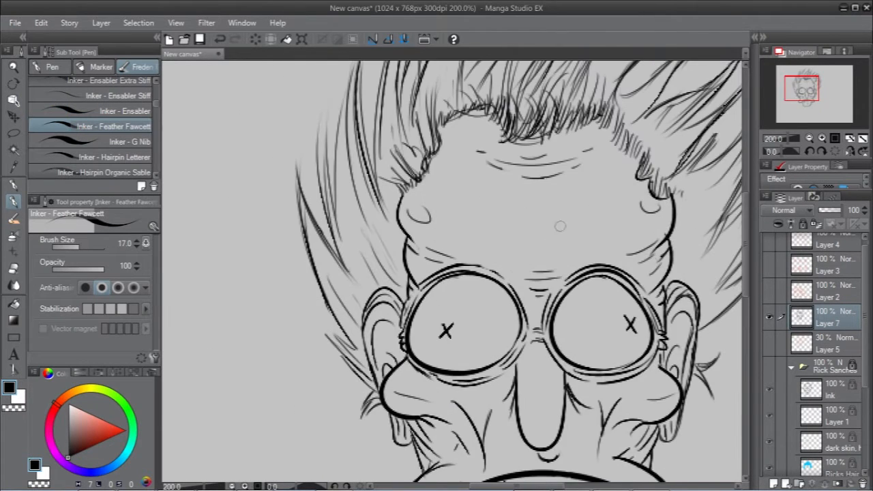
Ink small jagged veins around the inner edges of both eyes
left_click_drag(415, 347, 360, 271)
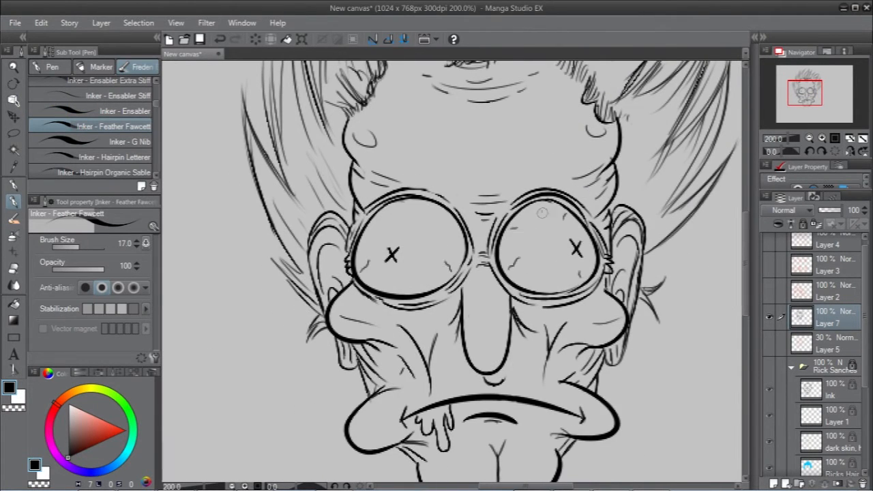
mouse_move(457, 231)
left_mouse_down()
mouse_move(457, 274)
mouse_move(468, 296)
left_mouse_up()
left_click_drag(371, 199, 625, 196)
key("ctrl+z")
key("ctrl+z")
left_click_drag(419, 199, 566, 196)
left_click_drag(413, 198, 406, 214)
mouse_move(408, 216)
left_mouse_down()
mouse_move(575, 220)
mouse_move(548, 157)
left_mouse_up()
key("ctrl+z")
key("ctrl+z")
key("ctrl+z")
key("ctrl+z")
Add a new layer above the line art layer for the eyebrow
left_click(774, 483)
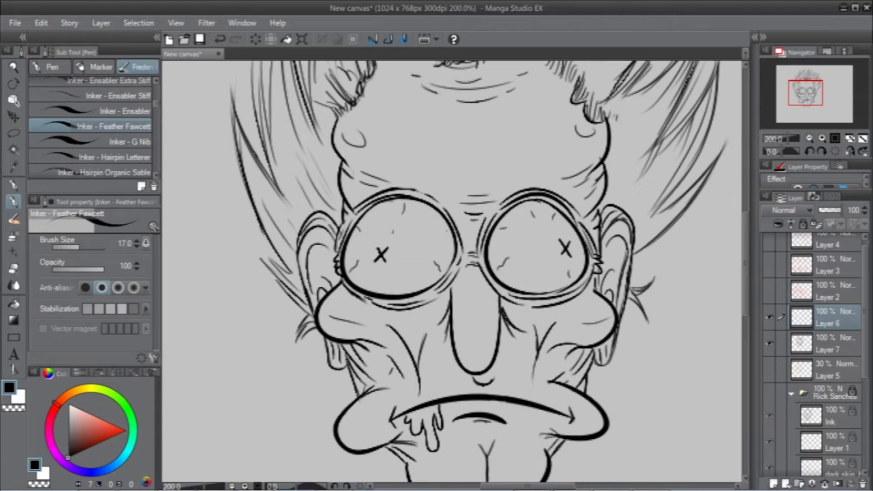
mouse_move(385, 137)
left_mouse_down()
mouse_move(564, 121)
mouse_move(380, 159)
mouse_move(526, 169)
mouse_move(593, 140)
left_mouse_up()
key("ctrl+z")
key("ctrl+z")
key("ctrl+z")
mouse_move(374, 154)
left_mouse_down()
mouse_move(566, 145)
mouse_move(372, 140)
left_mouse_up()
mouse_move(392, 150)
left_mouse_down()
mouse_move(387, 131)
mouse_move(546, 118)
left_mouse_up()
key("ctrl+z")
key("ctrl+z")
Ink a long curved unibrow above the eyes with hatched outer ends, a lower and upper edge, and short hairs at the middle
left_click_drag(366, 164, 384, 145)
mouse_move(377, 155)
left_mouse_down()
mouse_move(400, 140)
mouse_move(593, 140)
left_mouse_up()
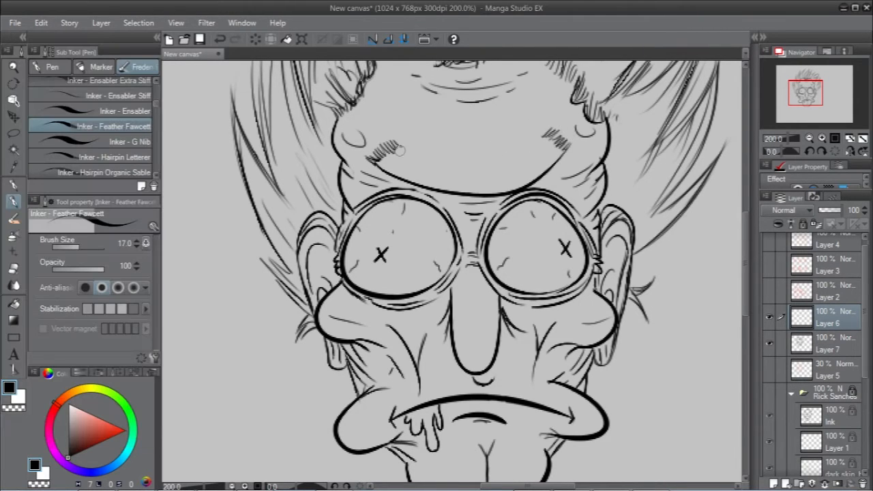
mouse_move(400, 145)
left_mouse_down()
mouse_move(469, 165)
mouse_move(552, 123)
left_mouse_up()
key("ctrl+z")
left_click_drag(469, 165, 554, 121)
key("ctrl+minus")
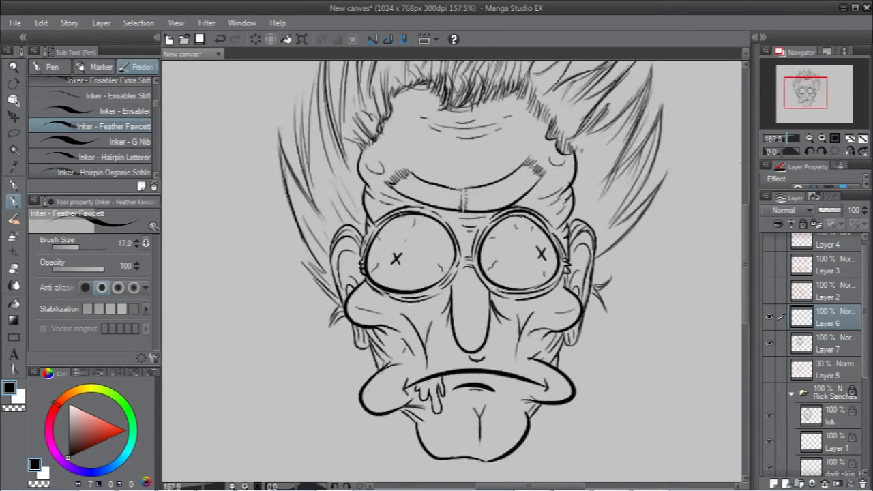
Replace the hatching at both unibrow ends with rounded outlines and a few short hair strokes at the tips
key("ctrl+z")
mouse_move(421, 179)
left_mouse_down()
mouse_move(386, 186)
mouse_move(411, 197)
left_mouse_up()
left_click_drag(524, 164, 537, 185)
key("ctrl+z")
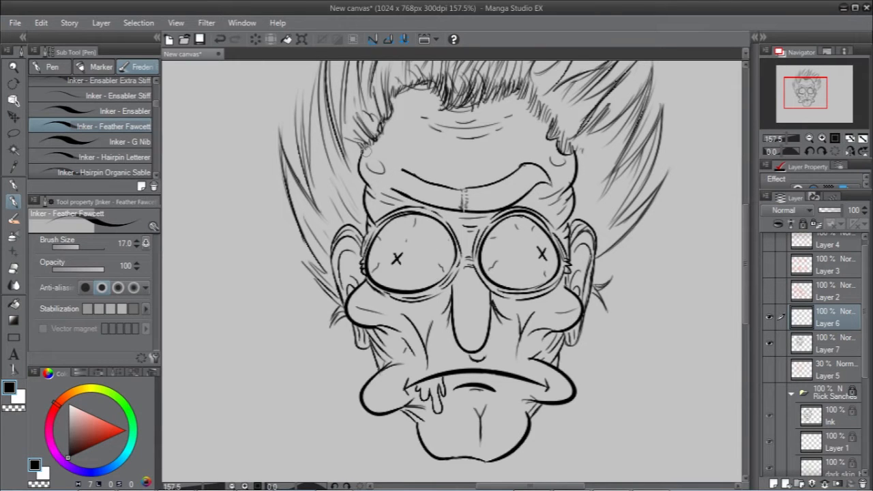
key("ctrl+z")
mouse_move(402, 170)
left_mouse_down()
mouse_move(393, 191)
mouse_move(380, 183)
left_mouse_up()
left_click_drag(380, 183, 392, 185)
left_click_drag(549, 180, 539, 191)
key("ctrl+z")
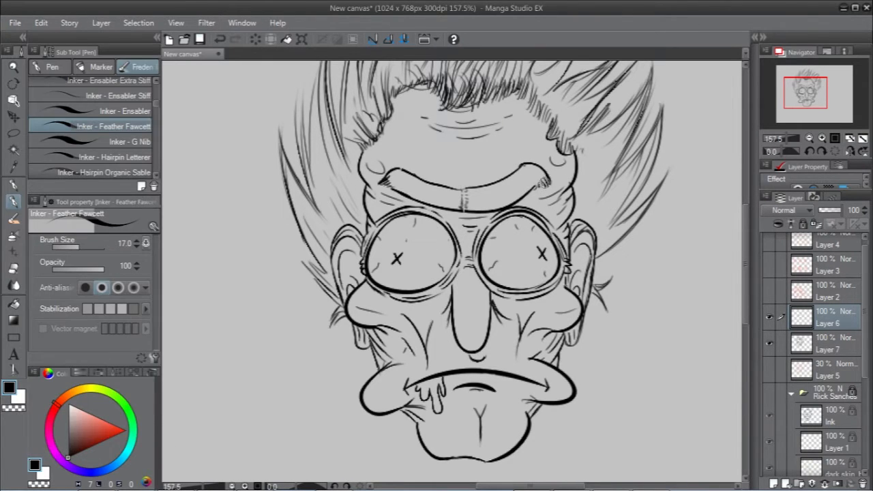
Ink wrinkle lines across the forehead just above the unibrow on Layer 7
scroll(452, 271, "down", 8)
scroll(452, 270, "up", 4)
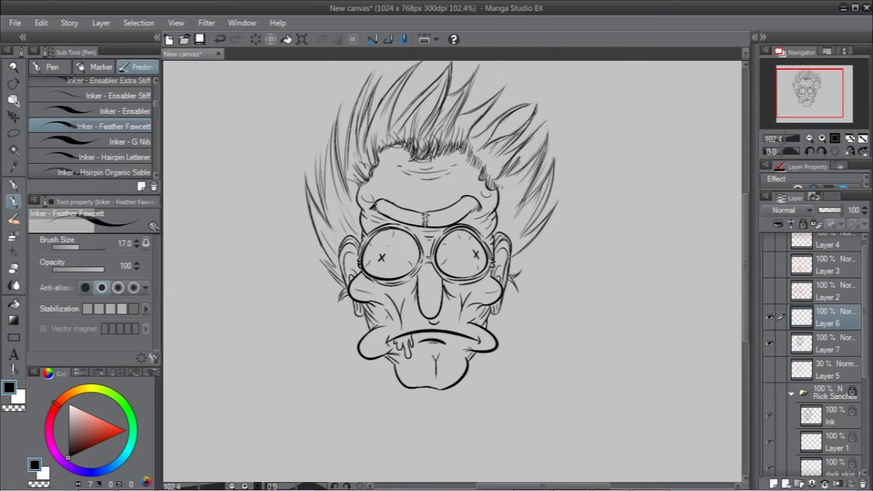
left_click(836, 343)
left_click_drag(394, 194, 458, 194)
key("ctrl+z")
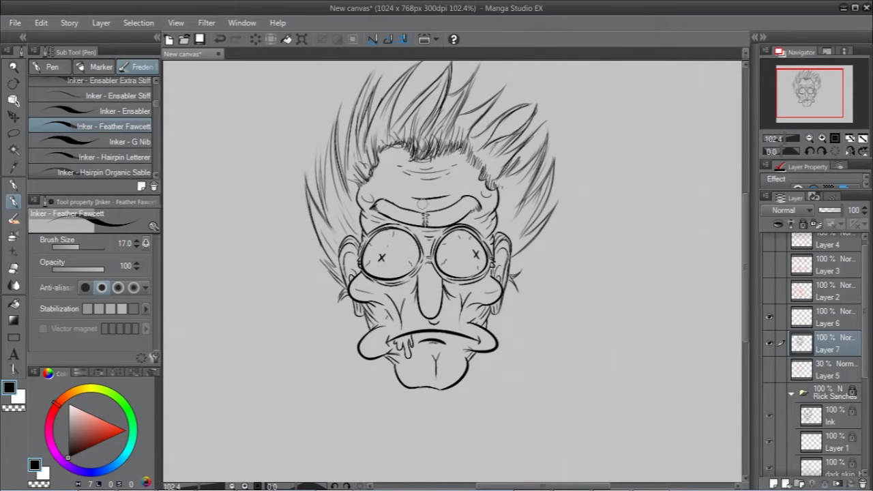
left_click_drag(404, 191, 463, 188)
key("ctrl+z")
key("ctrl+z")
scroll(417, 214, "up", 3)
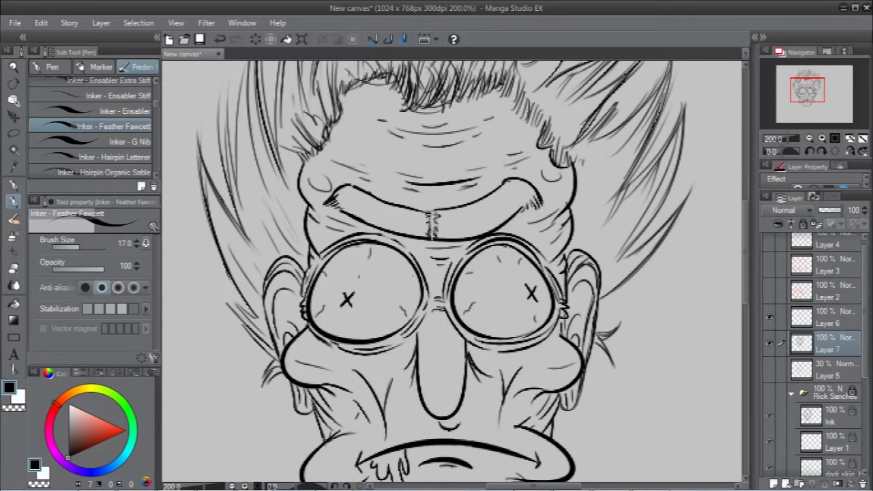
Rename Layer 7 as ink and Layer 6 as ink 2
double_click(828, 350)
type("ink")
key("Return")
double_click(827, 324)
type("ink 2")
key("Return")
left_click(835, 344)
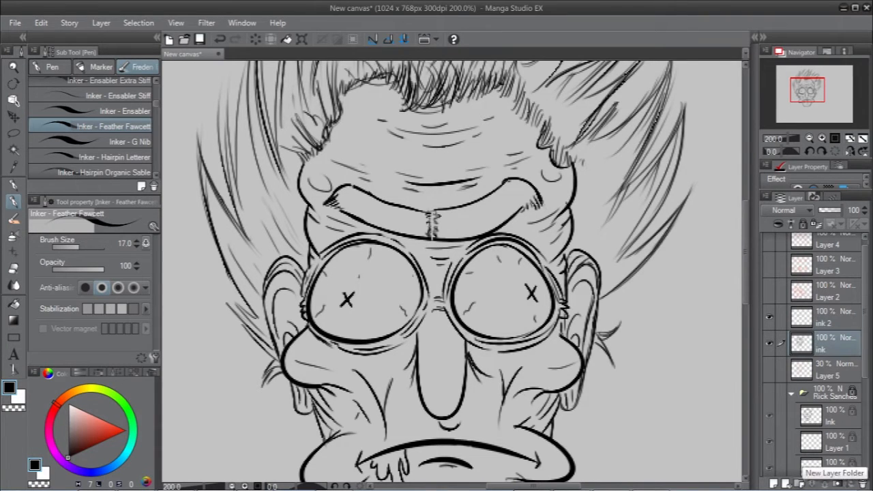
Create a layer folder named Rick 2 and move the ink, ink 2 and 30% opacity sketch layers into it
left_click(797, 482)
left_click(827, 390)
left_click(827, 364)
left_click_drag(828, 318, 828, 341)
left_click_drag(828, 364, 828, 316)
mouse_move(827, 390)
left_mouse_down()
mouse_move(827, 316)
mouse_move(828, 400)
left_mouse_up()
Rename the 30% opacity layer as sketch and lock the sketch, ink 2 and ink layers
double_click(827, 396)
type("sketch")
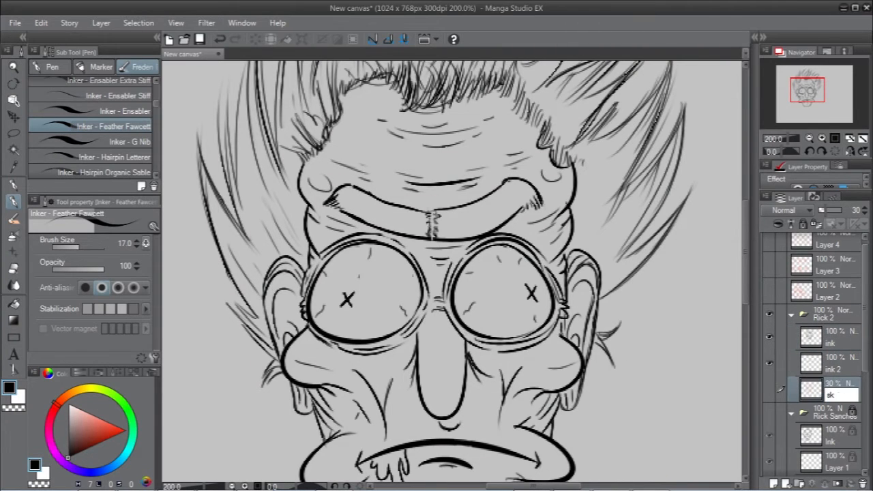
key("Return")
left_click(804, 224)
left_click(834, 366)
left_click(803, 224)
left_click(833, 339)
left_click(804, 224)
Add a new layer named skin inside the Rick 2 folder
left_click(774, 483)
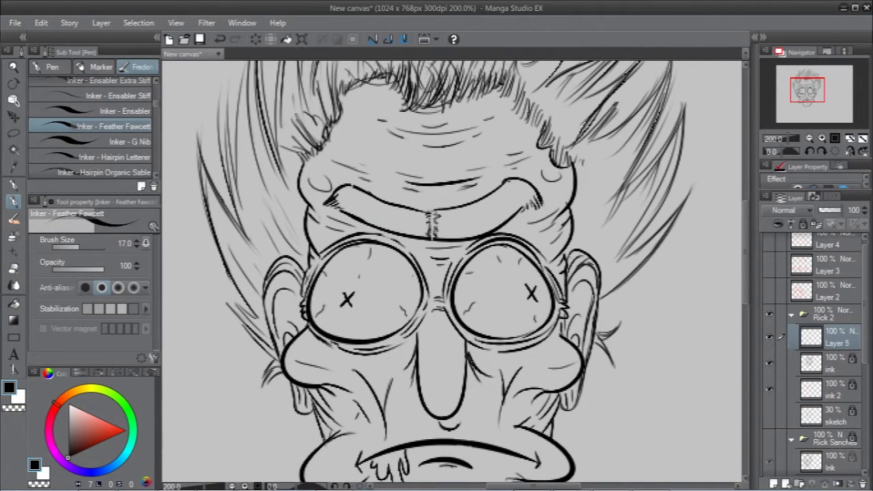
double_click(833, 343)
type("skin")
key("Return")
Try the Painterly - Acrylic brush in yellow-orange on the face, and move the skin layer below ink 2
left_click(75, 390)
left_click(14, 218)
left_click(110, 425)
left_click(116, 141)
left_click_drag(314, 365, 414, 430)
left_click_drag(828, 337, 827, 400)
key("ctrl+z")
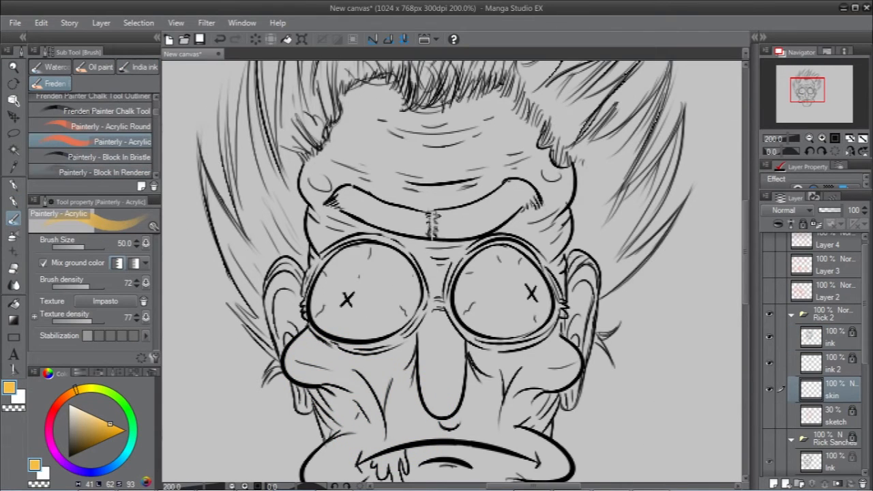
Roughly fill the whole face and ears with a light peach using the Frenden Painter Chalk Tool
left_click(107, 111)
left_click(68, 392)
left_click(90, 417)
mouse_move(362, 424)
left_mouse_down()
mouse_move(331, 341)
mouse_move(357, 427)
left_mouse_up()
scroll(358, 427, "down", 2)
mouse_move(358, 345)
left_mouse_down()
mouse_move(330, 404)
mouse_move(409, 204)
mouse_move(343, 265)
mouse_move(503, 287)
mouse_move(341, 205)
mouse_move(539, 219)
mouse_move(533, 322)
left_mouse_up()
Erase the peach spilling past the left temple and hairline with the brush size at 17
scroll(503, 288, "up", 3)
key("ctrl+plus")
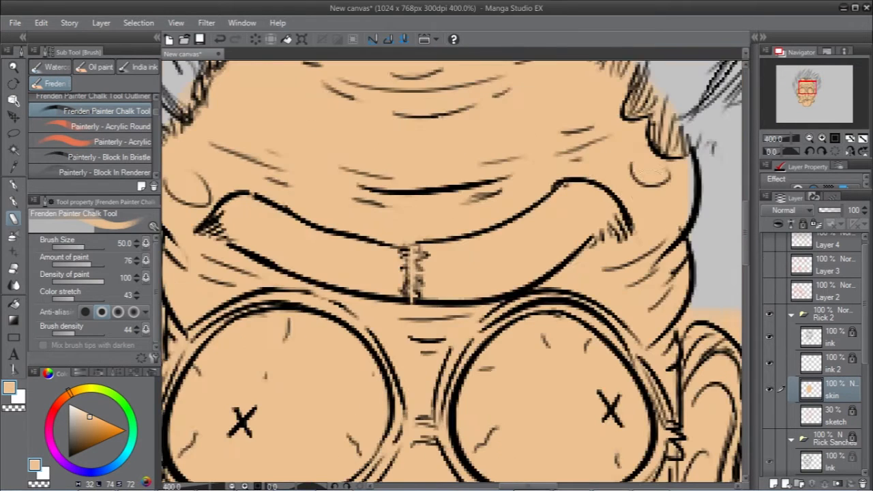
key("bracketleft")
key("bracketleft")
key("bracketleft")
key("bracketleft")
key("bracketleft")
left_click_drag(294, 186, 619, 190)
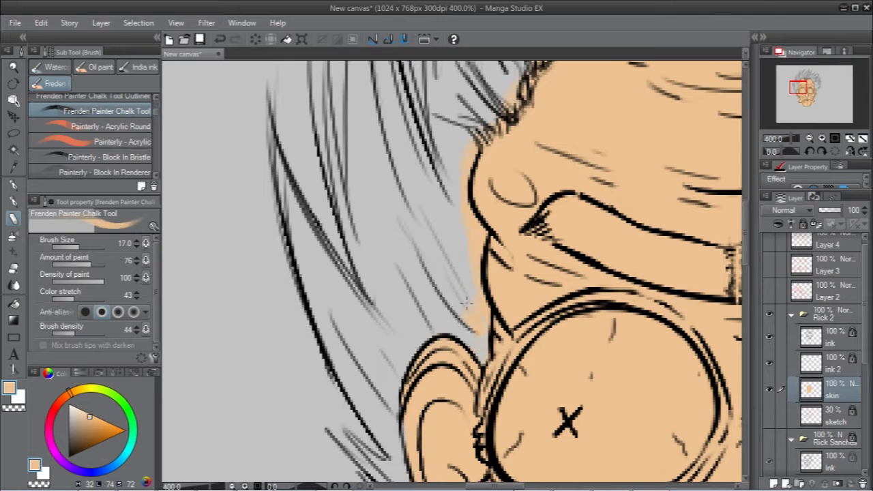
left_click_drag(467, 302, 474, 115)
left_click_drag(516, 67, 369, 216)
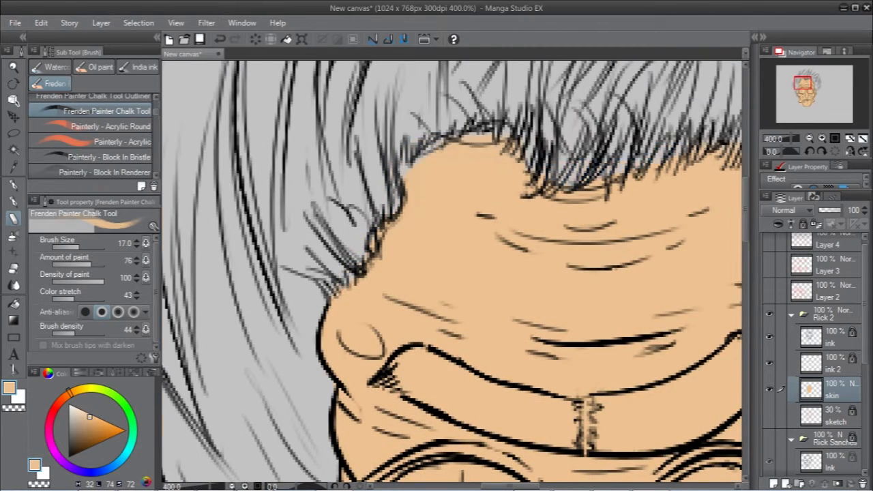
Erase the peach spilling past the right hairline, temple, ear and lip outlines
left_click_drag(683, 129, 397, 170)
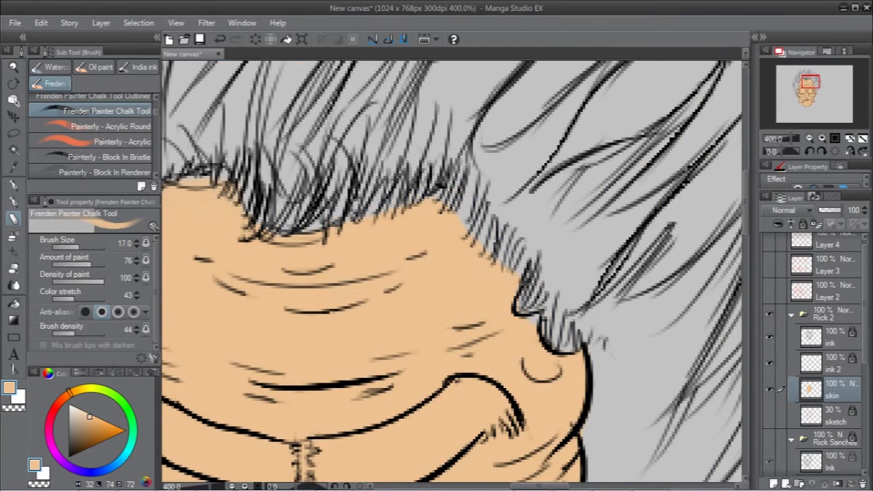
left_click_drag(597, 446, 512, 97)
left_click_drag(560, 380, 516, 150)
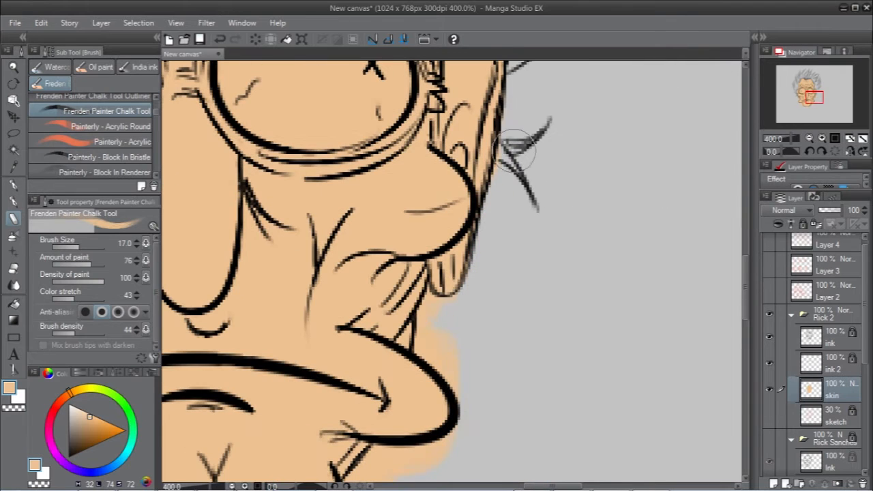
left_click_drag(435, 343, 588, 86)
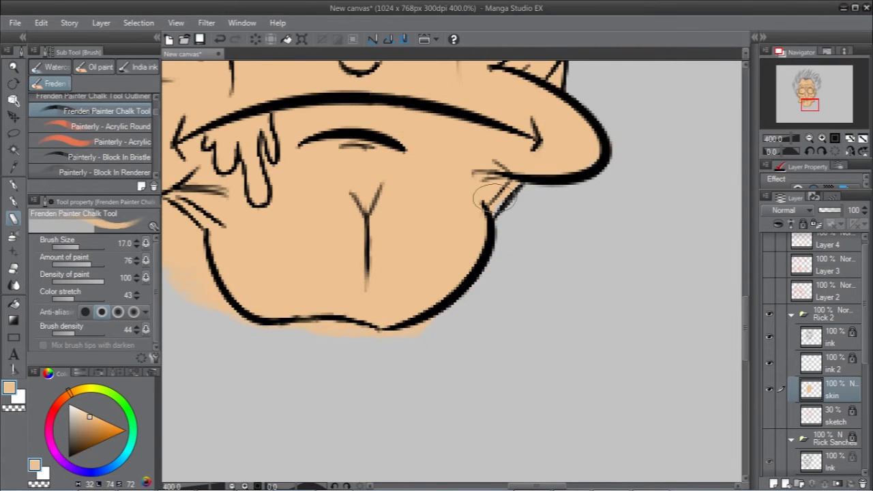
Set the brush size to 10 and erase the peach spilling past the chin, left lip, jaw and ear
key("[")
key("[")
key("[")
left_click_drag(398, 313, 659, 400)
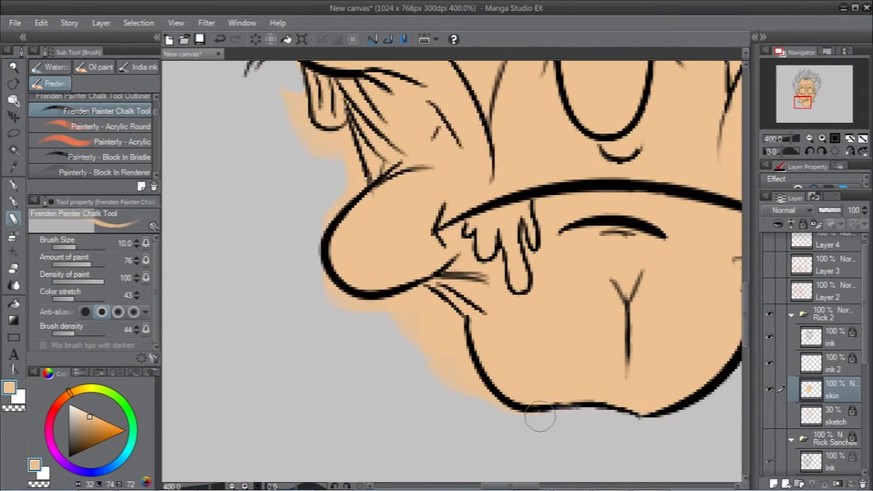
mouse_move(539, 417)
left_mouse_down()
mouse_move(555, 423)
mouse_move(384, 306)
mouse_move(337, 176)
mouse_move(314, 223)
left_mouse_up()
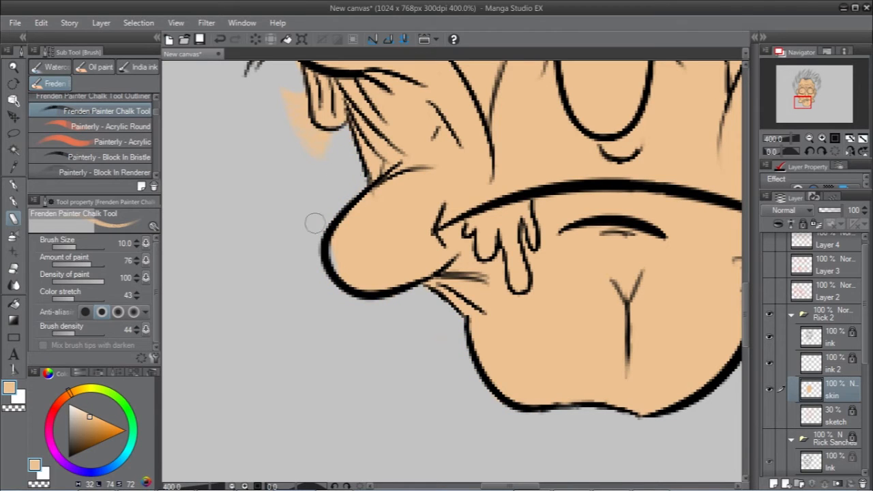
left_click_drag(439, 330, 562, 439)
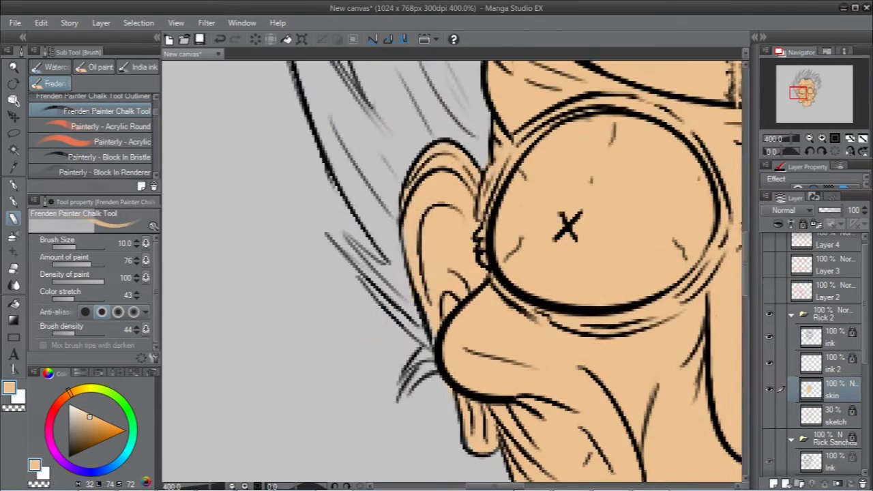
Erase the skin color inside the drool hanging from the mouth
scroll(332, 258, "down", 3)
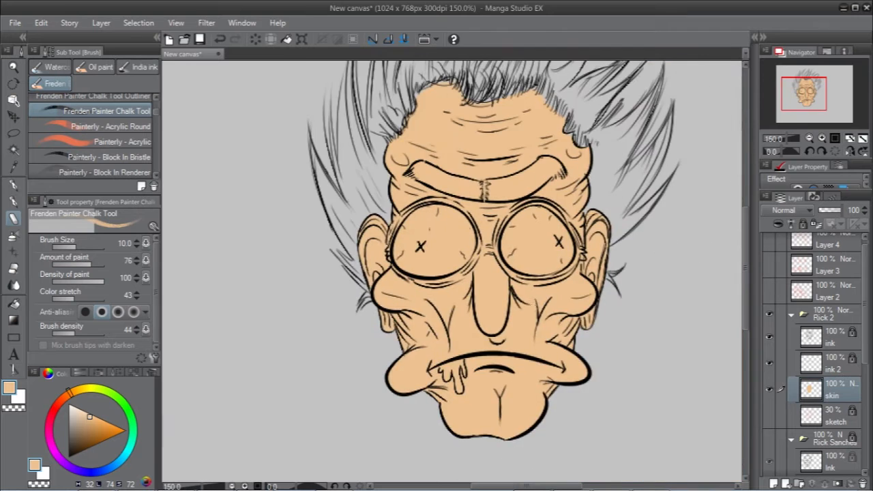
scroll(478, 437, "up", 3)
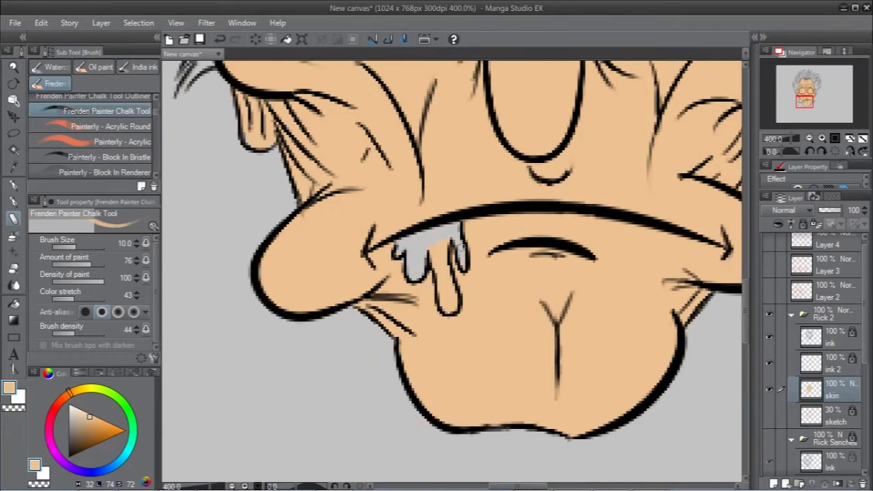
left_click_drag(591, 128, 494, 471)
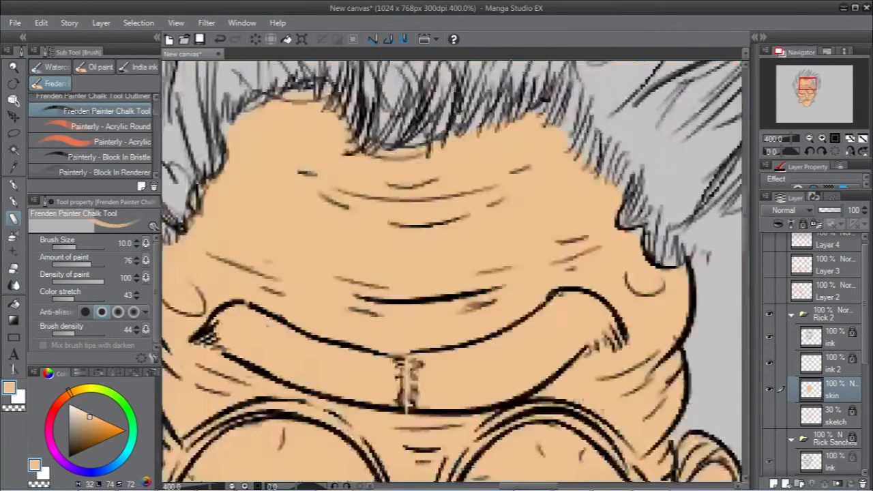
Erase the skin color inside both eyes up to their outlines
left_click_drag(341, 437, 421, 197)
left_click_drag(348, 292, 380, 253)
mouse_move(273, 330)
left_mouse_down()
mouse_move(392, 353)
mouse_move(360, 189)
left_mouse_up()
left_click_drag(626, 233, 672, 279)
mouse_move(672, 279)
left_mouse_down()
mouse_move(585, 254)
mouse_move(498, 214)
left_mouse_up()
left_click_drag(487, 283, 548, 226)
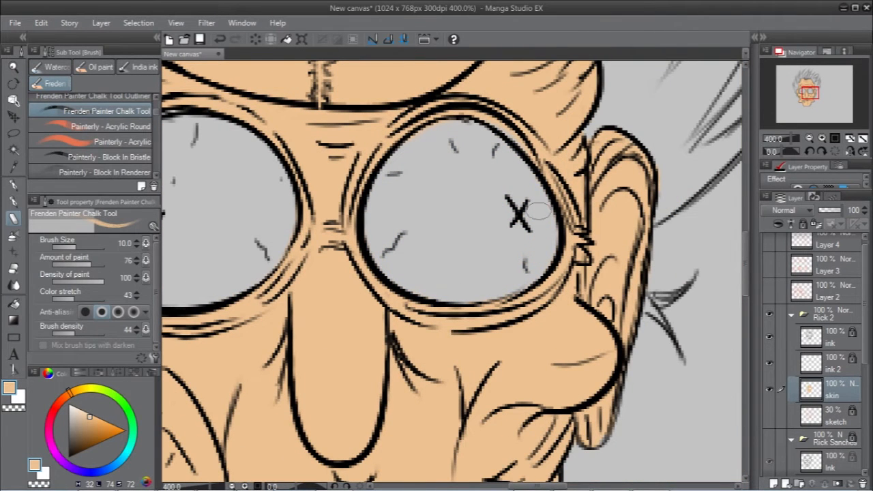
scroll(539, 212, "down", 3)
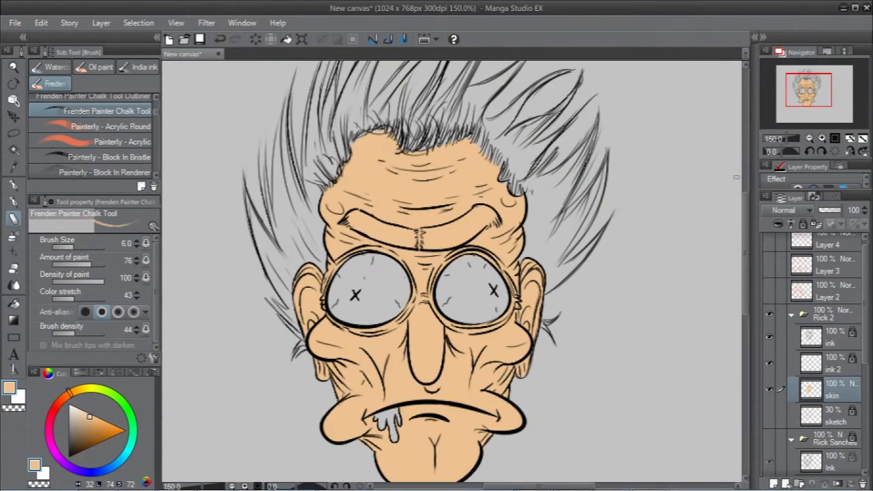
Erase the skin color inside both halves of the unibrow with the brush size at 6
scroll(389, 188, "up", 3)
left_click_drag(290, 259, 394, 311)
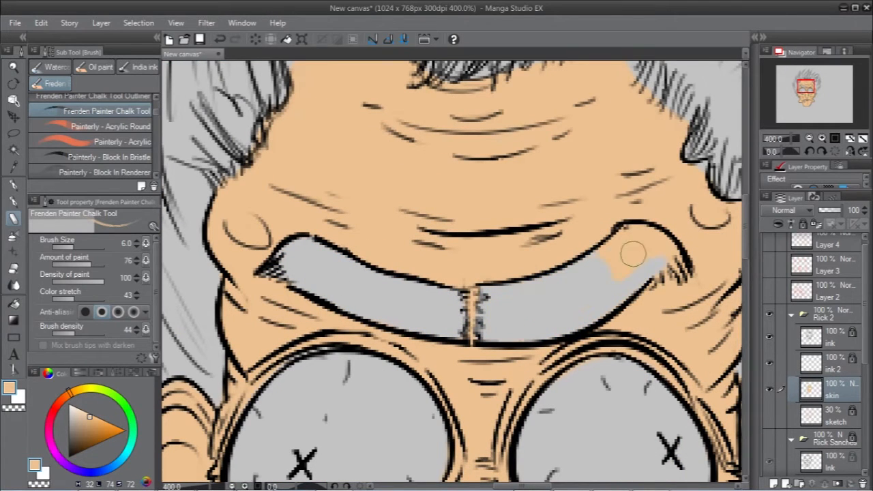
key("ctrl+minus")
key("ctrl+minus")
key("ctrl+minus")
key("ctrl+minus")
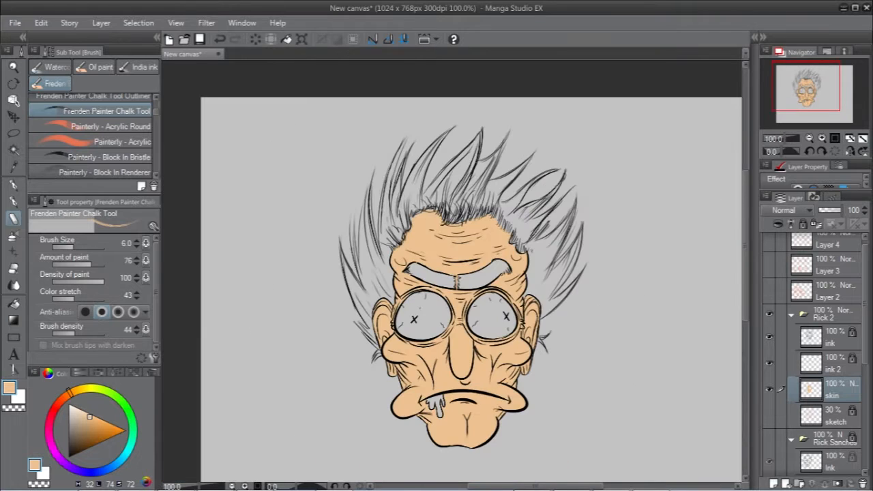
Add a new layer named hair above the skin layer and lock the skin layer
left_click(773, 484)
double_click(832, 396)
type("hair")
left_click(833, 416)
left_click(803, 223)
Select the hair layer and set the painting color to a fully saturated blue with hue 202
left_click(832, 390)
left_click(117, 464)
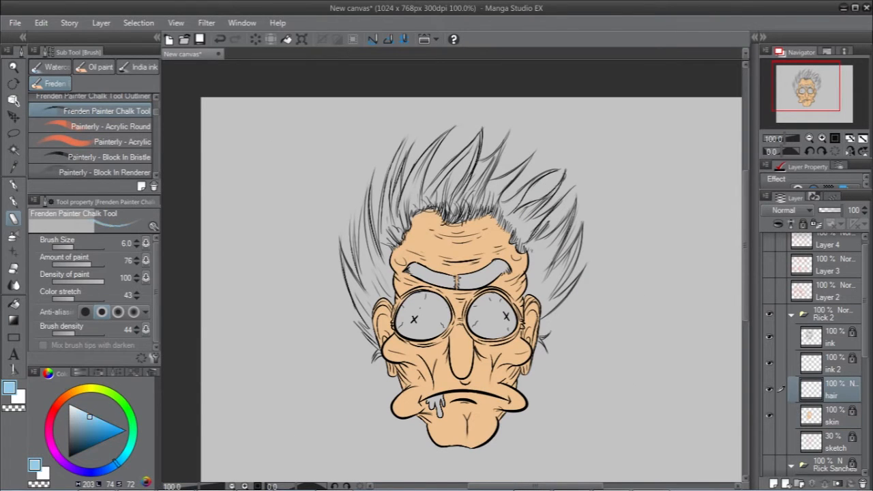
left_click(126, 430)
Roughly block in the whole mass of hair in blue with a brush size of 30
key("bracketleft")
key("bracketleft")
mouse_move(356, 285)
left_mouse_down()
mouse_move(372, 369)
mouse_move(389, 198)
mouse_move(437, 136)
mouse_move(553, 312)
mouse_move(559, 276)
left_mouse_up()
left_click_drag(380, 371, 383, 303)
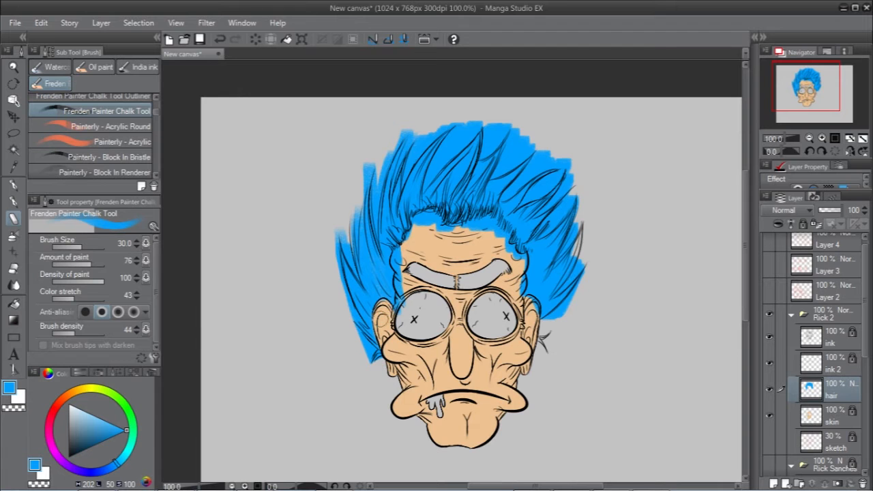
Erase the blue overlapping the skin beside the left eye and reduce the brush size to 6
scroll(380, 328, "up", 5)
left_click_drag(442, 244, 468, 185)
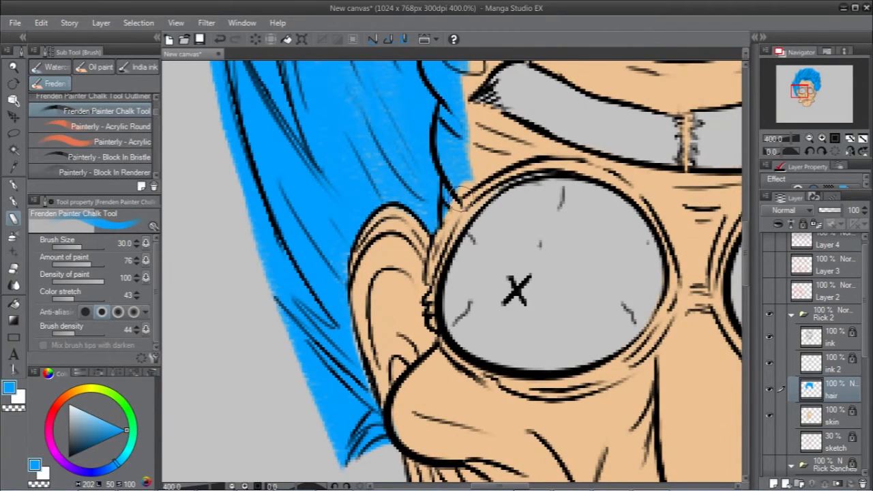
left_click_drag(449, 216, 469, 170)
mouse_move(447, 198)
left_mouse_down()
mouse_move(469, 285)
mouse_move(486, 273)
left_mouse_up()
key("bracketleft")
key("bracketleft")
key("bracketleft")
key("bracketleft")
key("bracketleft")
key("bracketleft")
key("bracketleft")
key("bracketleft")
key("bracketleft")
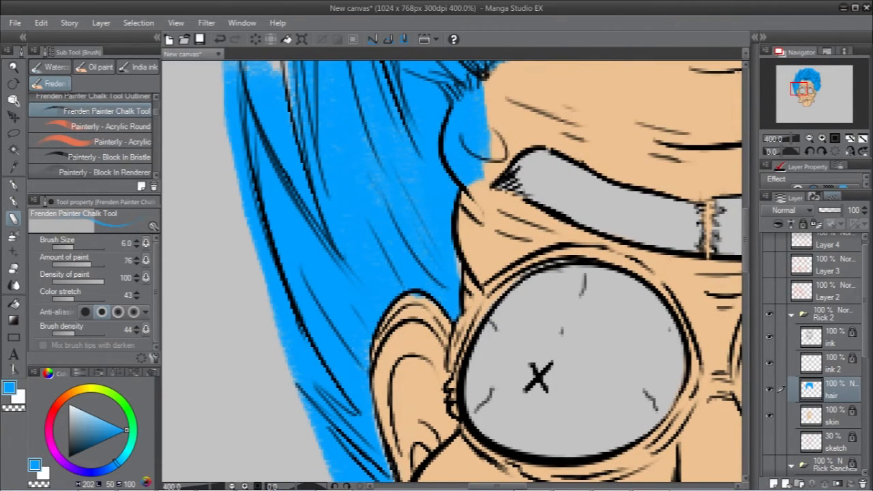
Clear all the blue paint from the hair layer
key("ctrl+minus")
key("ctrl+minus")
key("ctrl+minus")
key("ctrl+minus")
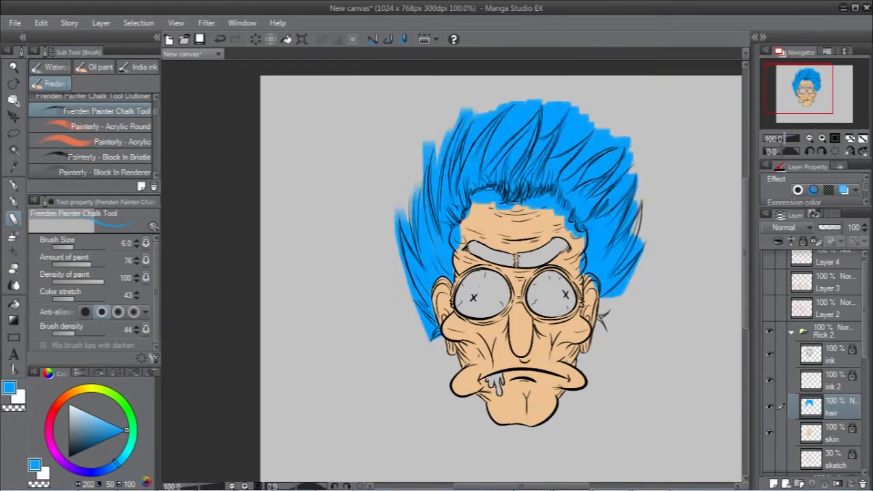
key("Delete")
Paint the small hair tufts beside and below the left ear blue with a brush size of 7
key("ctrl+plus")
key("ctrl+plus")
key("ctrl+plus")
key("ctrl+plus")
left_click_drag(382, 382, 447, 230)
key("bracketright")
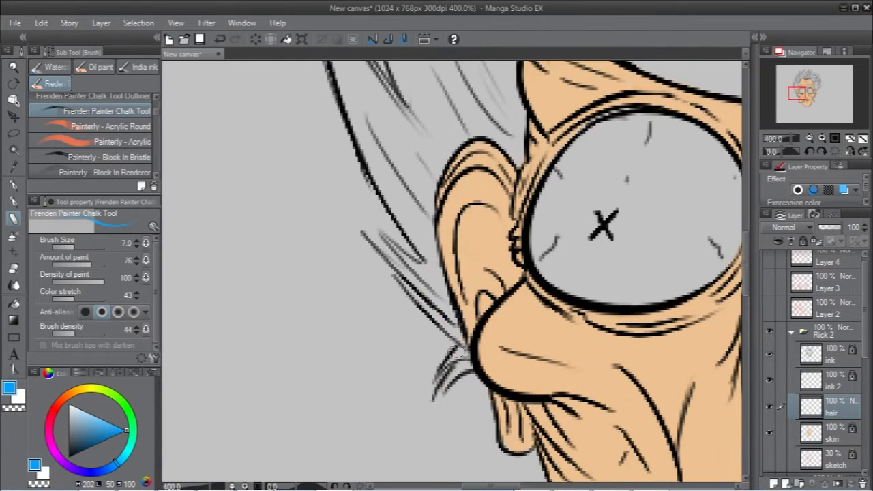
left_click_drag(466, 349, 440, 386)
left_click_drag(469, 363, 438, 398)
mouse_move(403, 281)
left_mouse_down()
mouse_move(463, 339)
mouse_move(429, 251)
left_mouse_up()
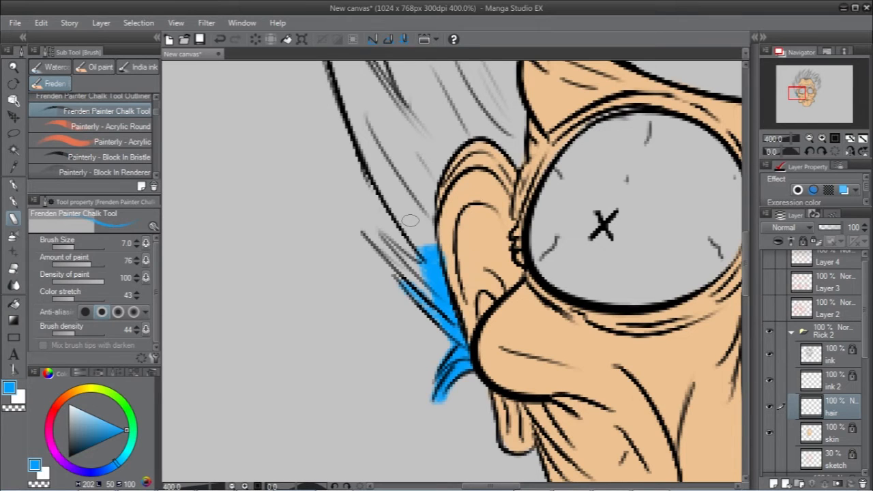
mouse_move(363, 234)
left_mouse_down()
mouse_move(418, 292)
mouse_move(413, 271)
left_mouse_up()
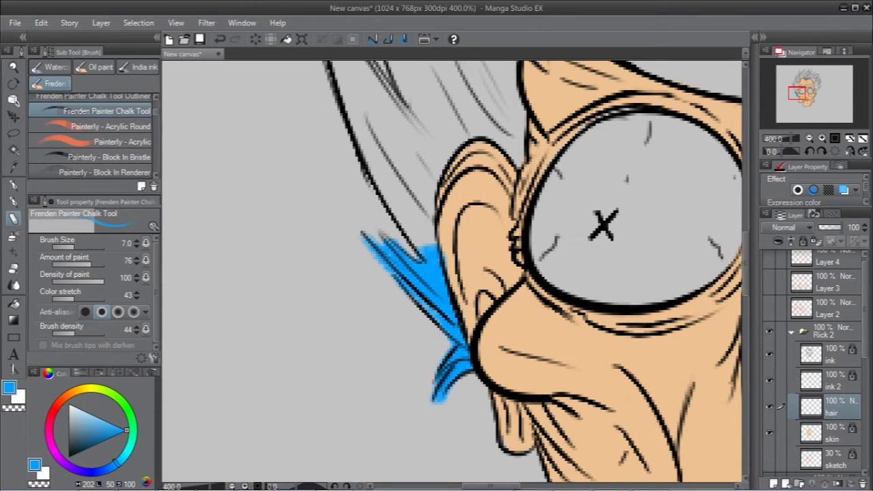
Clear the hair layer and repaint the tufts beside the left ear blue with a brush size of 10
key("Delete")
key("bracketright")
key("bracketright")
left_click_drag(375, 249, 436, 310)
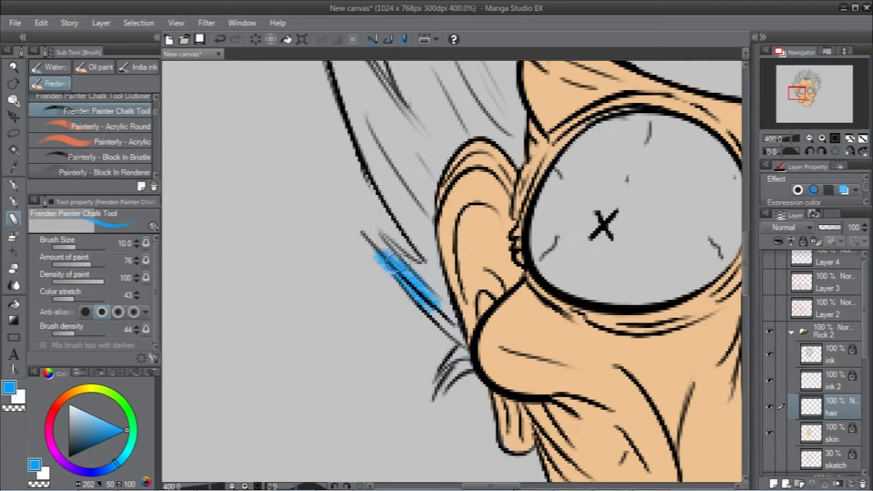
left_click_drag(399, 263, 469, 382)
mouse_move(426, 188)
left_mouse_down()
mouse_move(440, 292)
mouse_move(417, 149)
left_mouse_up()
left_click_drag(414, 225, 392, 252)
key("ctrl+z")
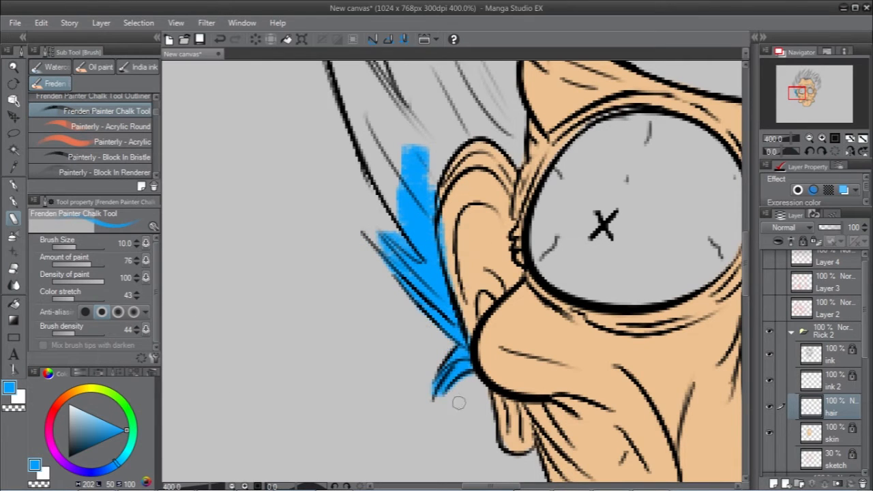
Paint the lowest outer hair spike above the left ear blue up toward its tip
left_click_drag(445, 215, 468, 300)
left_click_drag(471, 177, 535, 415)
left_click_drag(372, 178, 415, 313)
left_click_drag(382, 232, 485, 464)
left_click_drag(443, 348, 505, 423)
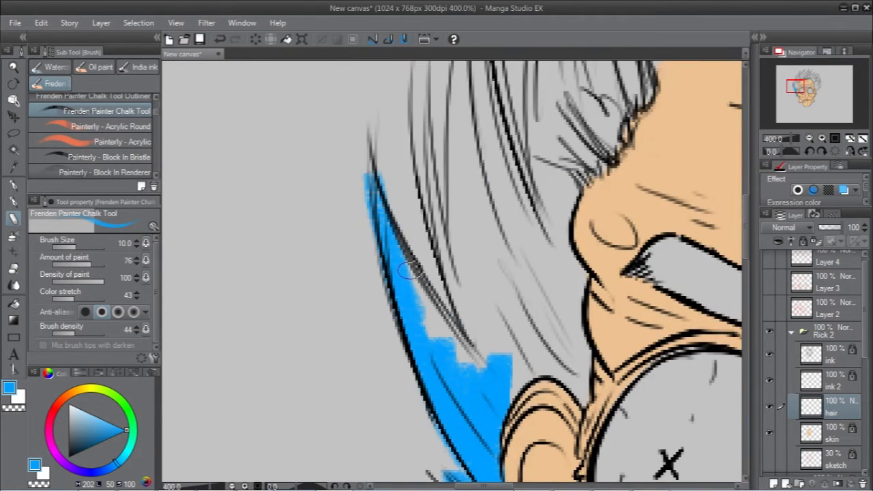
left_click_drag(414, 266, 484, 368)
Fill the wide hair area directly above the left ear with blue using a larger brush
key("bracketright")
key("bracketright")
key("bracketright")
key("bracketright")
key("bracketright")
key("bracketright")
left_click_drag(472, 112, 529, 396)
left_click_drag(539, 342, 580, 402)
Paint the outer spike's tip and the edges of the neighbouring left strands blue with a brush size of 6
key("bracketleft")
key("bracketleft")
key("bracketleft")
key("bracketleft")
key("bracketleft")
key("bracketleft")
key("bracketleft")
key("bracketleft")
key("bracketleft")
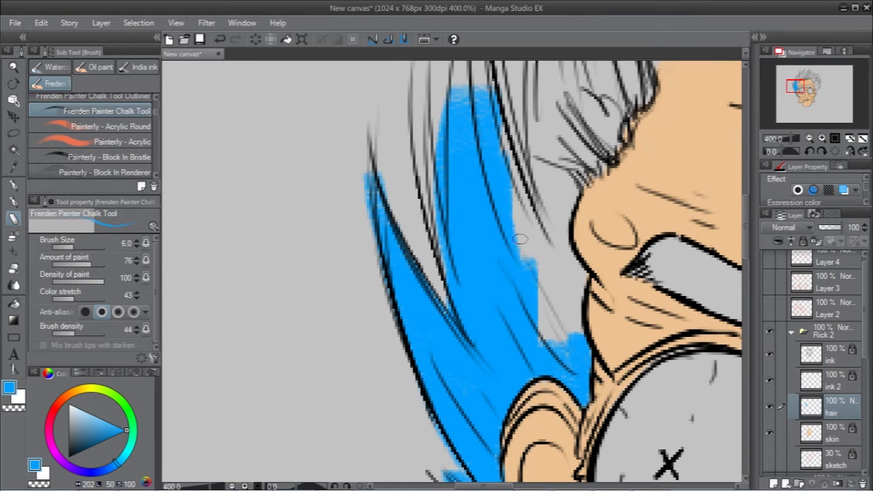
left_click_drag(372, 179, 372, 150)
left_click_drag(360, 210, 371, 145)
mouse_move(436, 437)
left_mouse_down()
mouse_move(437, 393)
mouse_move(501, 220)
left_mouse_up()
mouse_move(522, 291)
left_mouse_down()
mouse_move(504, 257)
mouse_move(499, 203)
left_mouse_up()
left_click_drag(513, 109, 401, 437)
Fill the broad left hair spike and the area beside the left temple with blue using a larger brush
key("bracketright")
key("bracketright")
key("bracketright")
key("bracketright")
key("bracketright")
key("bracketright")
key("bracketright")
key("bracketright")
key("bracketright")
key("bracketright")
left_click_drag(430, 172, 442, 88)
mouse_move(472, 294)
left_mouse_down()
mouse_move(520, 418)
mouse_move(513, 243)
left_mouse_up()
mouse_move(451, 111)
left_mouse_down()
mouse_move(469, 216)
mouse_move(398, 292)
left_mouse_up()
mouse_move(392, 198)
left_mouse_down()
mouse_move(380, 250)
mouse_move(403, 244)
left_mouse_up()
Paint the thin strand between the two outer left spikes blue with a brush size of 7
key("bracketleft")
key("bracketleft")
key("bracketleft")
key("bracketleft")
left_click_drag(384, 168, 351, 311)
mouse_move(409, 232)
left_mouse_down()
mouse_move(409, 184)
mouse_move(415, 403)
left_mouse_up()
left_click_drag(354, 290, 347, 350)
mouse_move(348, 389)
left_mouse_down()
mouse_move(392, 193)
mouse_move(364, 294)
left_mouse_up()
key("bracketleft")
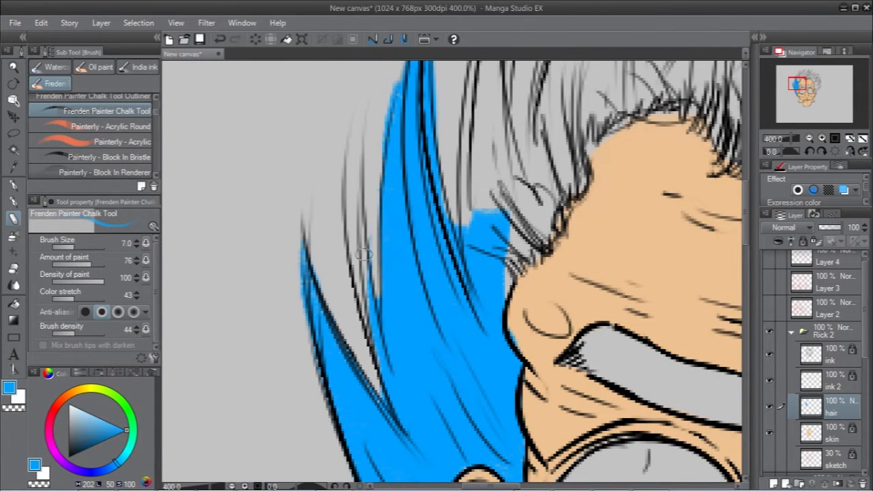
left_click_drag(362, 213, 371, 333)
Extend the blue fill upward from the left temple through the upper-left hair with a larger brush
key("bracketright")
key("bracketright")
key("bracketright")
key("bracketright")
key("bracketright")
left_click_drag(495, 256, 577, 146)
mouse_move(546, 137)
left_mouse_down()
mouse_move(375, 410)
mouse_move(437, 289)
left_mouse_up()
mouse_move(380, 247)
left_mouse_down()
mouse_move(369, 334)
mouse_move(390, 443)
left_mouse_up()
Paint the narrow upper-left hair spikes blue toward their tips with a smaller brush
key("bracketleft")
key("bracketleft")
key("bracketleft")
key("bracketleft")
mouse_move(482, 101)
left_mouse_down()
mouse_move(401, 230)
mouse_move(382, 395)
mouse_move(446, 290)
left_mouse_up()
key("bracketleft")
left_click_drag(484, 165, 437, 281)
mouse_move(480, 174)
left_mouse_down()
mouse_move(505, 131)
mouse_move(423, 358)
left_mouse_up()
mouse_move(545, 239)
left_mouse_down()
mouse_move(418, 196)
mouse_move(372, 306)
left_mouse_up()
Fill the large curved upper-left spike and the hair below it with blue using a brush size of 17
key("bracketright")
key("bracketright")
key("bracketright")
key("bracketright")
key("bracketright")
mouse_move(473, 140)
left_mouse_down()
mouse_move(358, 316)
mouse_move(376, 217)
left_mouse_up()
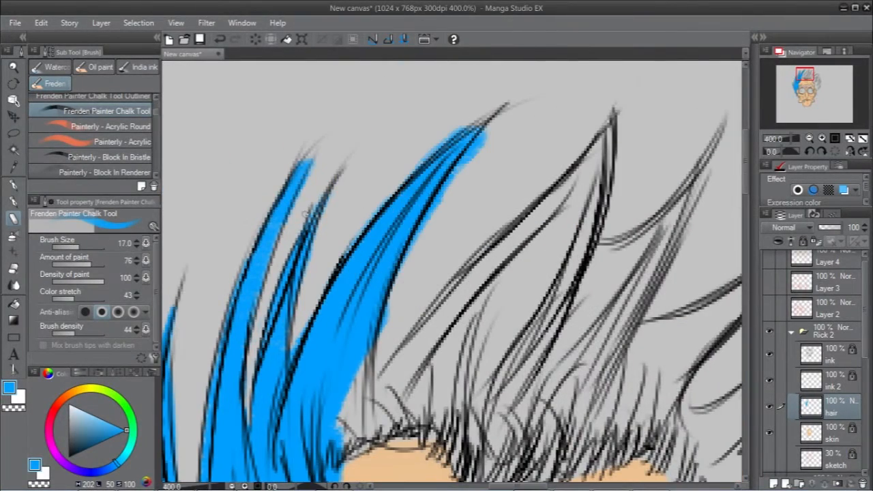
left_click_drag(396, 389, 504, 170)
left_click_drag(454, 249, 438, 280)
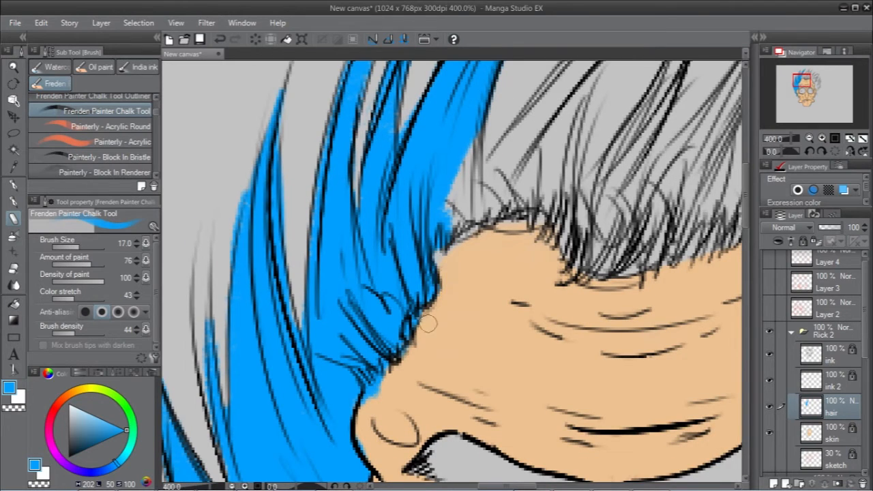
Refine the blue along the left hairline and left strands with a brush size of 8
left_click_drag(386, 369, 369, 397)
left_click_drag(640, 369, 727, 152)
key("bracketleft")
key("bracketleft")
key("bracketleft")
key("bracketleft")
mouse_move(398, 361)
left_mouse_down()
mouse_move(457, 383)
mouse_move(454, 247)
left_mouse_up()
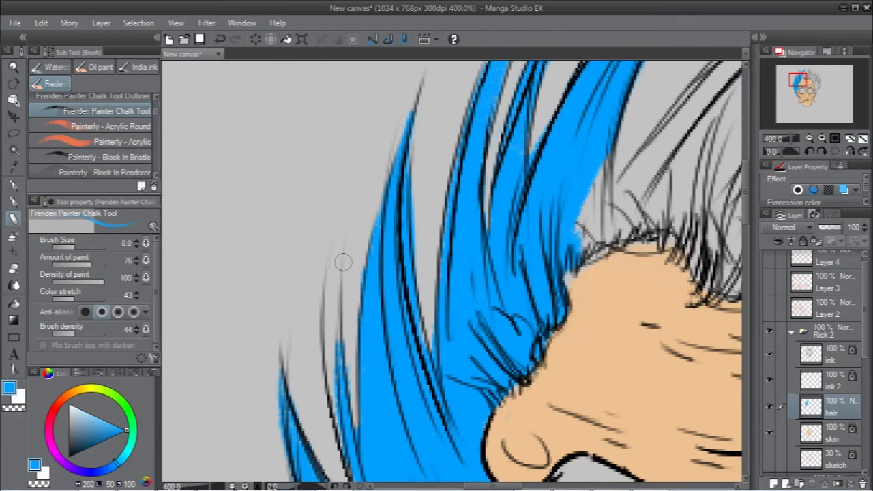
left_click_drag(580, 239, 418, 273)
Fill the hair above the middle of the forehead with blue using a brush size of 25
key("bracketright")
key("bracketright")
key("bracketright")
key("bracketright")
key("bracketright")
key("bracketright")
key("bracketright")
key("bracketright")
mouse_move(389, 293)
left_mouse_down()
mouse_move(436, 205)
mouse_move(614, 307)
left_mouse_up()
left_click_drag(614, 232, 587, 102)
left_click_drag(579, 137, 449, 312)
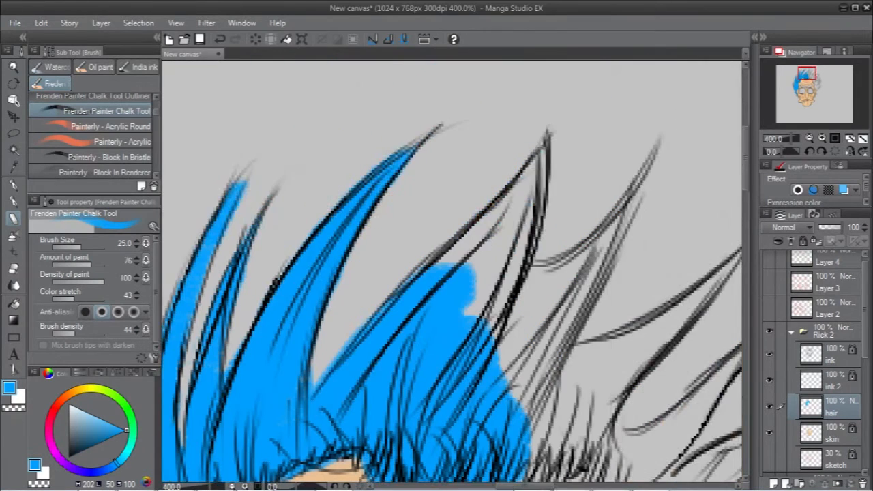
Paint the central and upper-right hair spikes blue out to their tips, using a brush size of 10 for the narrow parts
left_click_drag(540, 161, 491, 328)
key("bracketleft")
key("bracketleft")
key("bracketleft")
mouse_move(566, 260)
left_mouse_down()
mouse_move(655, 164)
mouse_move(652, 147)
left_mouse_up()
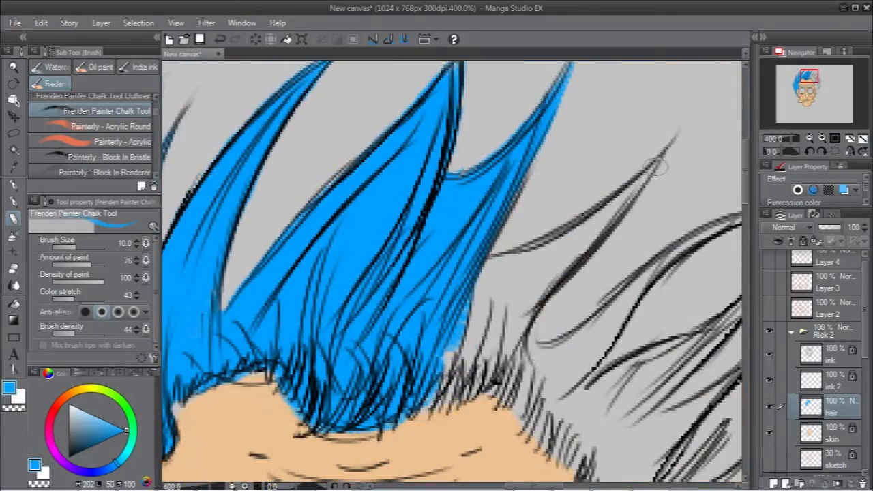
left_click_drag(658, 164, 525, 307)
mouse_move(477, 396)
left_mouse_down()
mouse_move(480, 295)
mouse_move(523, 239)
left_mouse_up()
Fill the hair along the right side of the forehead with blue using a brush size of 25
key("bracketright")
key("bracketright")
key("bracketright")
key("bracketright")
key("bracketright")
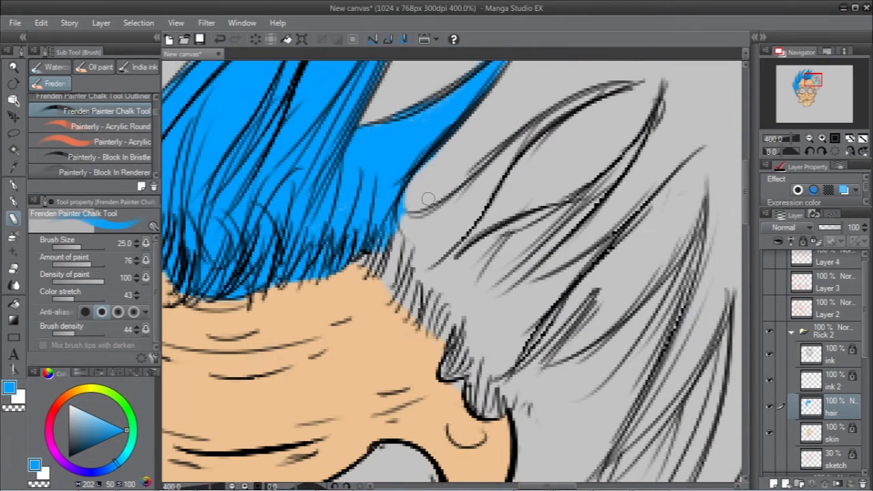
mouse_move(408, 232)
left_mouse_down()
mouse_move(483, 353)
mouse_move(524, 393)
left_mouse_up()
Paint the spikes on the right side of the hair blue with a smaller brush, ending at size 12
key("bracketleft")
key("bracketleft")
key("bracketleft")
key("bracketleft")
key("bracketleft")
key("bracketleft")
left_click_drag(624, 87, 451, 204)
key("bracketright")
key("bracketright")
mouse_move(542, 231)
left_mouse_down()
mouse_move(491, 250)
mouse_move(617, 171)
mouse_move(546, 293)
mouse_move(536, 341)
left_mouse_up()
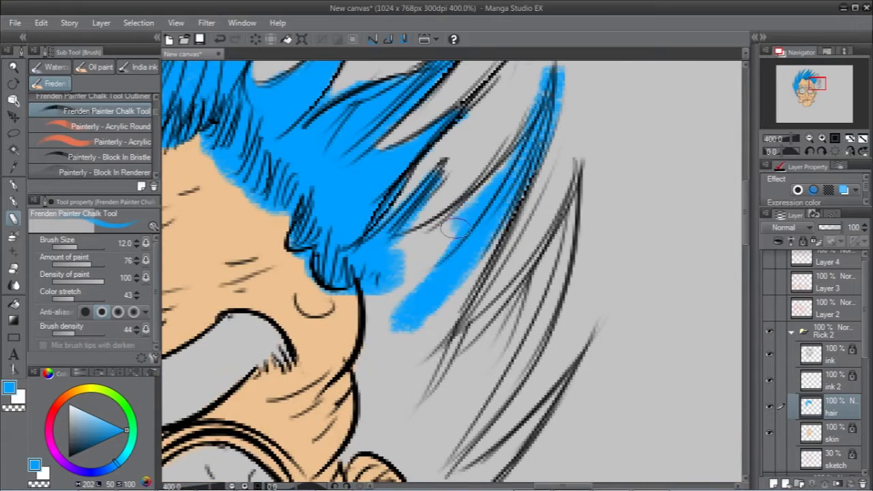
left_click_drag(402, 293, 423, 328)
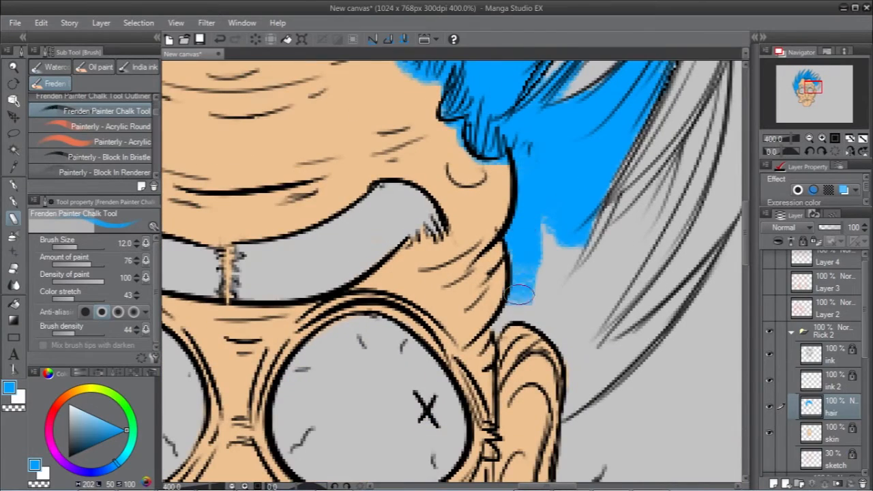
Paint the remaining right hair down to the right ear blue and clear the excess between its outer spikes
mouse_move(505, 273)
left_mouse_down()
mouse_move(546, 297)
mouse_move(584, 225)
left_mouse_up()
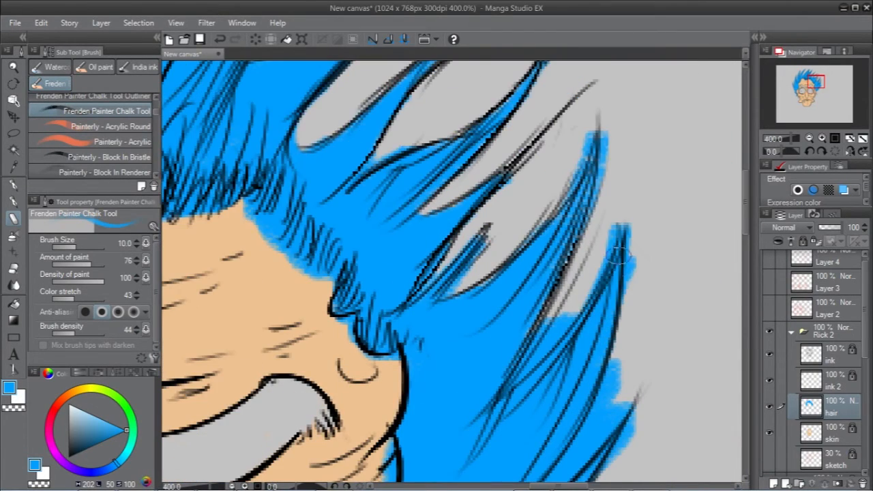
left_click_drag(573, 119, 380, 152)
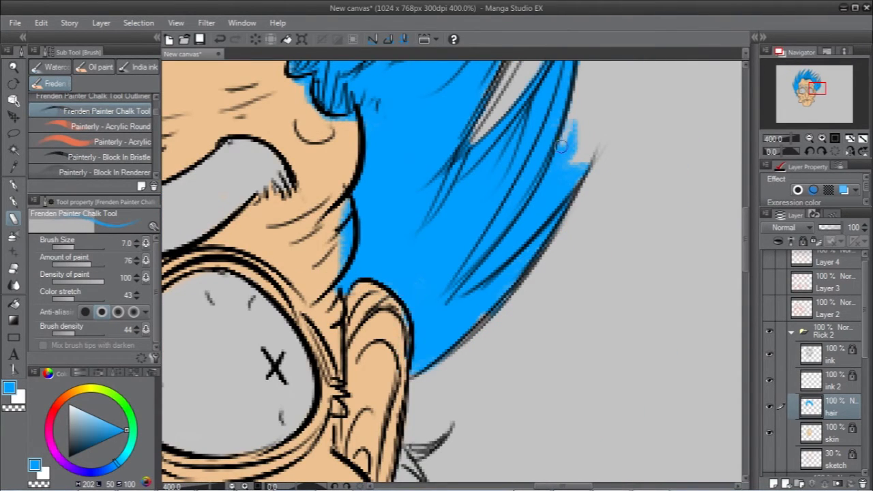
mouse_move(561, 146)
left_mouse_down()
mouse_move(472, 278)
mouse_move(570, 183)
mouse_move(563, 182)
mouse_move(563, 270)
left_mouse_up()
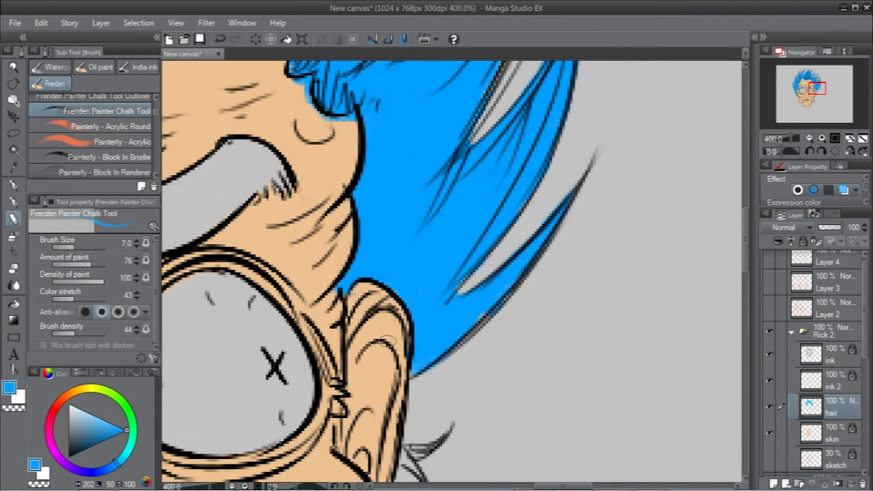
Clean up the blue overlapping the skin along the right hairline with a brush size of 7
left_click_drag(475, 324, 727, 468)
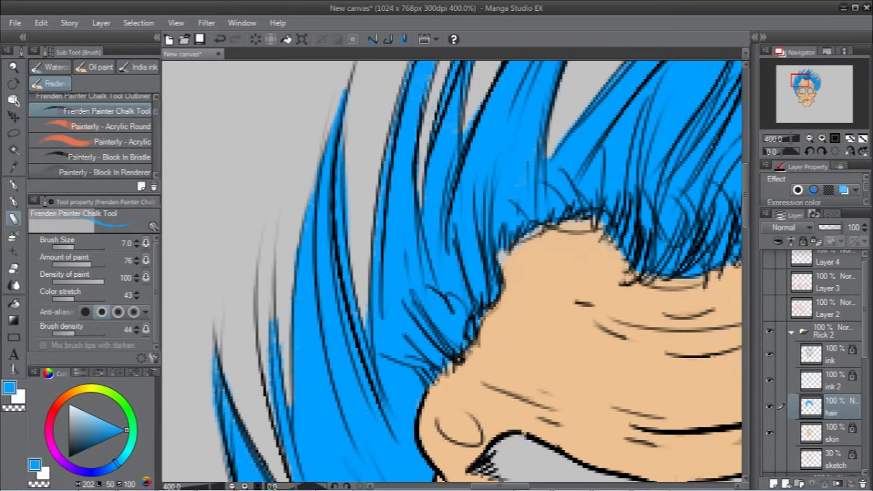
left_click_drag(665, 193, 140, 65)
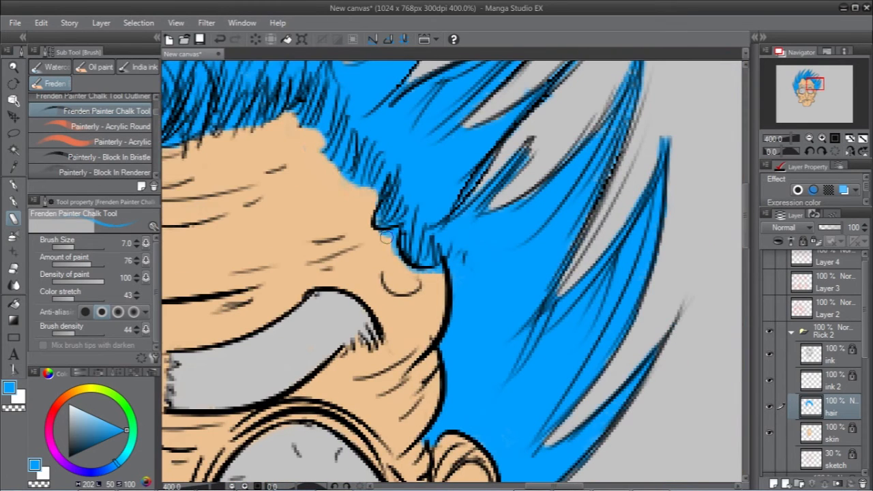
left_click_drag(418, 437, 529, 268)
left_click(809, 139)
left_click(810, 138)
left_click(809, 139)
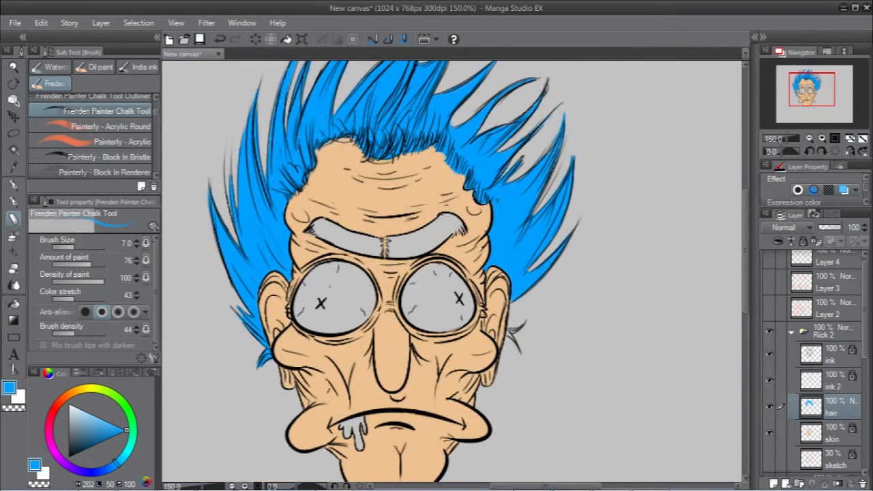
Sample the hair's blue and paint the whole eyebrow on the hair layer with a brush size of 15
left_click(832, 434)
left_click(318, 165, "alt")
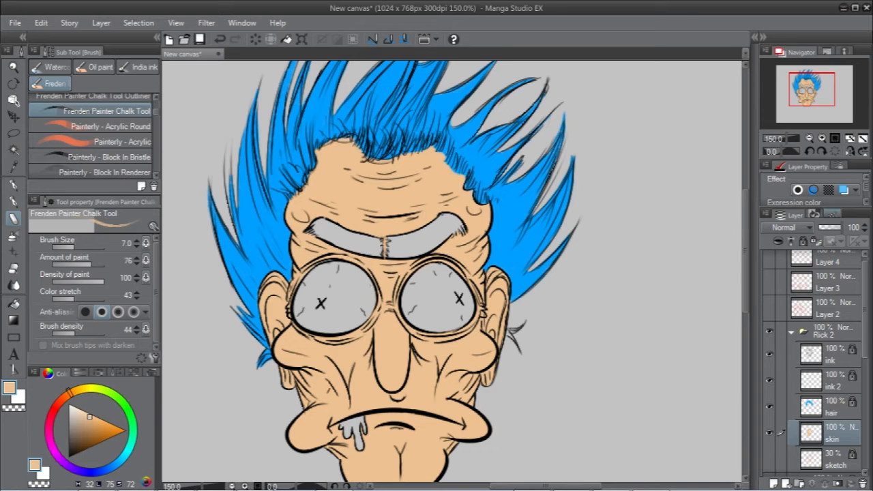
left_click(832, 407)
left_click(513, 212, "alt")
scroll(273, 253, "up", 3)
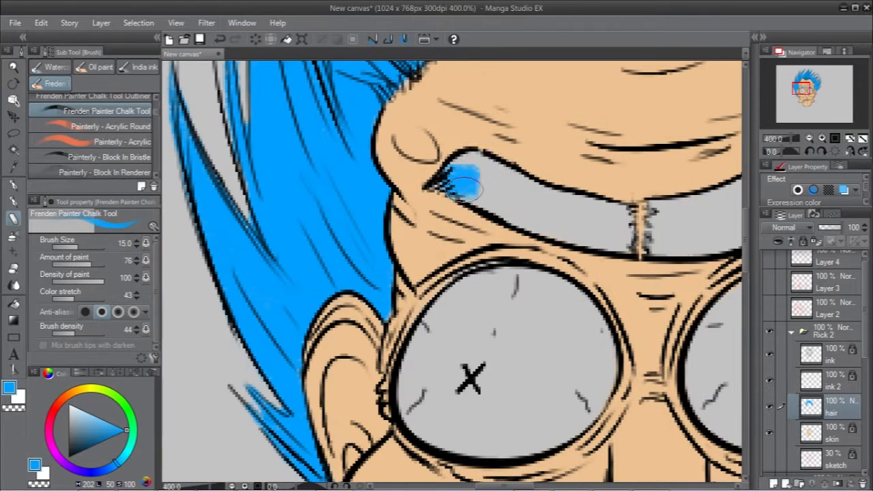
left_click_drag(410, 204, 642, 249)
left_click_drag(477, 205, 263, 185)
left_click_drag(423, 246, 607, 177)
left_click_drag(491, 204, 641, 151)
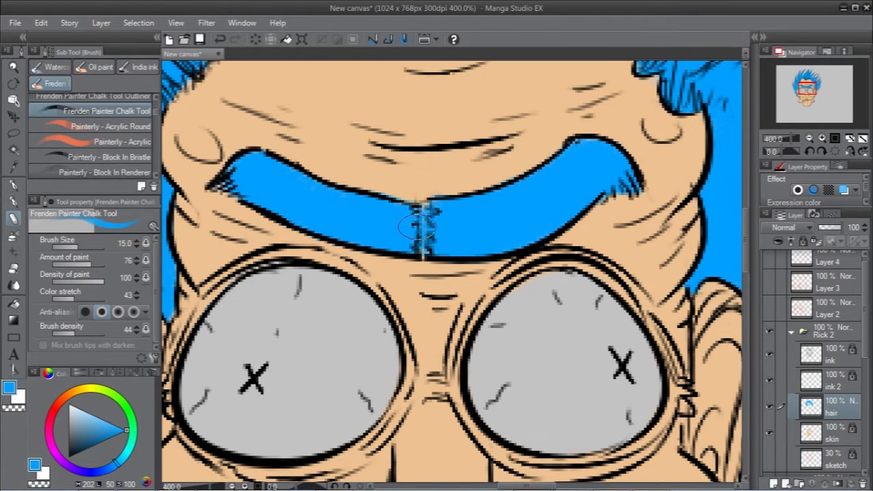
Paint the small hair tufts beside the right ear blue with a brush size of 6
scroll(426, 167, "down", 5)
scroll(710, 235, "up", 4)
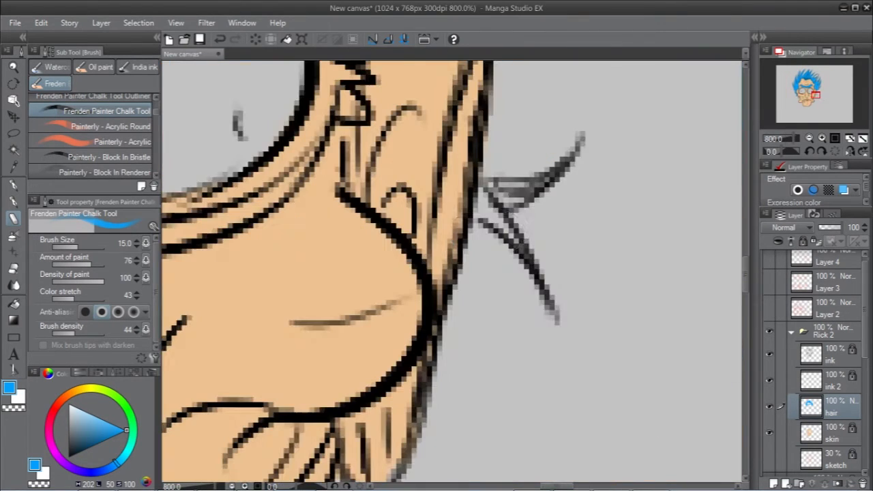
key("bracketleft")
key("bracketleft")
key("bracketleft")
key("bracketleft")
key("bracketleft")
mouse_move(478, 188)
left_mouse_down()
mouse_move(555, 317)
mouse_move(585, 140)
left_mouse_up()
mouse_move(483, 239)
left_mouse_down()
mouse_move(550, 271)
mouse_move(549, 144)
left_mouse_up()
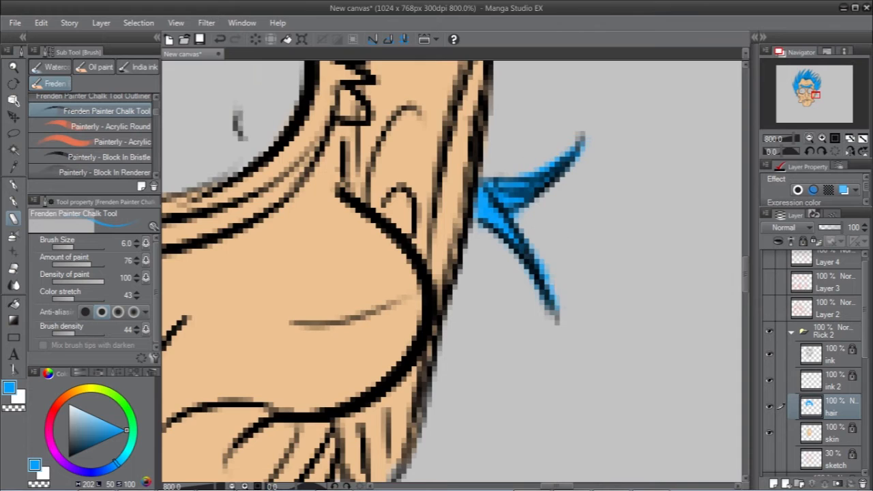
Add a new layer named eyes above the hair layer
key("ctrl+alt+0")
key("ctrl+shift+n")
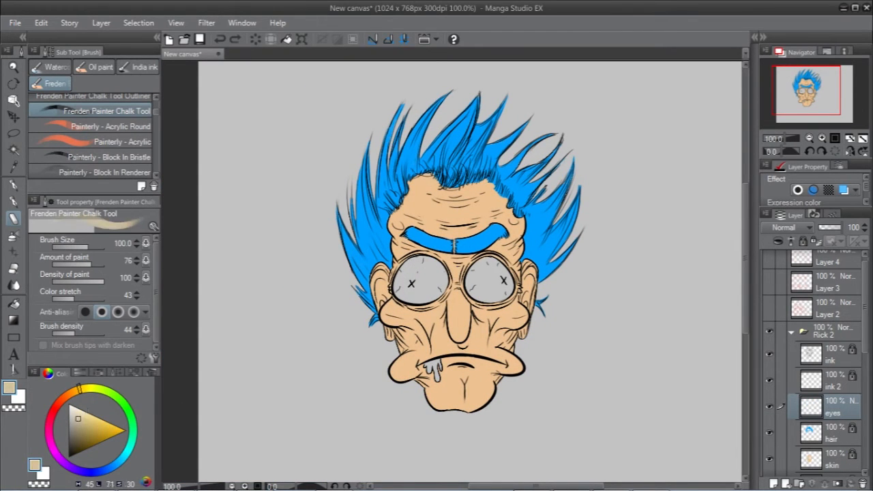
Paint the left eyeball pale cream on the eyes layer with a brush size of 15
left_click_drag(403, 273, 430, 286)
key("ctrl+plus")
key("bracketleft")
key("bracketleft")
key("bracketleft")
key("bracketleft")
key("bracketleft")
key("bracketleft")
key("bracketleft")
mouse_move(340, 298)
left_mouse_down()
mouse_move(426, 307)
mouse_move(370, 255)
mouse_move(431, 267)
left_mouse_up()
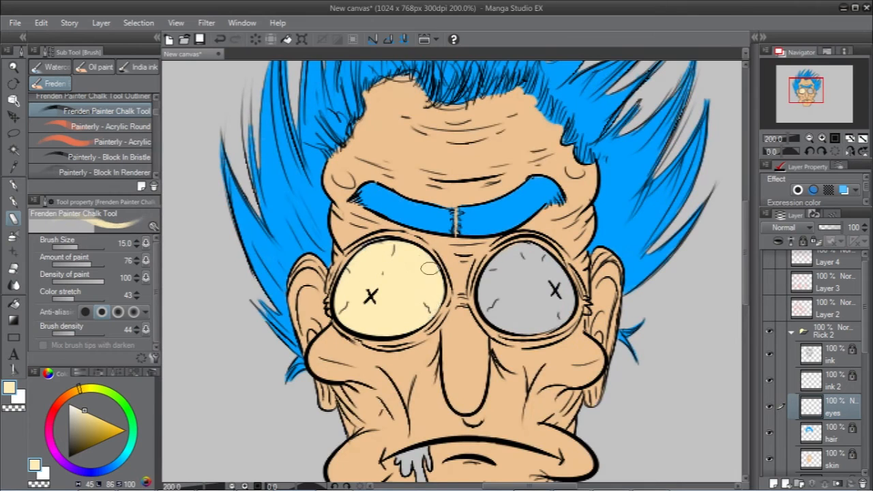
Fill the right eyeball with the same pale cream, using a larger brush inside and a smaller one along its edge
key("bracketright")
key("bracketright")
key("bracketright")
key("bracketright")
key("bracketright")
left_click_drag(505, 280, 525, 313)
key("bracketleft")
key("bracketleft")
key("bracketleft")
key("bracketleft")
key("bracketleft")
left_click_drag(525, 255, 514, 327)
Fill the remaining gaps along the rims of both eyeballs with cream using brush sizes 12 and 5
key("ctrl+plus")
key("ctrl+plus")
left_click_drag(273, 273, 619, 235)
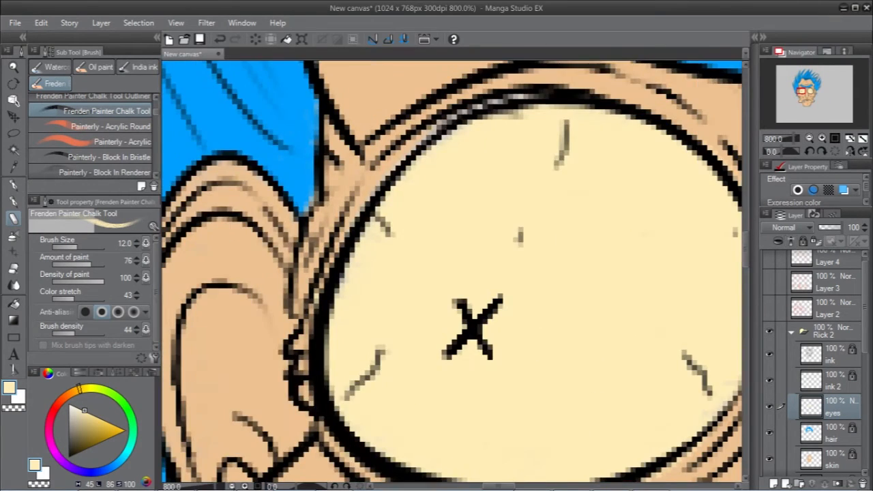
left_click_drag(511, 102, 436, 140)
key("bracketleft")
key("bracketleft")
key("bracketleft")
key("bracketleft")
key("bracketleft")
left_click_drag(545, 341, 370, 211)
left_click_drag(655, 170, 220, 340)
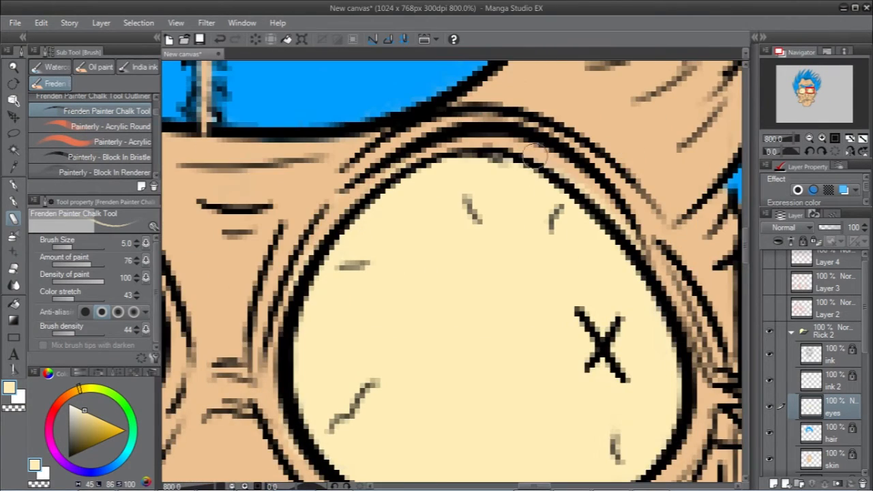
key("ctrl+minus")
key("ctrl+minus")
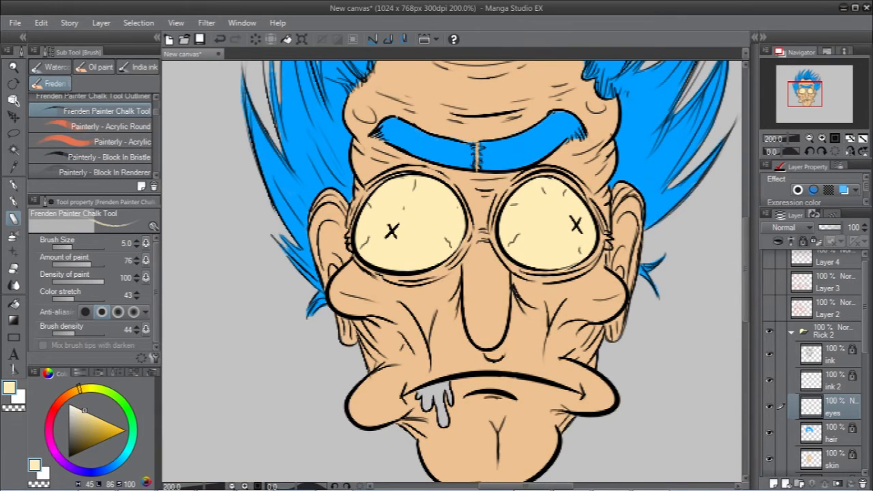
Add a layer named goo above the eyes layer and paint the drool at the mouth light green
key("ctrl+shift+n")
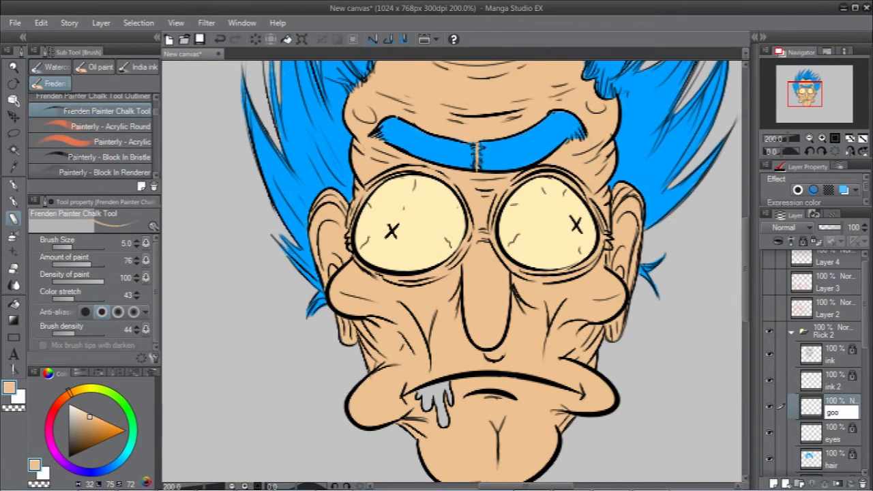
left_click(126, 408)
key("ctrl+plus")
key("ctrl+plus")
left_click_drag(437, 471, 435, 75)
mouse_move(339, 239)
left_mouse_down()
mouse_move(355, 283)
mouse_move(426, 206)
mouse_move(420, 200)
mouse_move(410, 233)
mouse_move(348, 300)
left_mouse_up()
key("ctrl+alt+0")
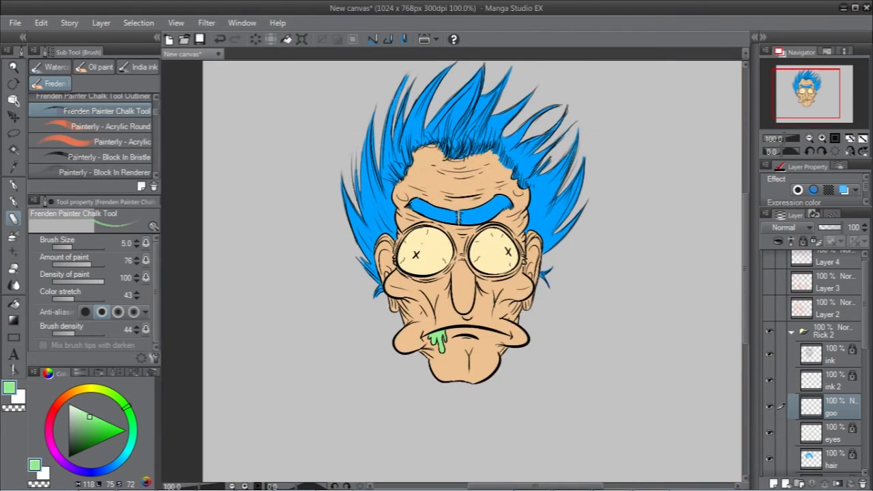
Lock the goo layer and unlock the skin layer for editing
left_click(804, 242)
scroll(825, 368, "down", 4)
scroll(825, 369, "up", 1)
left_click(832, 408)
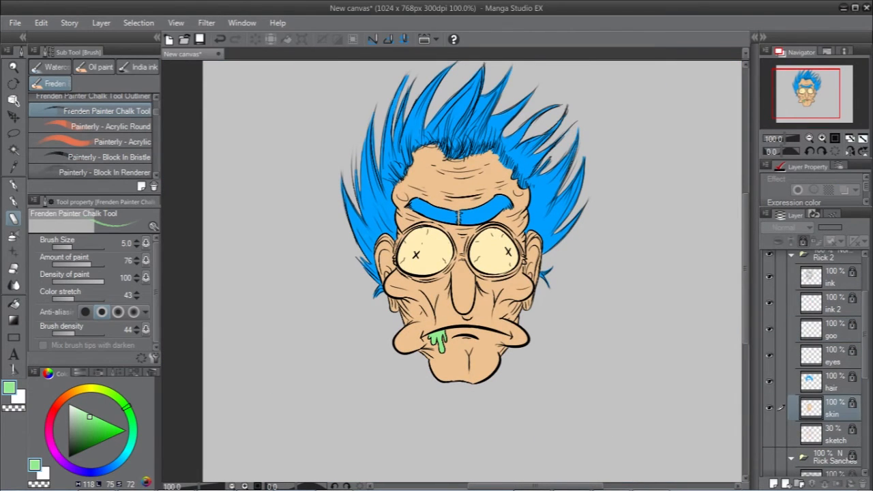
left_click(803, 241)
key("w")
left_click(464, 181)
key("ctrl+d")
Create a selection from the skin layer and add a new layer named Skin Darks above it
right_click(832, 409)
right_click(812, 407)
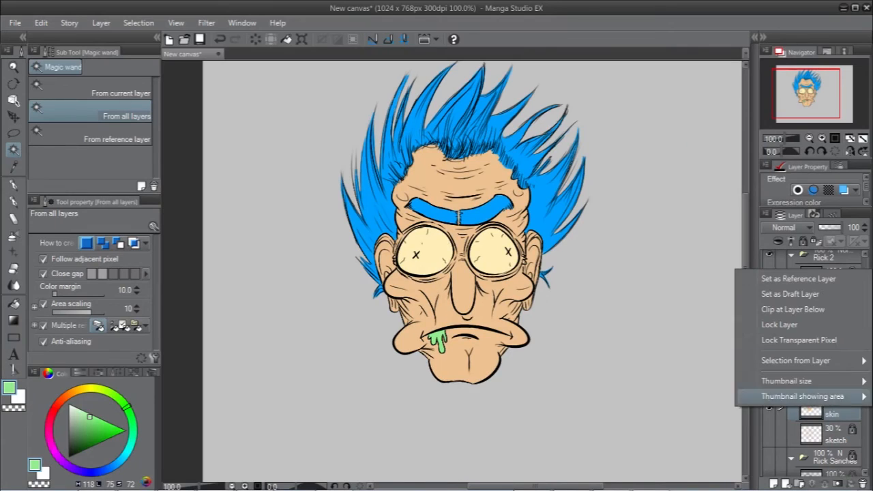
mouse_move(784, 359)
left_click(658, 361)
left_click(773, 484)
double_click(834, 414)
type("Skin Darks")
key("Return")
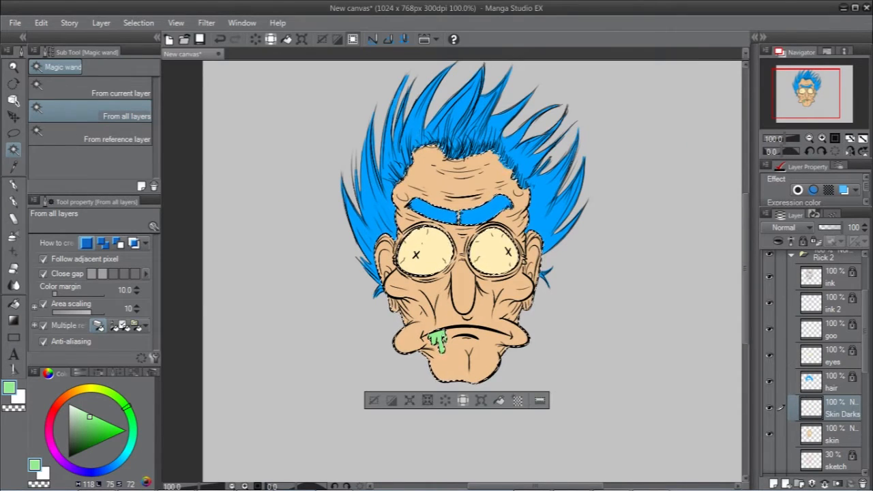
Pick a darker muted orange and switch to the Concept Textured Round brush
left_click_drag(78, 390, 65, 395)
left_click(101, 429)
key("p")
key("b")
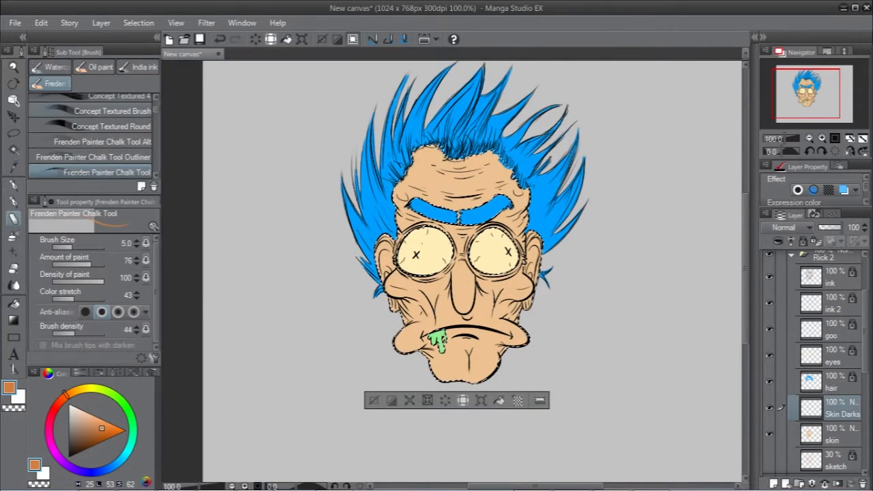
left_click(112, 111)
left_click(111, 126)
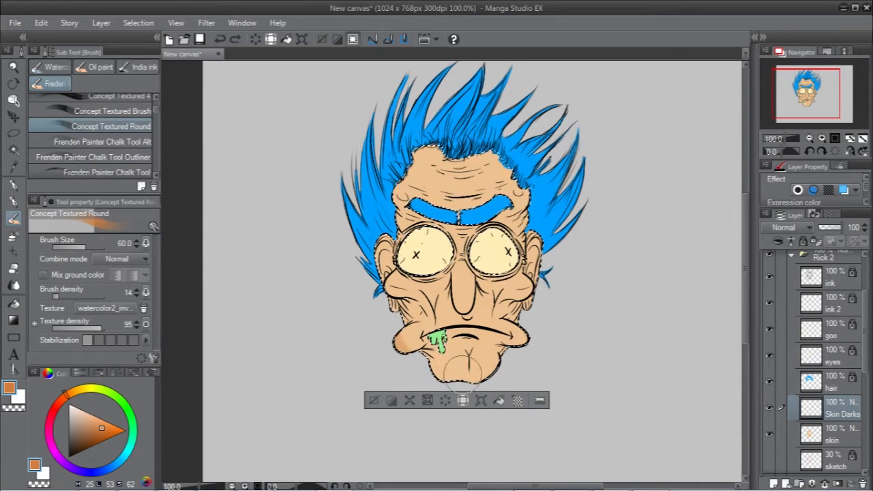
Shade the outer ends of both jowls softly with a brush density of 3 and a size of 100
left_click(52, 297)
left_click(88, 247)
left_click_drag(382, 327, 392, 335)
left_click_drag(535, 331, 541, 347)
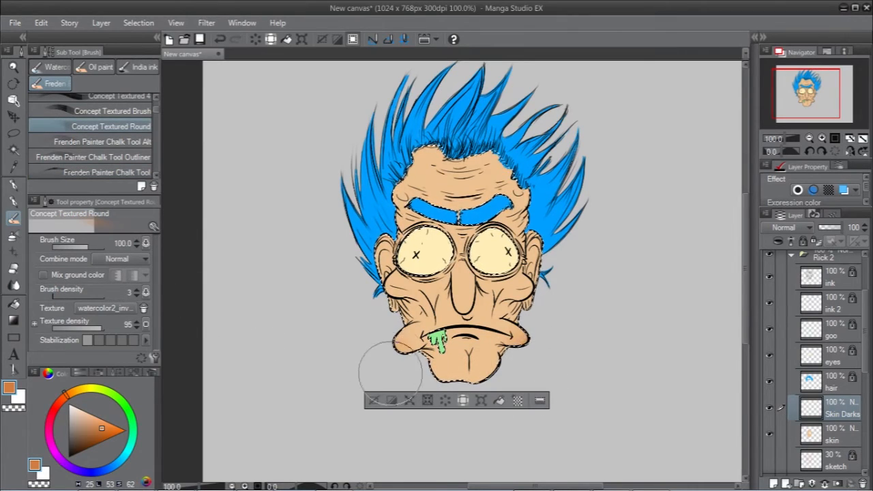
left_click_drag(390, 370, 371, 324)
Try to shade the lower edge of the chin with a brush size of 40
key("bracketleft")
key("bracketleft")
key("bracketleft")
key("bracketleft")
key("bracketleft")
key("ctrl+plus")
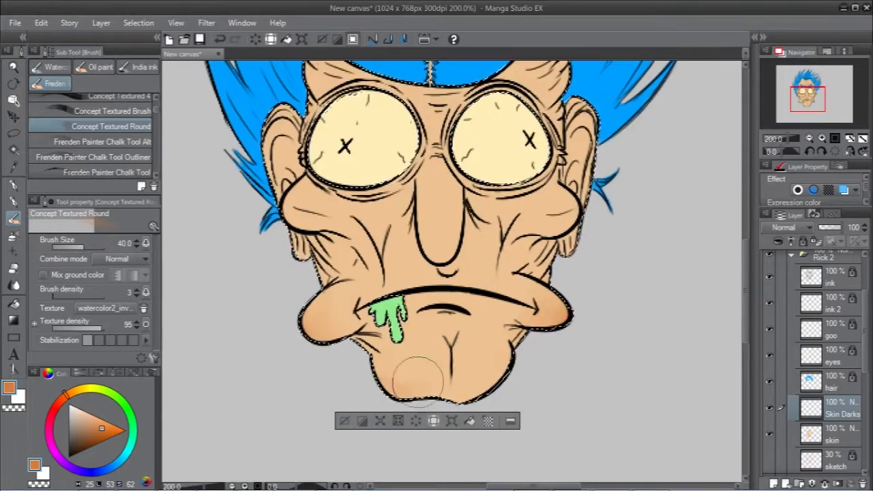
left_click_drag(417, 380, 392, 386)
left_click_drag(500, 380, 467, 390)
key("bracketright")
key("ctrl+z")
key("ctrl+z")
key("ctrl+z")
key("ctrl+z")
key("ctrl+z")
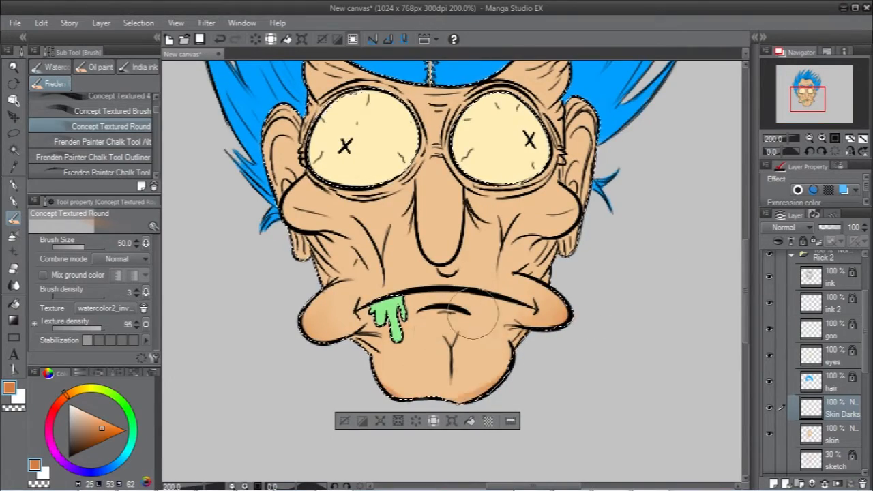
Deepen the orange shading on the outer edges of both jowls with an enlarged brush
key("bracketright")
key("bracketright")
key("bracketright")
key("bracketright")
key("bracketright")
left_click_drag(286, 360, 268, 351)
left_click_drag(629, 320, 614, 333)
Shade both sides of the chin below the mouth corners with a brush size of 40
key("bracketleft")
key("bracketleft")
key("bracketleft")
key("bracketleft")
key("bracketleft")
key("bracketleft")
left_click_drag(510, 338, 498, 351)
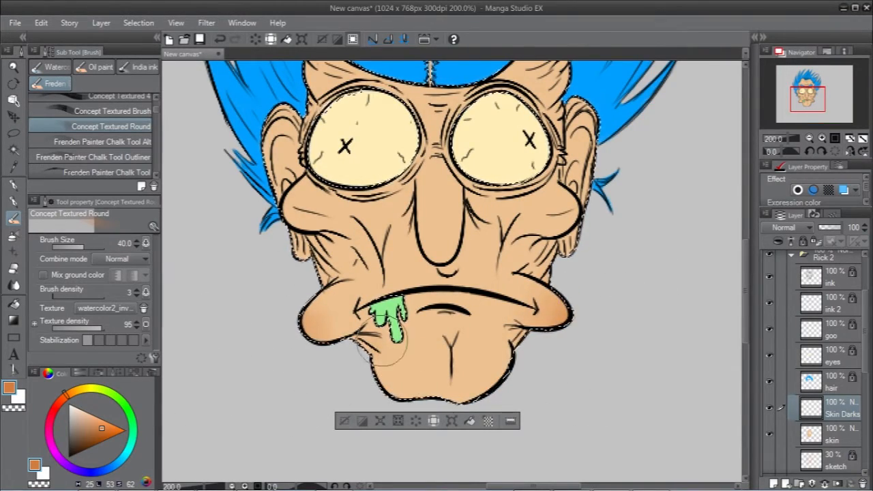
left_click_drag(391, 353, 379, 343)
Shade the hollows of both cheeks and the area around the nose, reducing the brush size to 15
left_click_drag(322, 259, 332, 254)
left_click_drag(579, 263, 561, 251)
key("bracketleft")
key("bracketleft")
key("bracketleft")
key("bracketleft")
key("bracketleft")
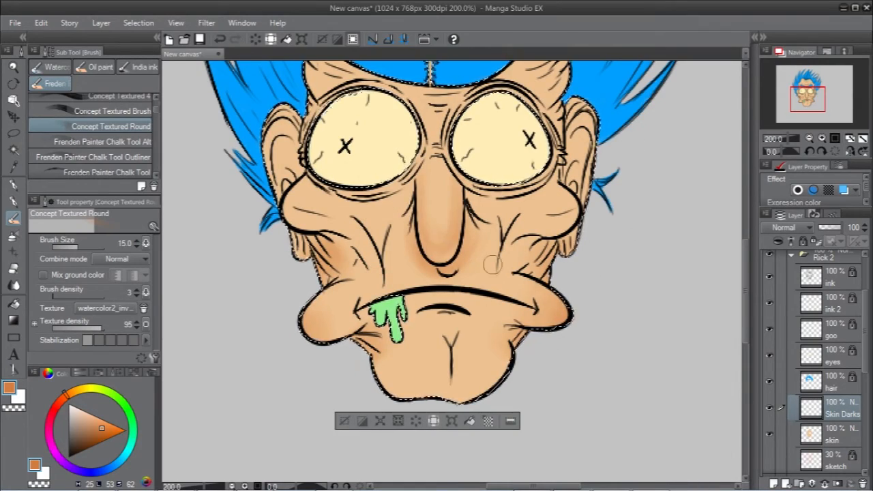
Shade the ears, face wrinkles and eye sockets with small brush sizes between 17 and 7
left_click_drag(491, 263, 502, 330)
key("bracketleft")
key("bracketleft")
key("bracketright")
key("bracketright")
key("bracketright")
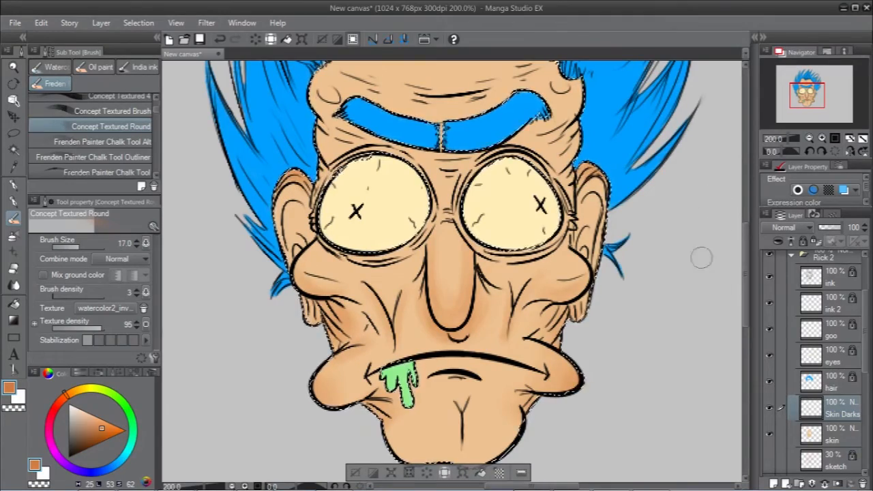
key("bracketleft")
key("bracketleft")
key("bracketleft")
key("bracketleft")
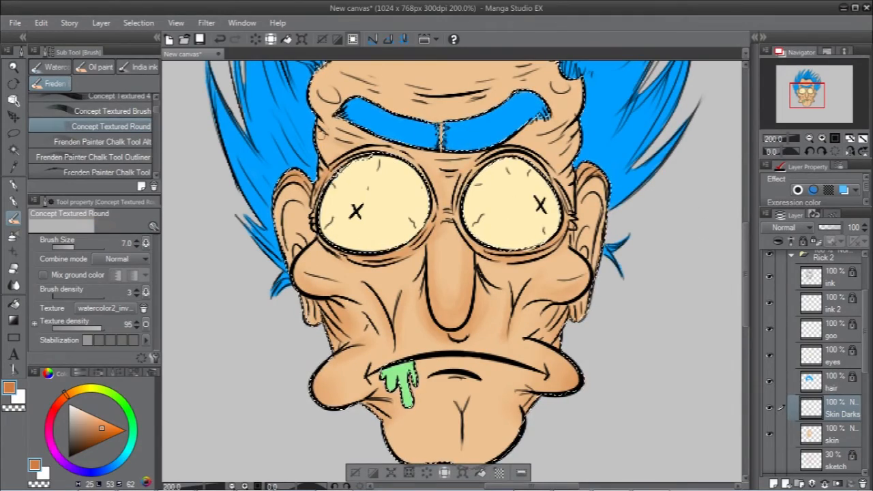
Shade the forehead and its wrinkles on the Skin Darks layer with a brush size of 25
left_click_drag(564, 157, 543, 264)
key("bracketright")
key("bracketright")
key("bracketright")
key("bracketright")
key("bracketright")
key("bracketright")
left_click_drag(335, 170, 354, 125)
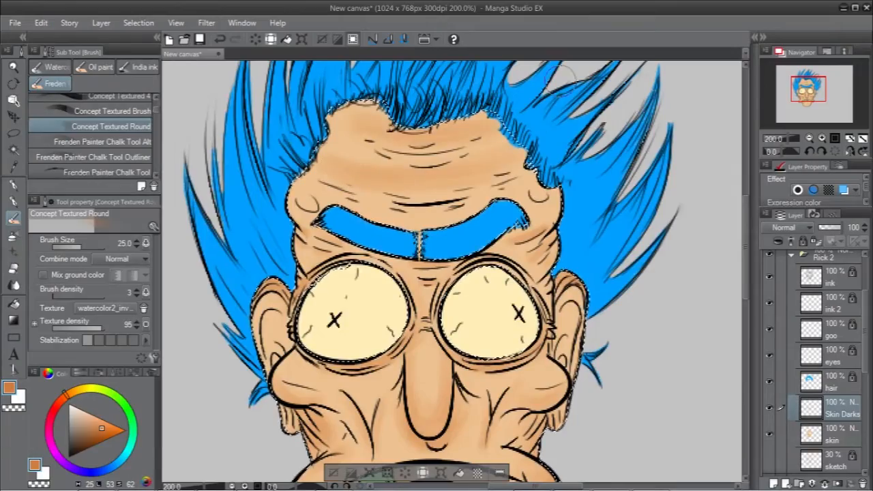
Lock the Skin Darks layer and add a new layer named Skin Lights above it
mouse_move(423, 273)
left_mouse_down()
mouse_move(412, 177)
mouse_move(422, 166)
left_mouse_up()
left_click(803, 242)
left_click(774, 483)
double_click(842, 414)
type("S")
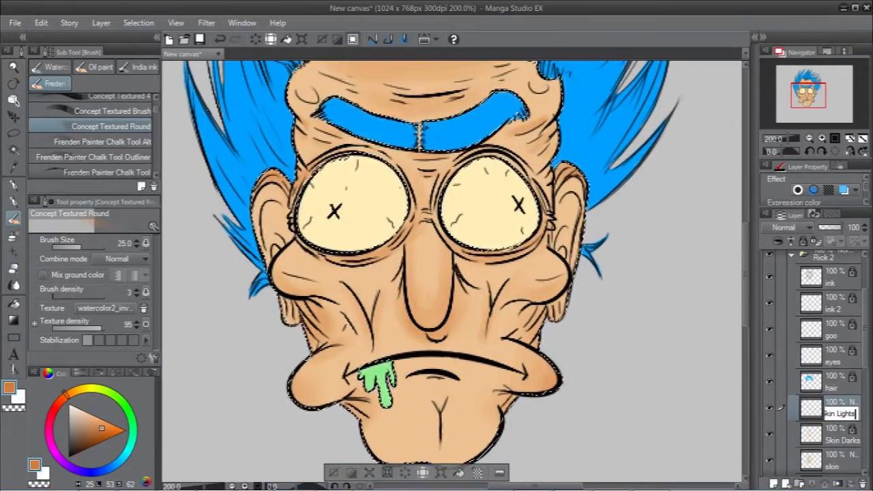
key("Return")
Try pale yellow and pale pink highlights on the nose with a brush size of 25
left_click(76, 390)
left_click(98, 421)
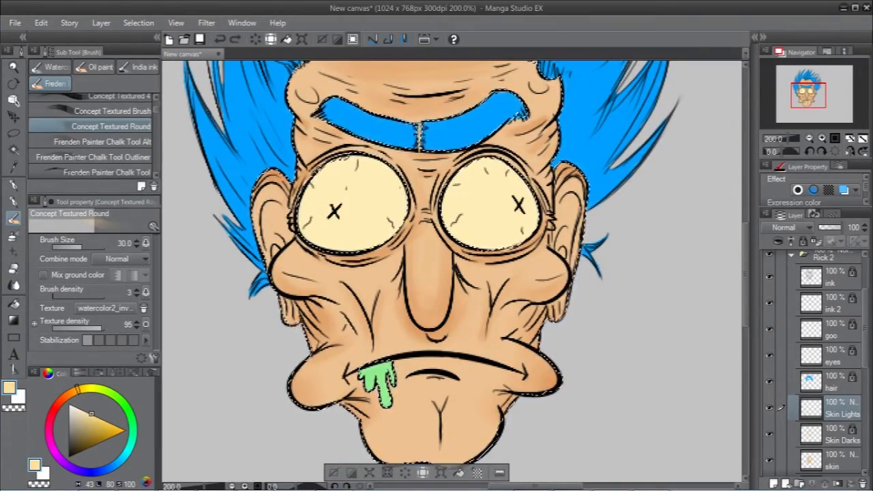
left_click(86, 388)
key("bracketleft")
left_click_drag(427, 258, 423, 306)
left_click(58, 404)
left_click(49, 419)
left_click(77, 408)
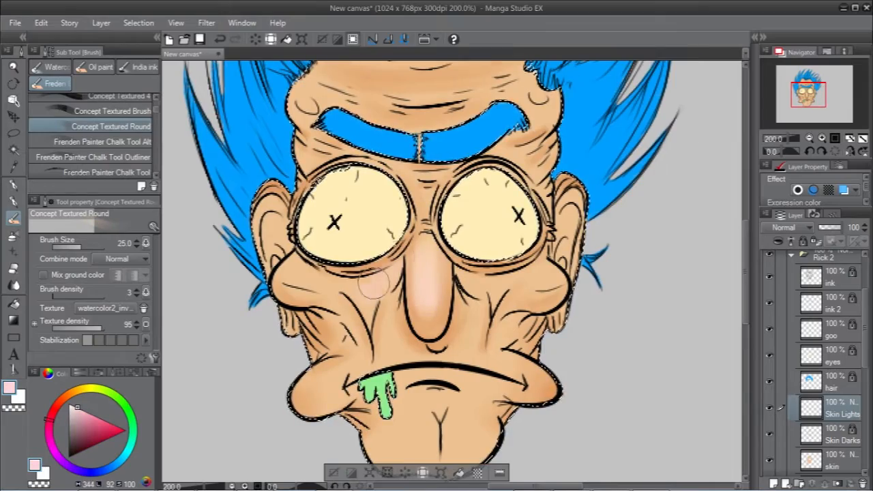
key("ctrl+z")
Pick a soft tan yellow and paint highlights on both cheekbones with a brush size of 12
left_click(82, 388)
left_click(87, 415)
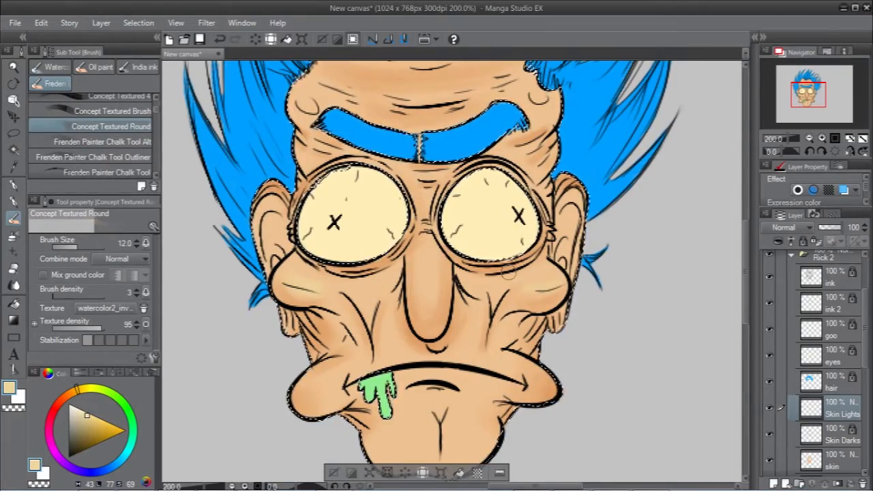
left_click_drag(470, 157, 482, 287)
Paint soft tan-yellow highlights on the nose, forehead and chin with a brush size of 20
key("bracketright")
key("bracketright")
key("bracketright")
key("bracketright")
key("bracketright")
key("bracketright")
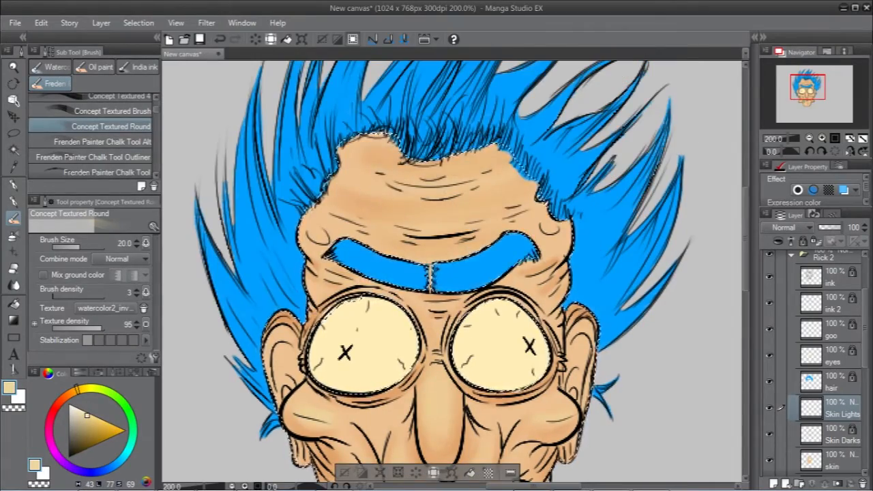
left_click_drag(451, 368, 428, 184)
Add white highlight accents to the cheekbones and forehead with brush sizes 7 and 15
left_click(68, 403)
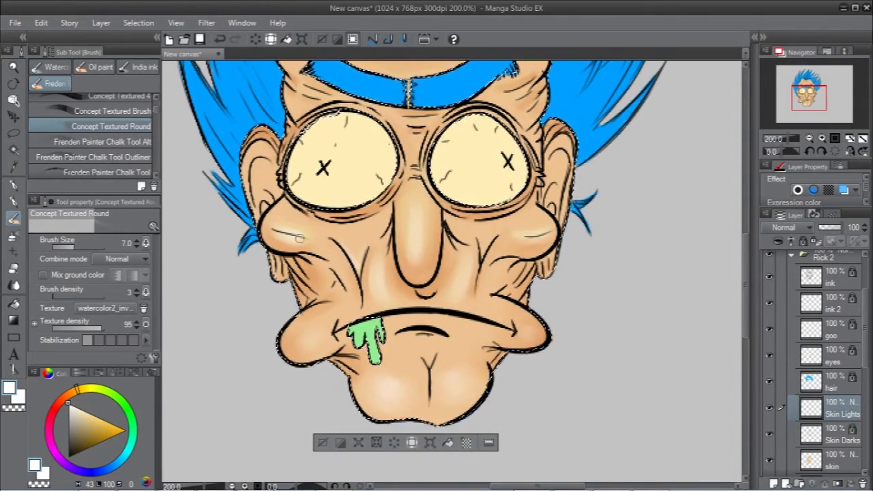
left_click_drag(488, 117, 509, 323)
key("bracketright")
key("bracketright")
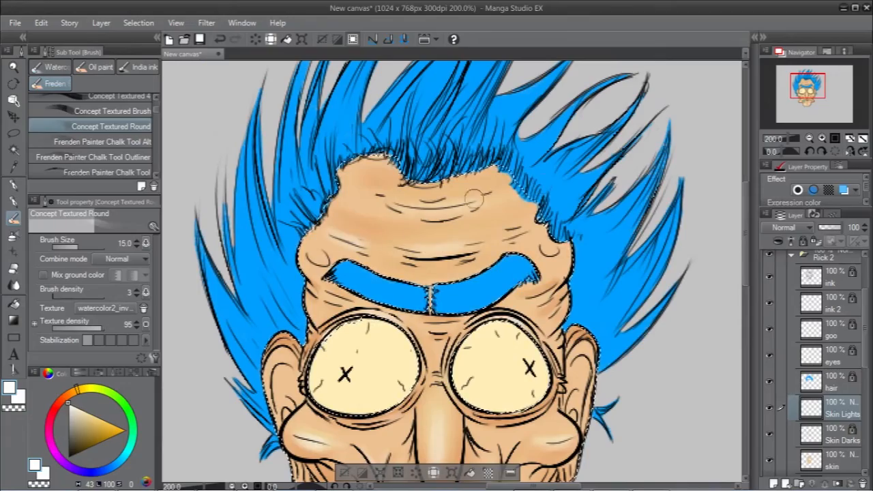
Tint the two bumps above the eyebrow ends pinkish and highlight them with brush sizes 12 and 7
left_click(310, 254, "alt")
key("bracketleft")
key("bracketleft")
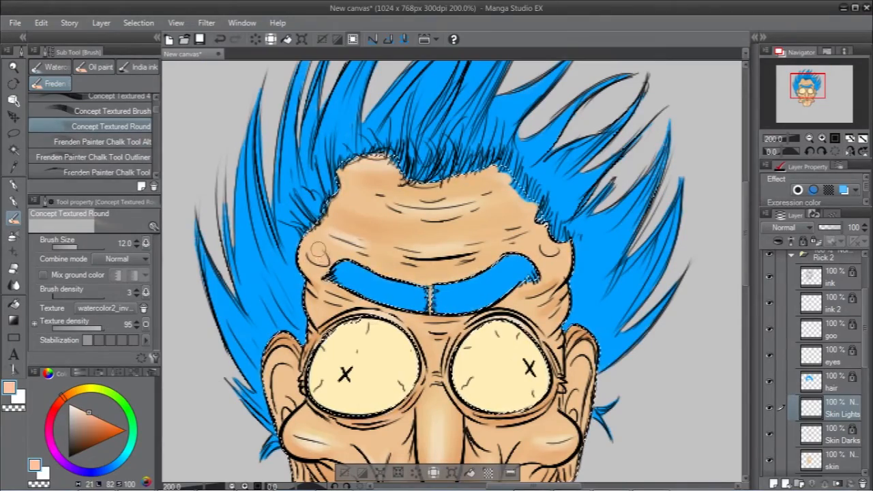
left_click(453, 273, "alt")
left_click(450, 271, "alt")
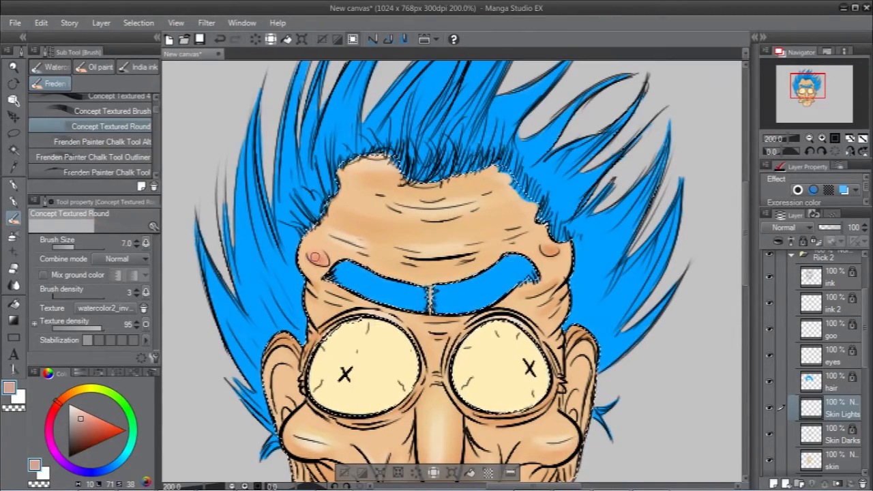
Add cream and white highlights to the two bumps above the eyebrow ends with brush sizes 5 and 3
left_click(471, 341, "alt")
key("bracketleft")
key("bracketleft")
key("bracketleft")
key("bracketleft")
key("bracketleft")
left_click(348, 341, "alt")
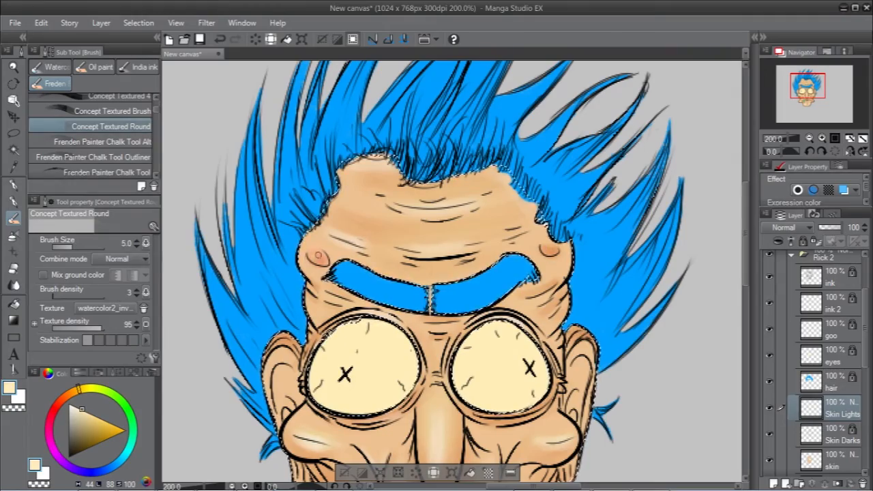
left_click(69, 403)
key("bracketleft")
key("bracketleft")
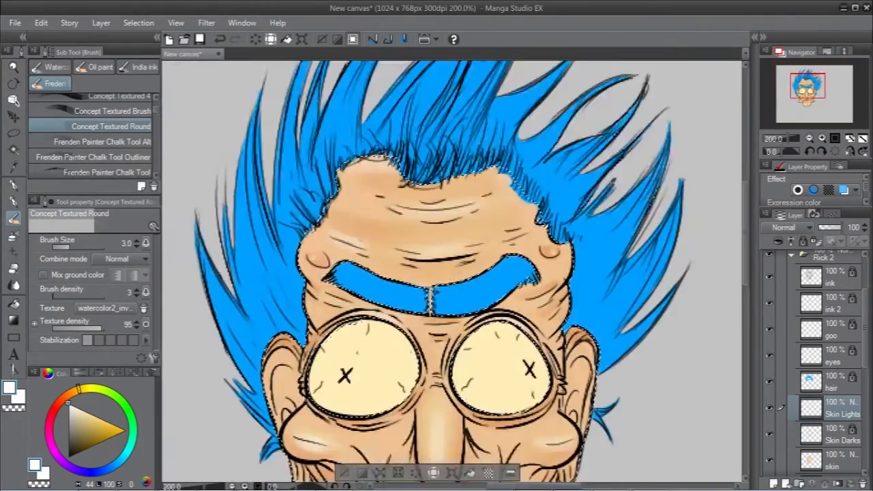
Create a selection from the hair layer and add a layer named Hair Light above it
left_click_drag(429, 341, 408, 200)
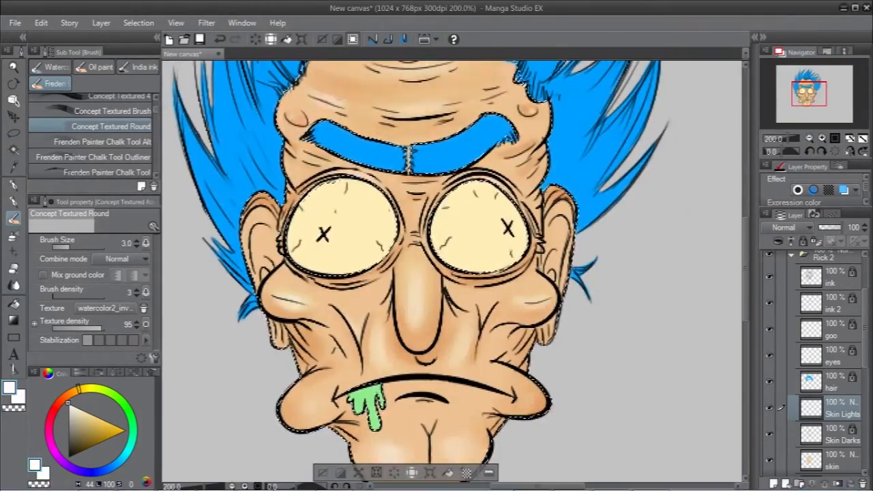
left_click(781, 381)
key("ctrl+d")
right_click(833, 385)
mouse_move(797, 338)
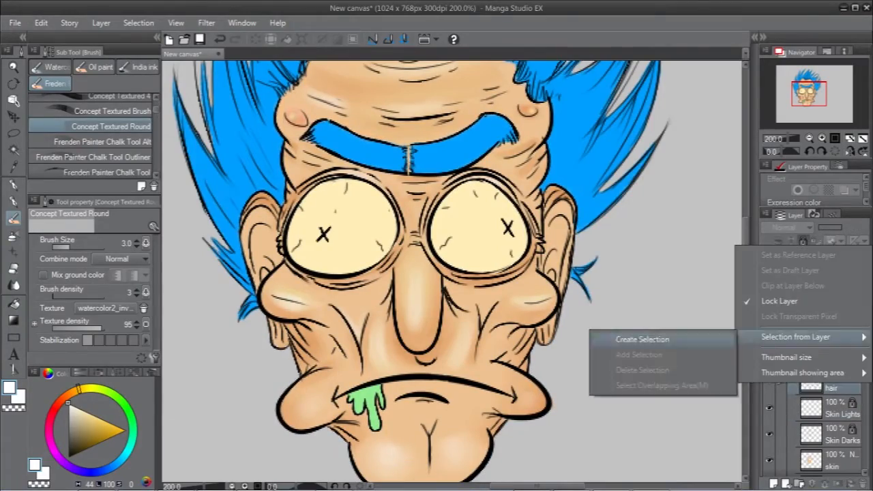
left_click(642, 339)
left_click(773, 484)
double_click(834, 389)
type("Hair Light")
key("Return")
Paint light cyan texture through the hair spikes on Hair Light with the Painterly - Bristle Gritty brush at size 20
left_click(129, 448)
left_click(102, 419)
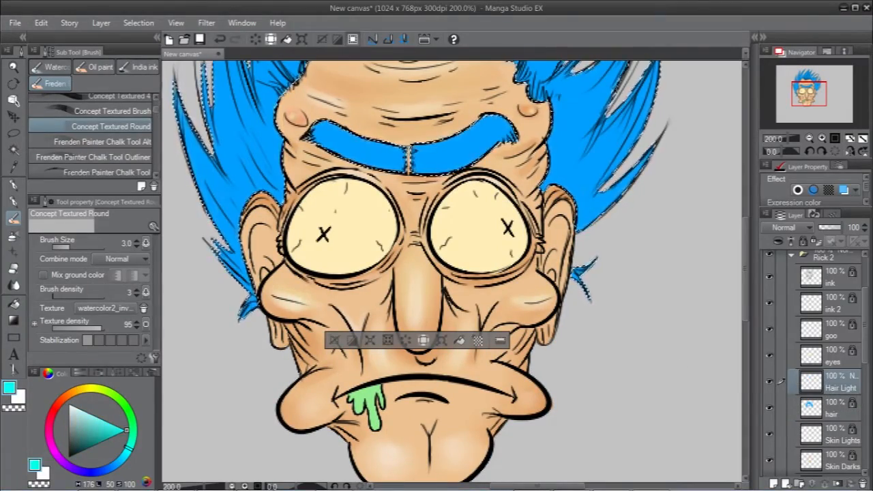
left_click_drag(156, 110, 156, 116)
left_click(113, 128)
mouse_move(262, 178)
left_mouse_down()
mouse_move(244, 123)
mouse_move(236, 187)
left_mouse_up()
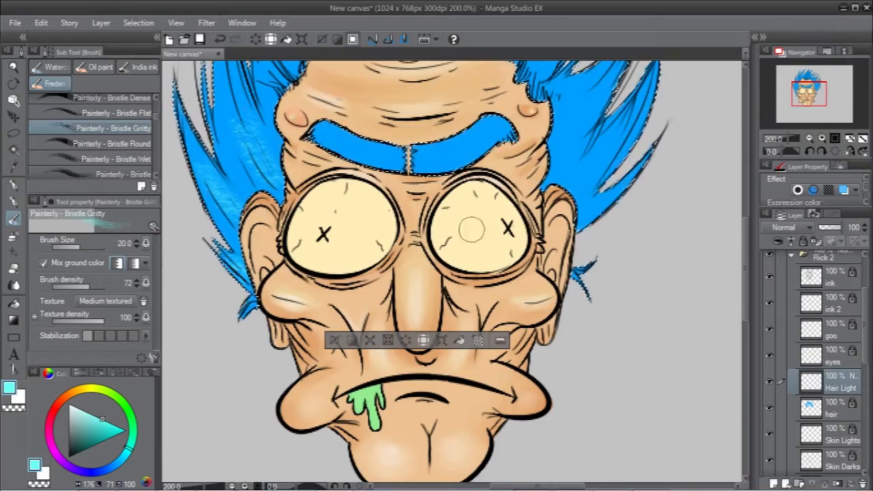
left_click_drag(471, 230, 537, 393)
left_click_drag(334, 239, 338, 171)
left_click_drag(393, 164, 402, 99)
left_click_drag(437, 164, 393, 258)
mouse_move(382, 273)
left_mouse_down()
mouse_move(424, 235)
mouse_move(478, 164)
left_mouse_up()
left_click_drag(539, 273, 594, 198)
left_click_drag(601, 287, 535, 192)
mouse_move(529, 321)
left_mouse_down()
mouse_move(571, 223)
mouse_move(570, 328)
left_mouse_up()
left_click_drag(556, 369, 593, 334)
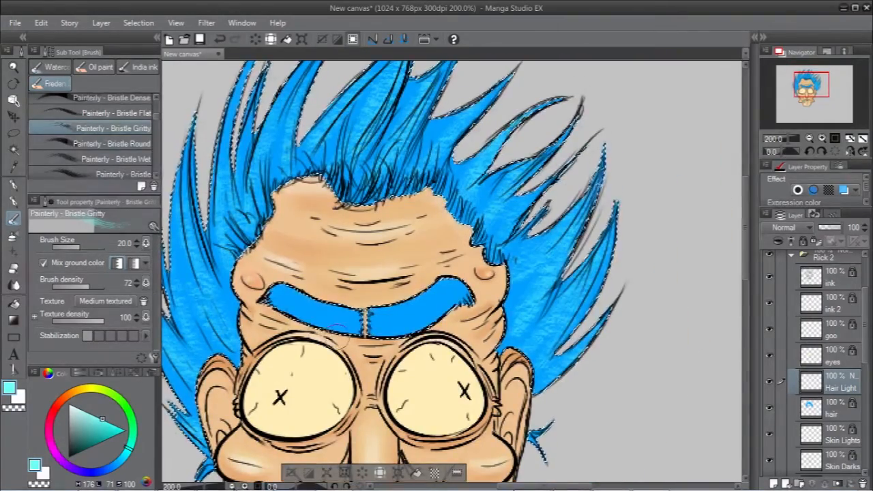
Extend the light cyan texture over both eyebrows and the lower side tufts of hair
left_click_drag(287, 307, 362, 327)
left_click_drag(385, 331, 453, 307)
left_click_drag(174, 389, 208, 463)
mouse_move(273, 382)
left_mouse_down()
mouse_move(359, 273)
mouse_move(317, 305)
left_mouse_up()
Add a layer named hair dark below Hair Light and paint muted dark blue shading into the hair with brush size 20
left_click(773, 484)
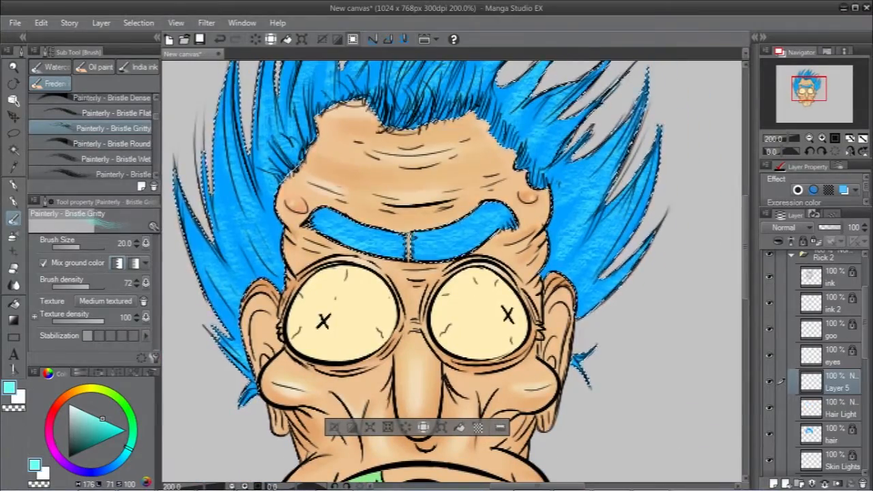
left_click(114, 466)
left_click(98, 432)
left_click_drag(838, 411, 837, 373)
left_click(838, 411)
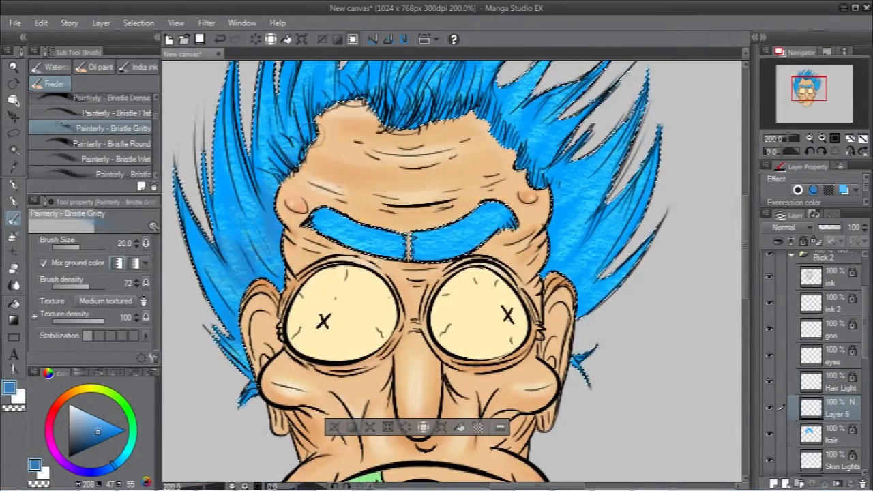
left_click_drag(382, 273, 385, 181)
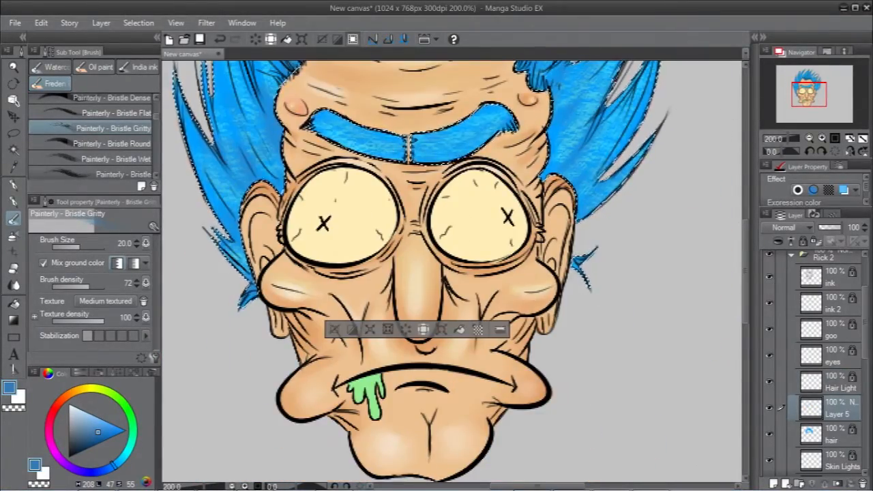
double_click(835, 403)
type("hair bark")
key("Return")
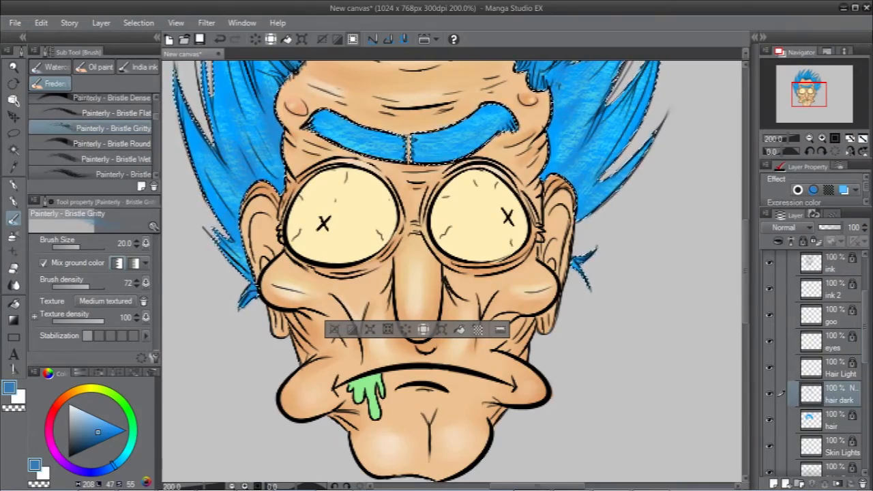
Clear the selection and examine the shaded hair on the whole head, comparing it with the other character
left_click_drag(409, 272, 445, 364)
key("ctrl+minus")
key("ctrl+minus")
key("ctrl+minus")
key("ctrl+d")
key("ctrl+plus")
key("ctrl+plus")
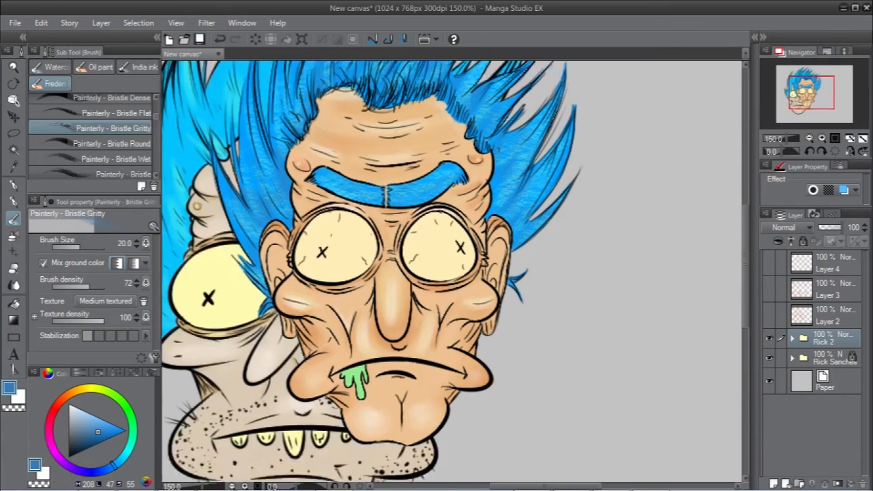
key("ctrl+minus")
key("ctrl+minus")
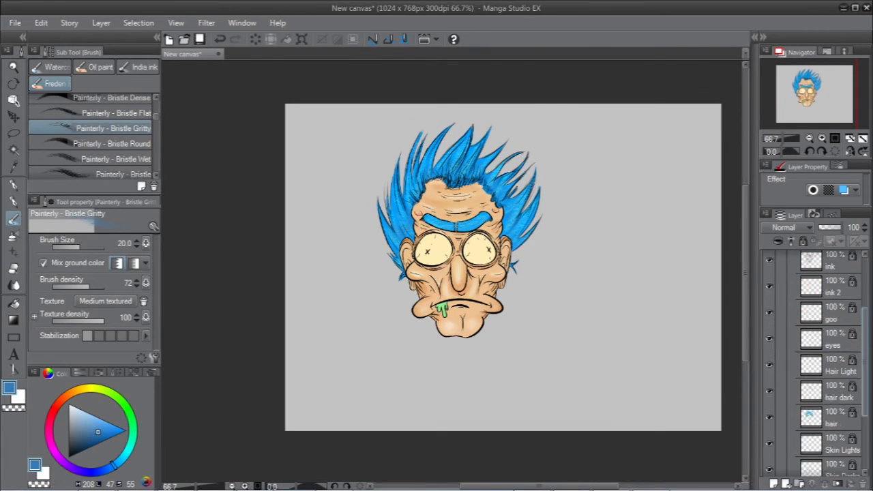
Select the skin layer's painted area and repaint it muted tan with Painterly - Bristle Gritty at size 200 and Bristle Wet at 150
right_click(828, 398)
right_click(769, 397)
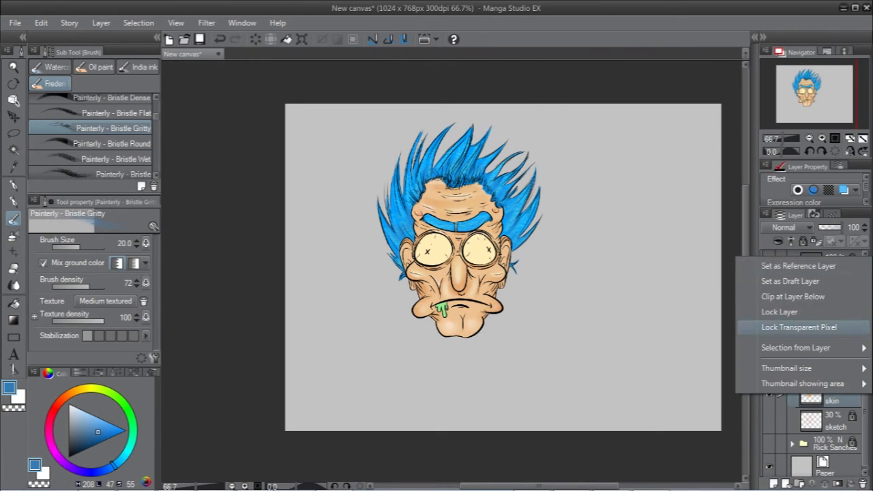
right_click(770, 397)
left_click(769, 395)
right_click(781, 394)
left_click(614, 345)
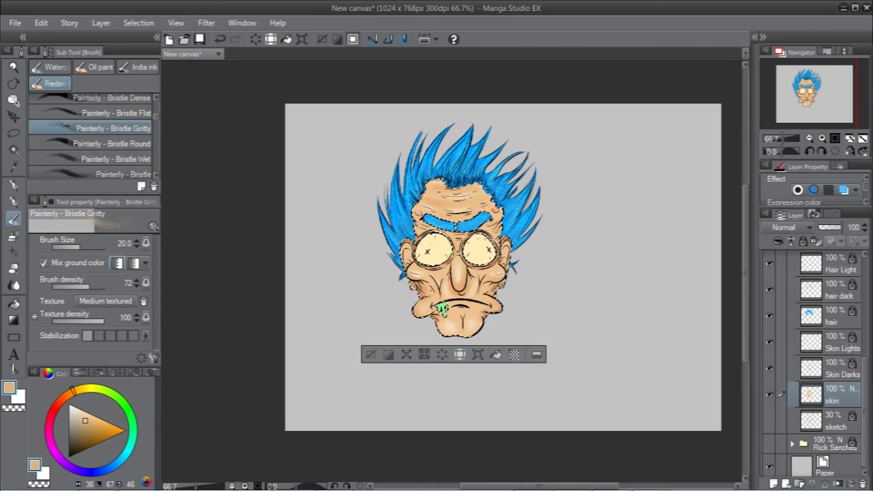
key("ctrl+plus")
key("ctrl+plus")
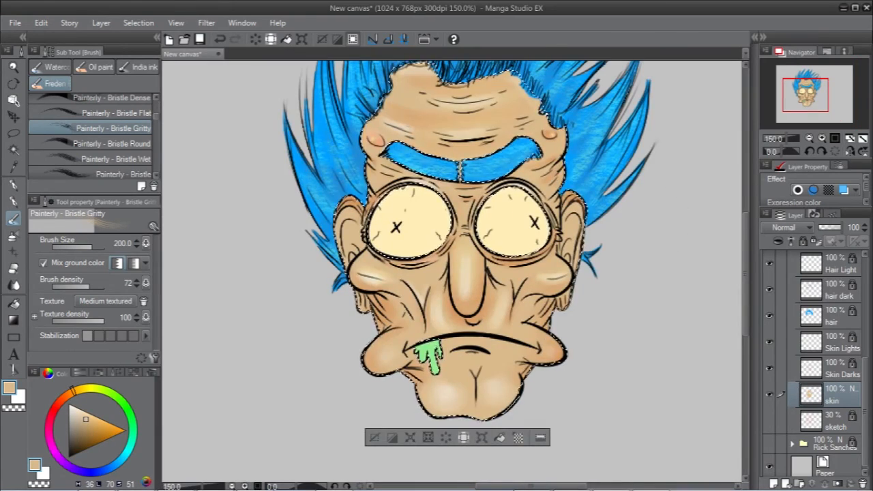
left_click(112, 158)
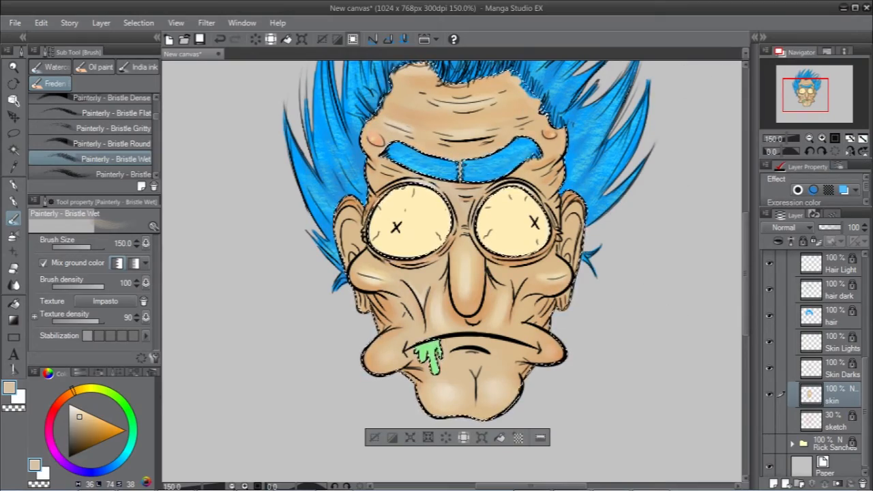
Soften the shading on the Skin Lights and Skin Darks layers with Blur by fiber at size 20, and clear the selection
left_click(833, 342)
left_click(13, 285)
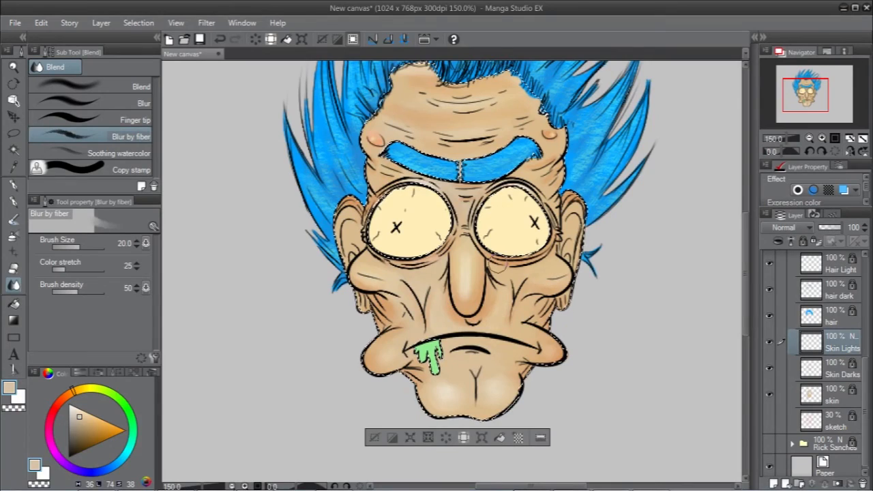
left_click(834, 369)
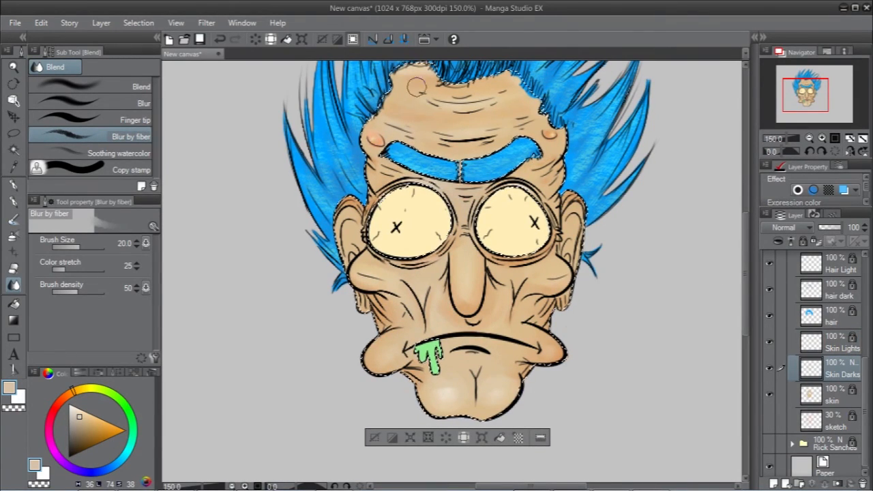
left_click(782, 342)
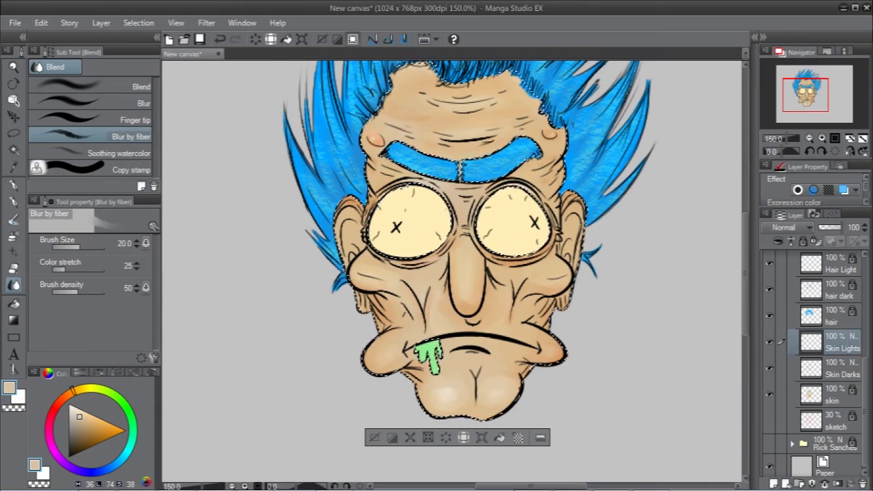
left_click(834, 369)
key("ctrl+d")
scroll(451, 271, "down", 2)
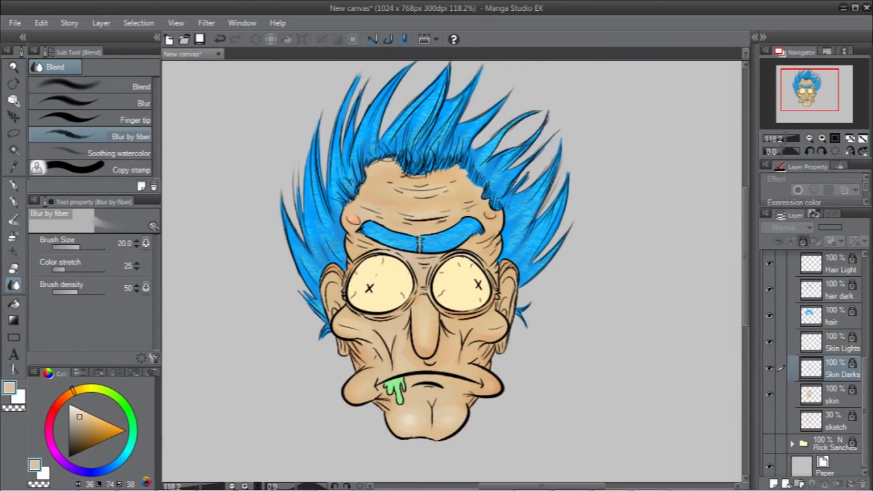